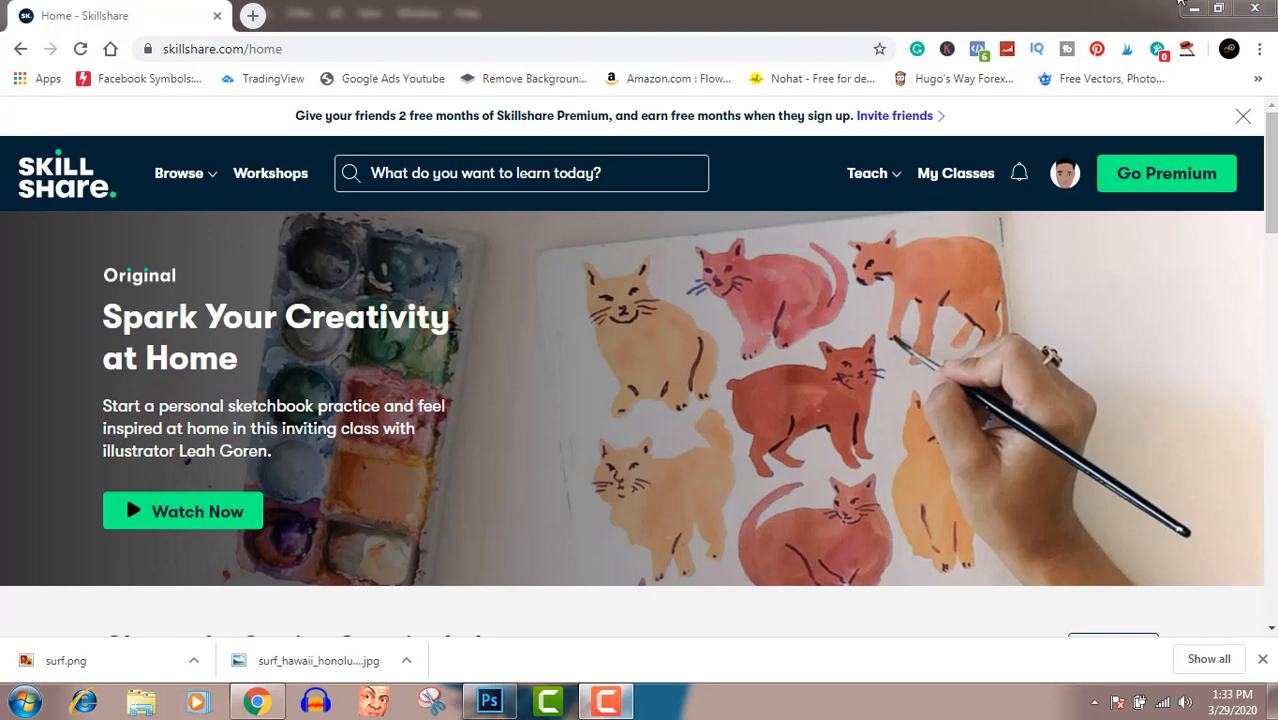
Switch to Photoshop and create a new 4500 × 5400 pixel document at 300 pixels/inch, RGB Color, with white background contents
left_click(1191, 8)
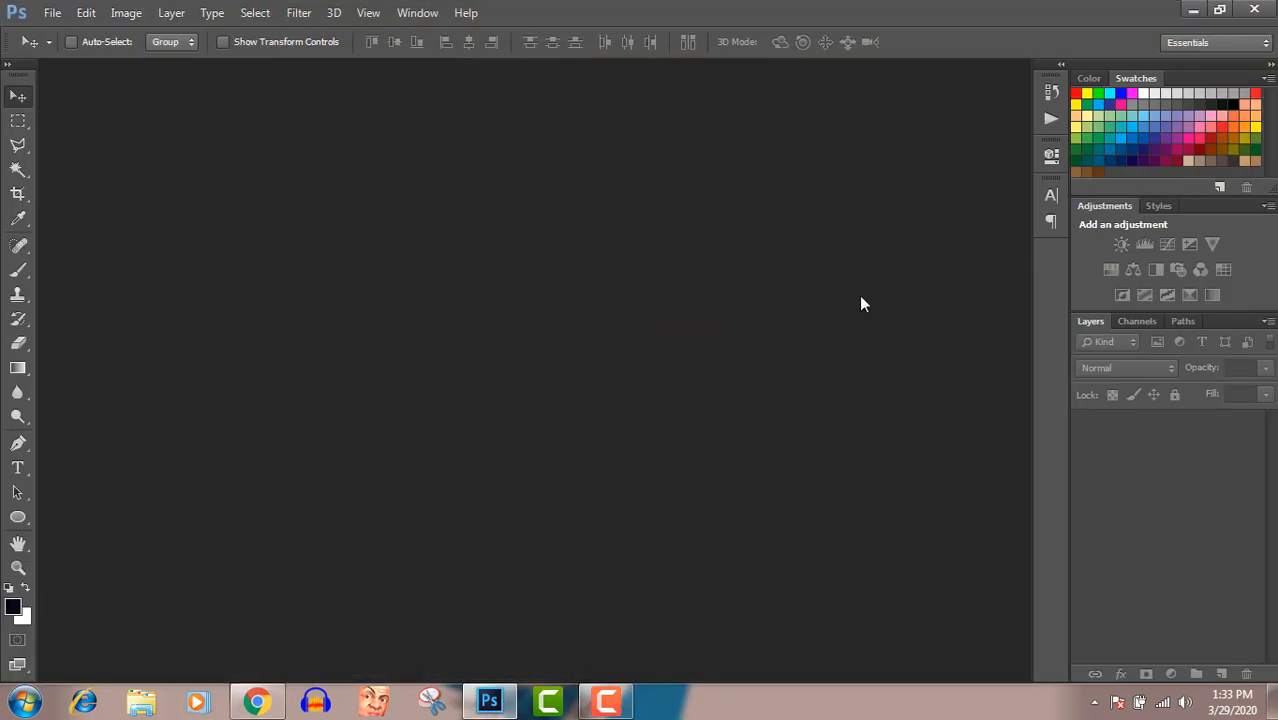
left_click(52, 12)
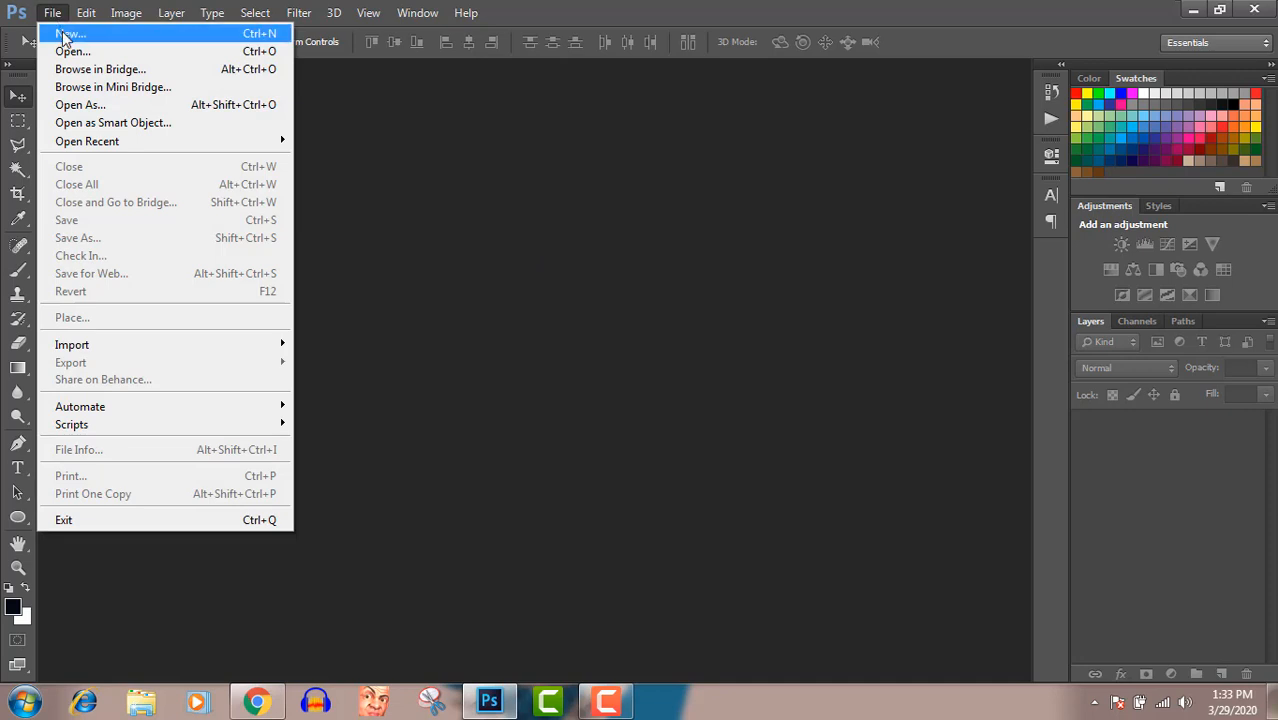
left_click(66, 36)
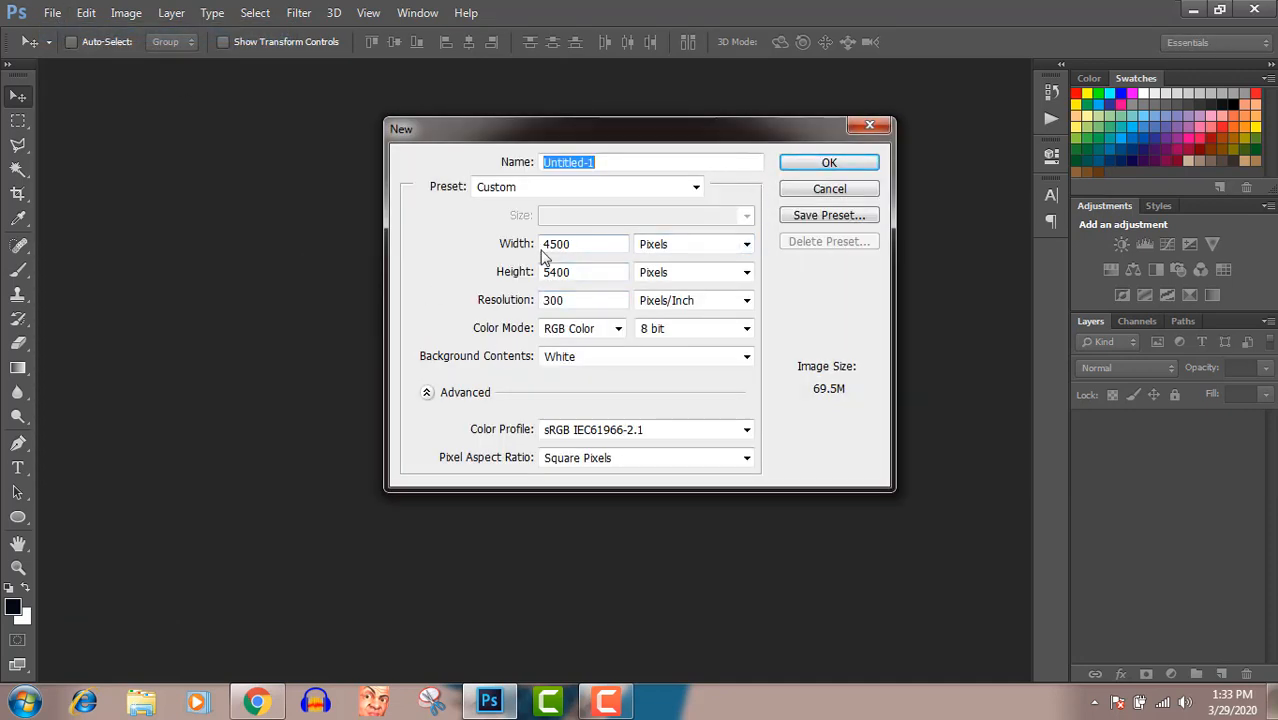
left_click(796, 163)
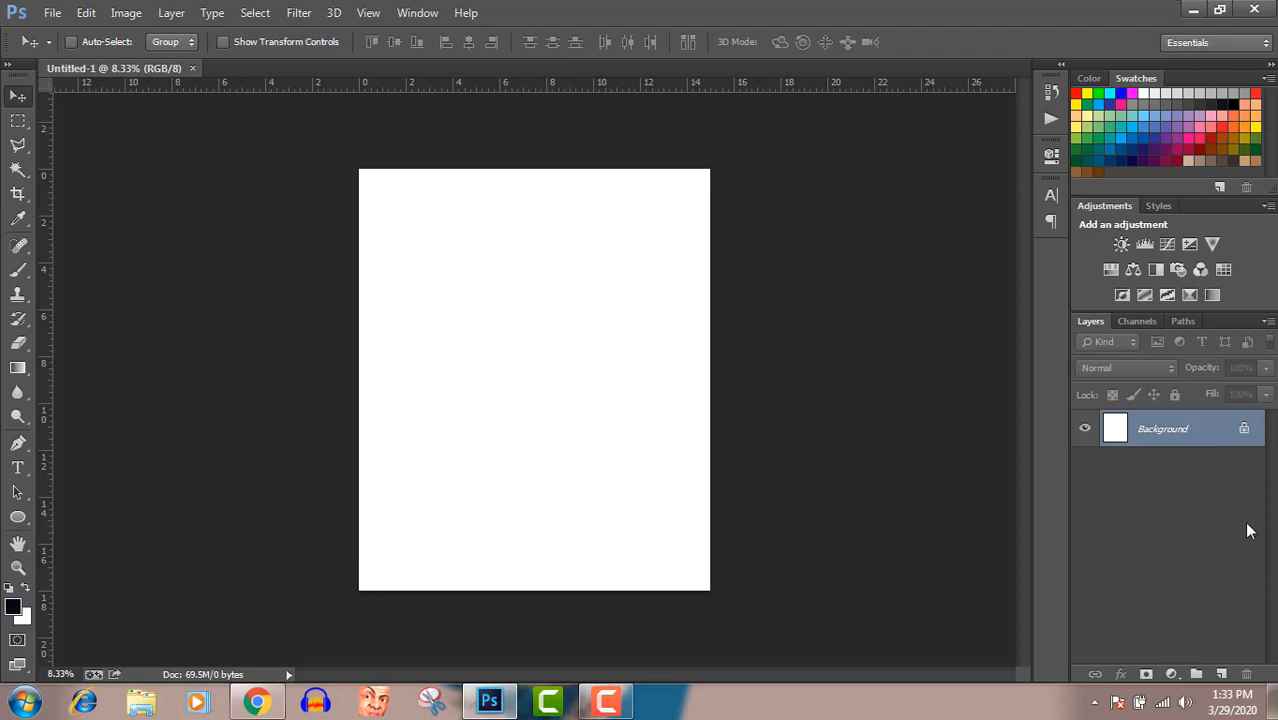
Convert the locked Background into a regular layer named Layer 0 and check it by hiding and showing it
double_click(1244, 430)
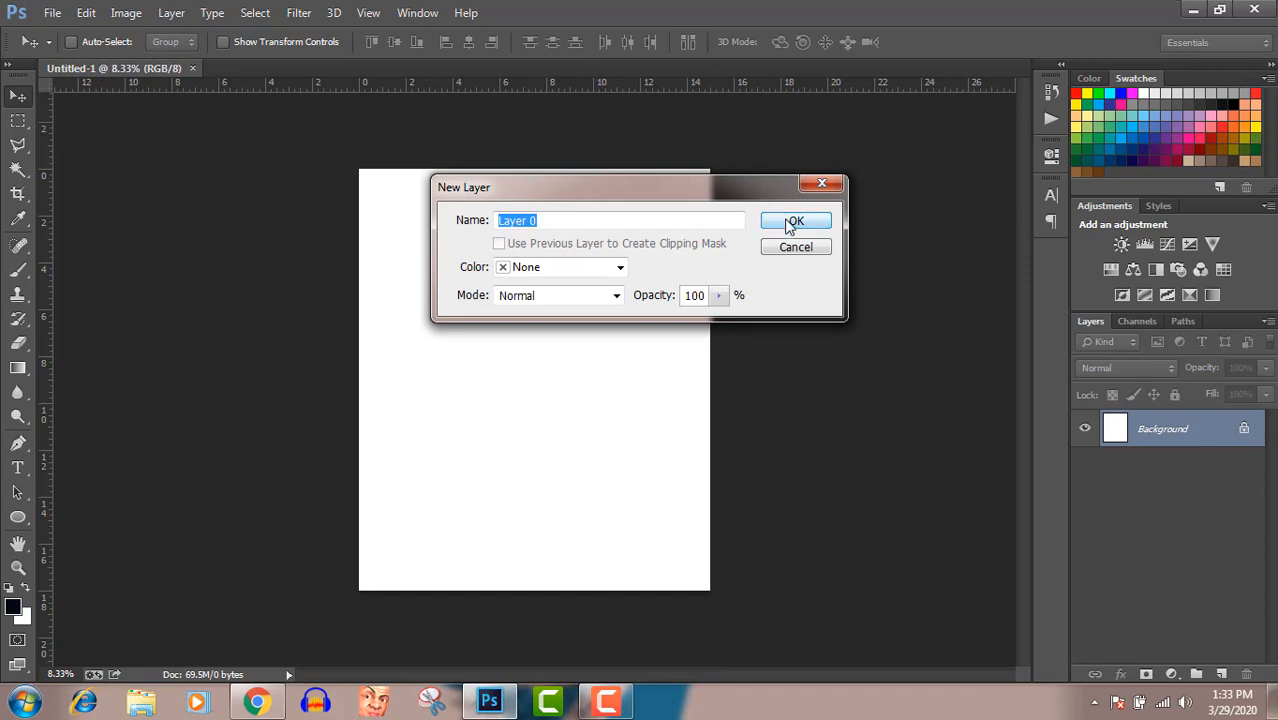
left_click(792, 220)
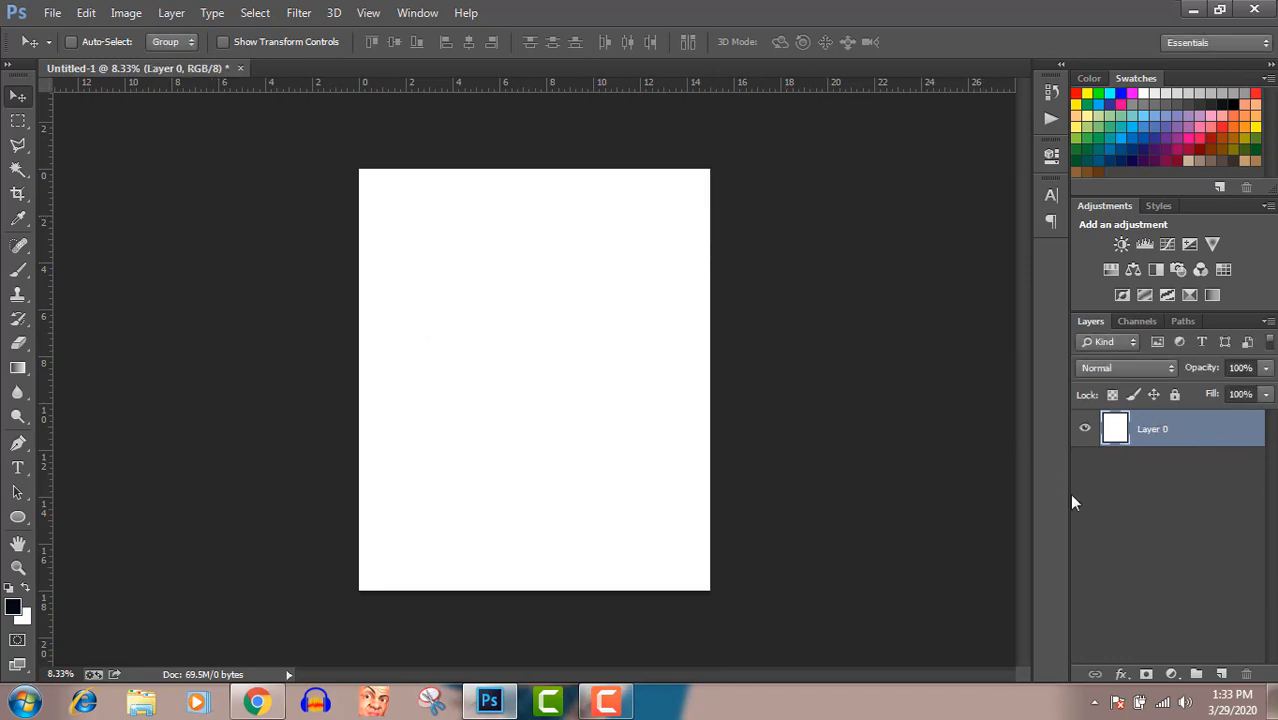
left_click(1086, 430)
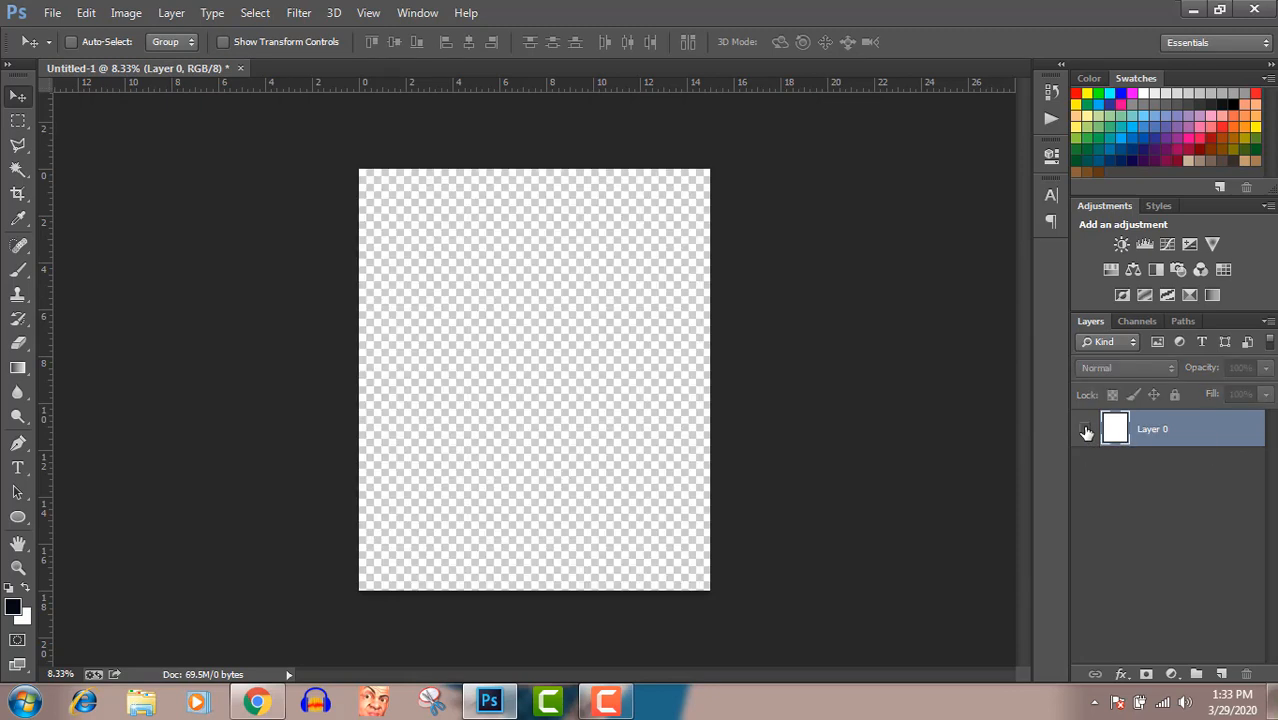
left_click(1086, 430)
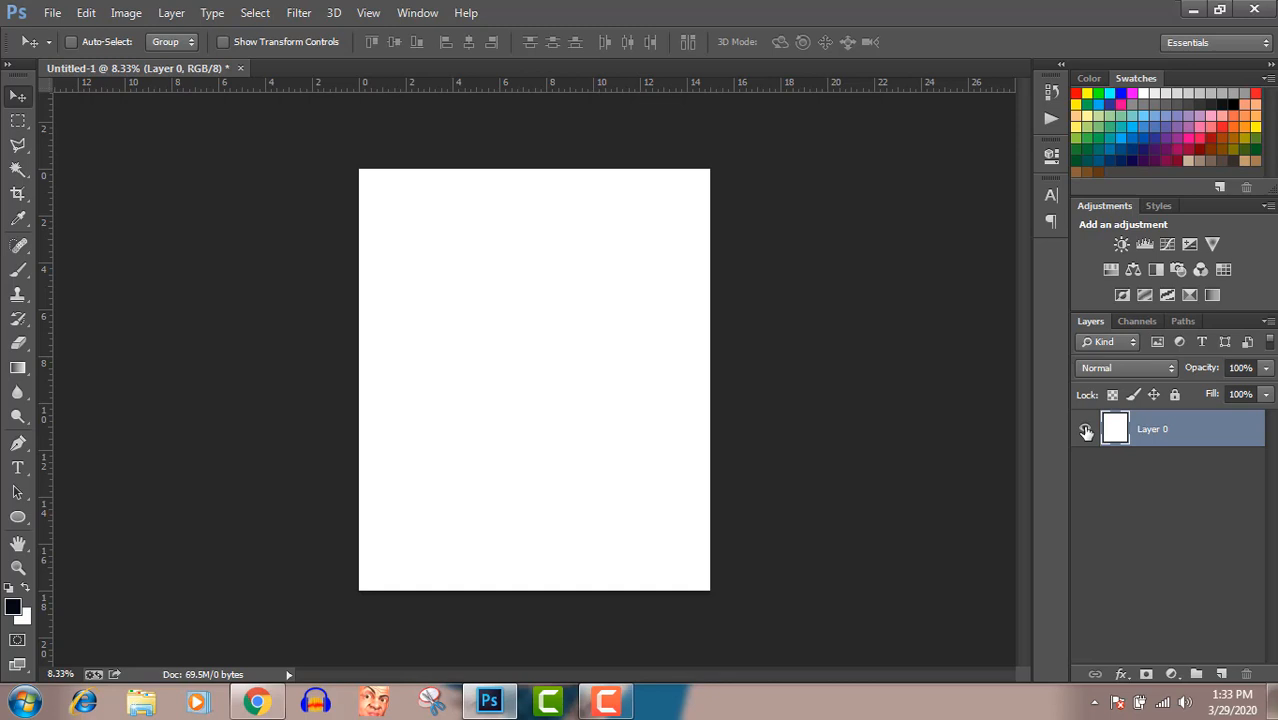
Draw an orange circle about 3264 px in diameter with the Ellipse Tool, starting near the canvas centre
left_click(17, 519)
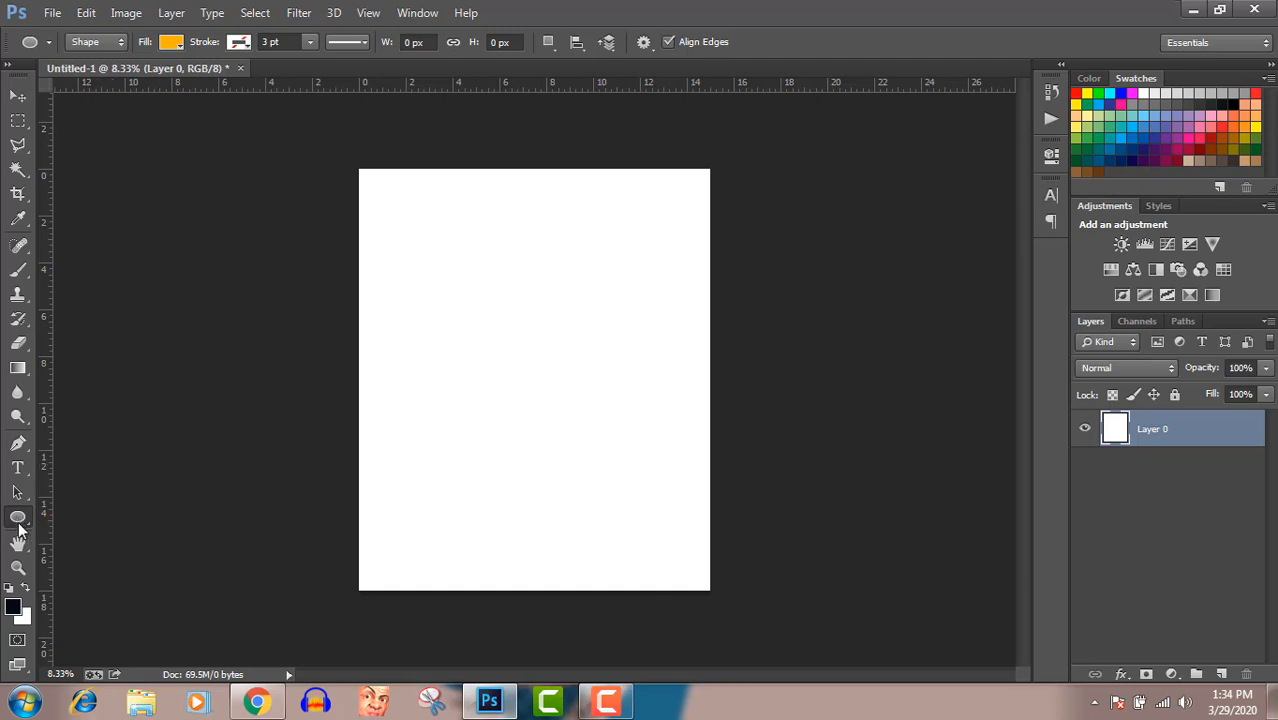
right_click(17, 521)
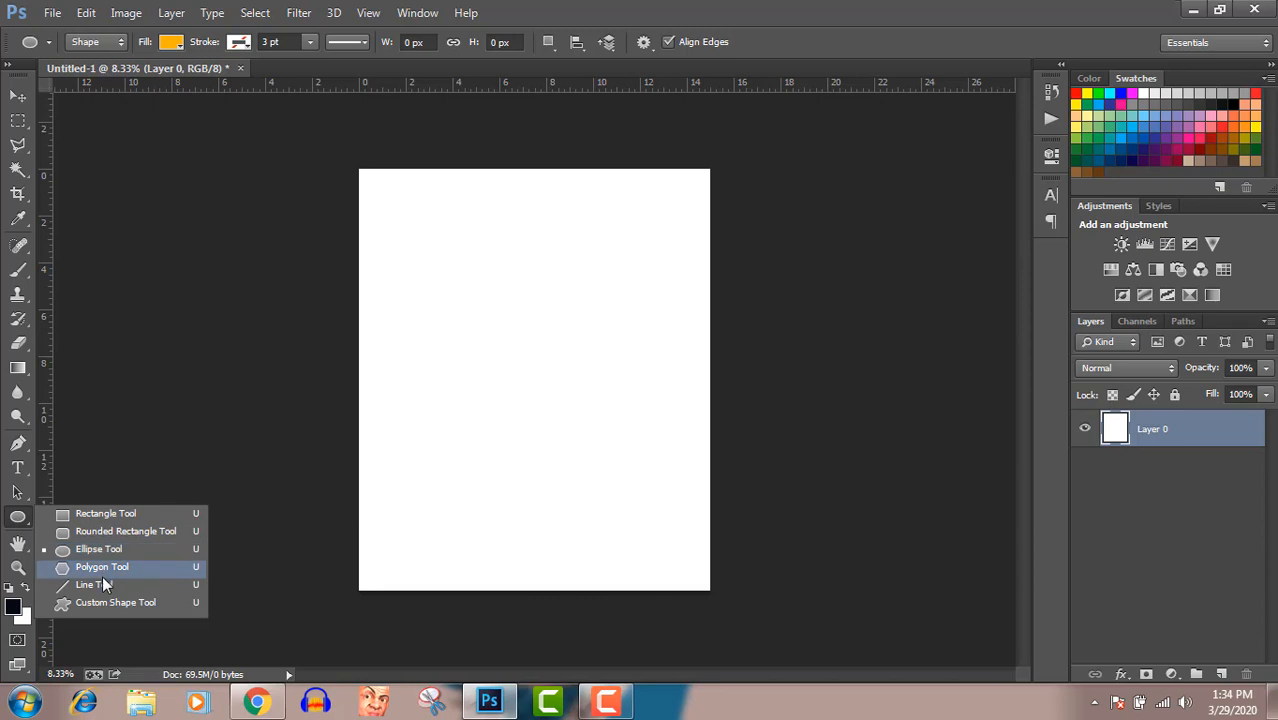
left_click(99, 548)
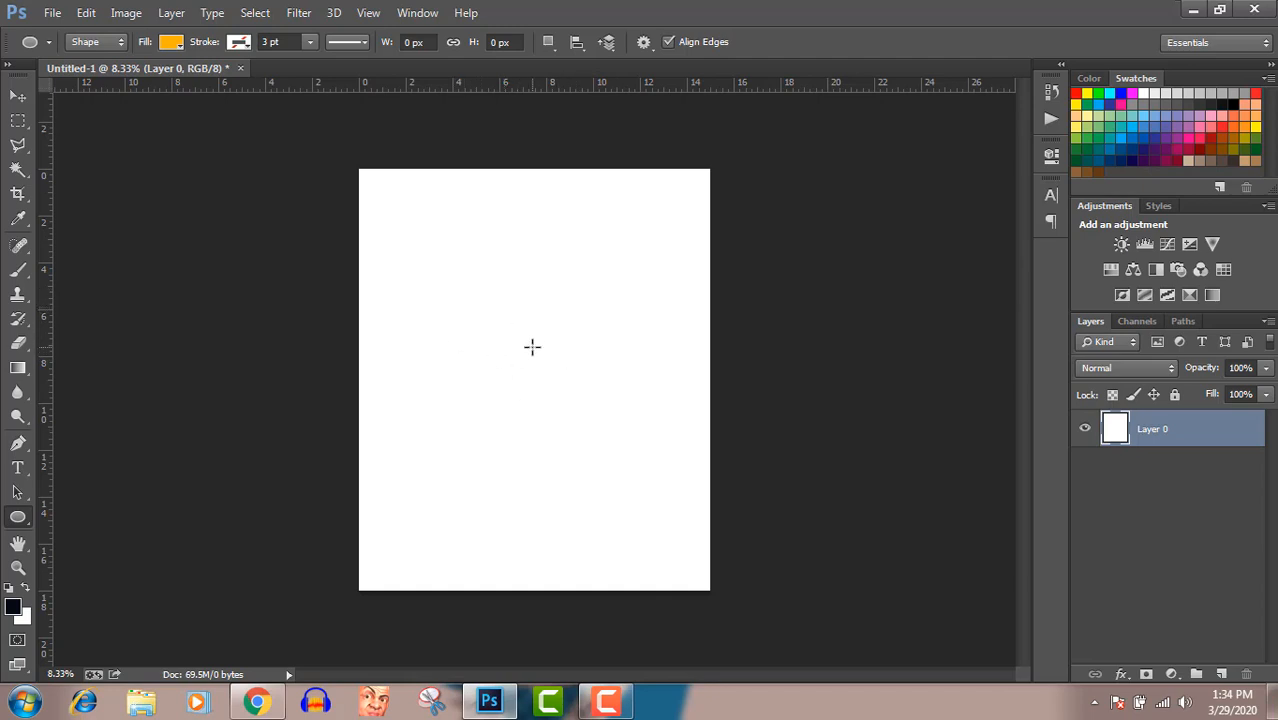
left_click_drag(532, 346, 787, 636)
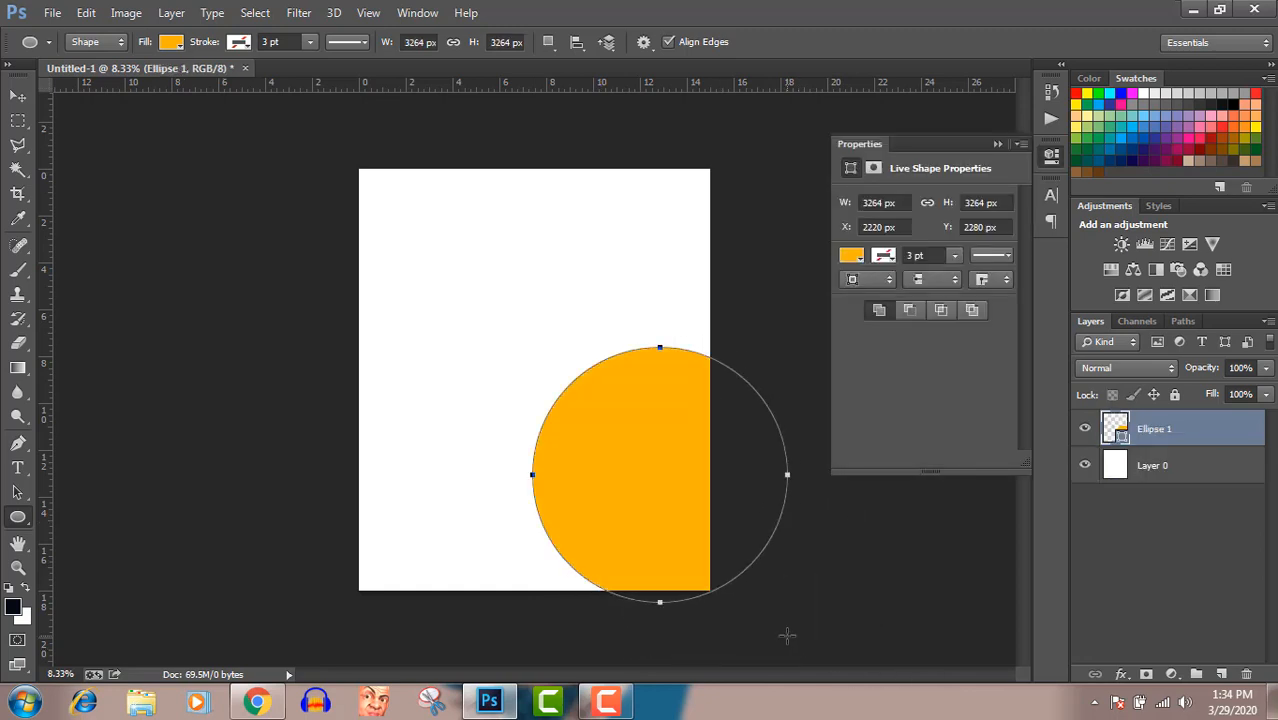
Move the orange circle to the upper part of the canvas and centre it horizontally against Layer 0
left_click(17, 95)
left_click_drag(631, 490, 507, 348)
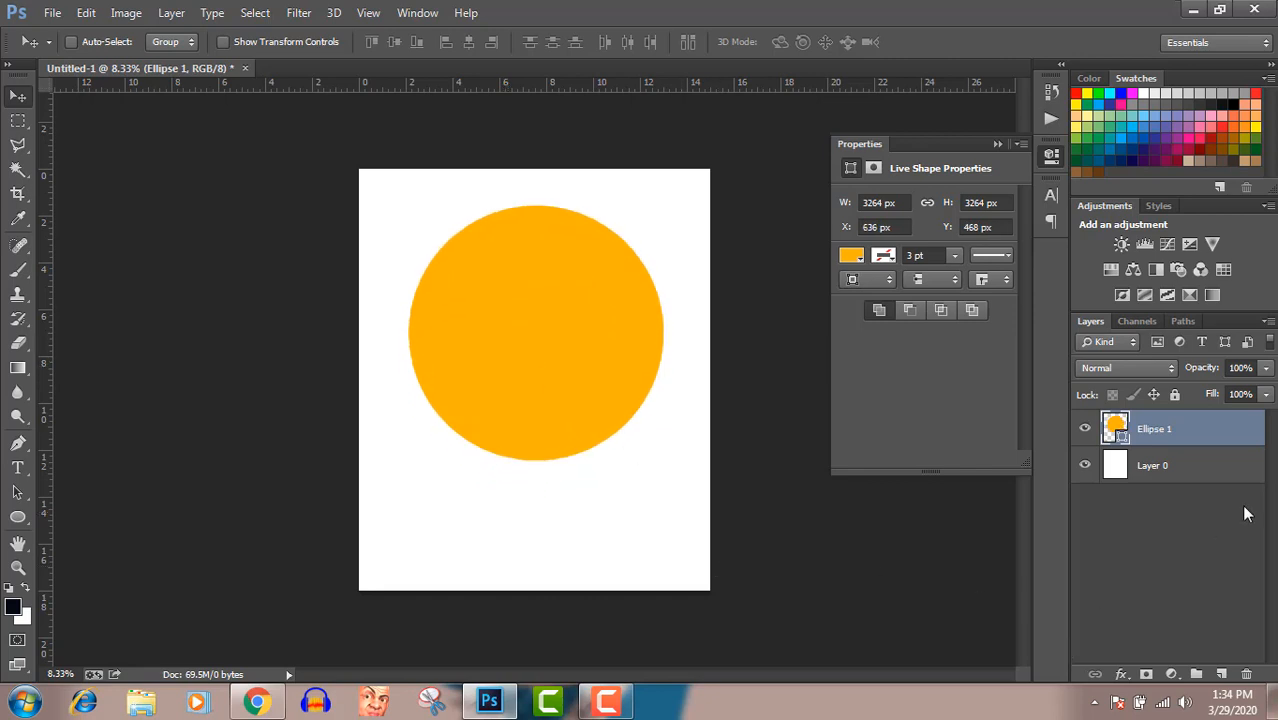
left_click(1200, 477, "shift")
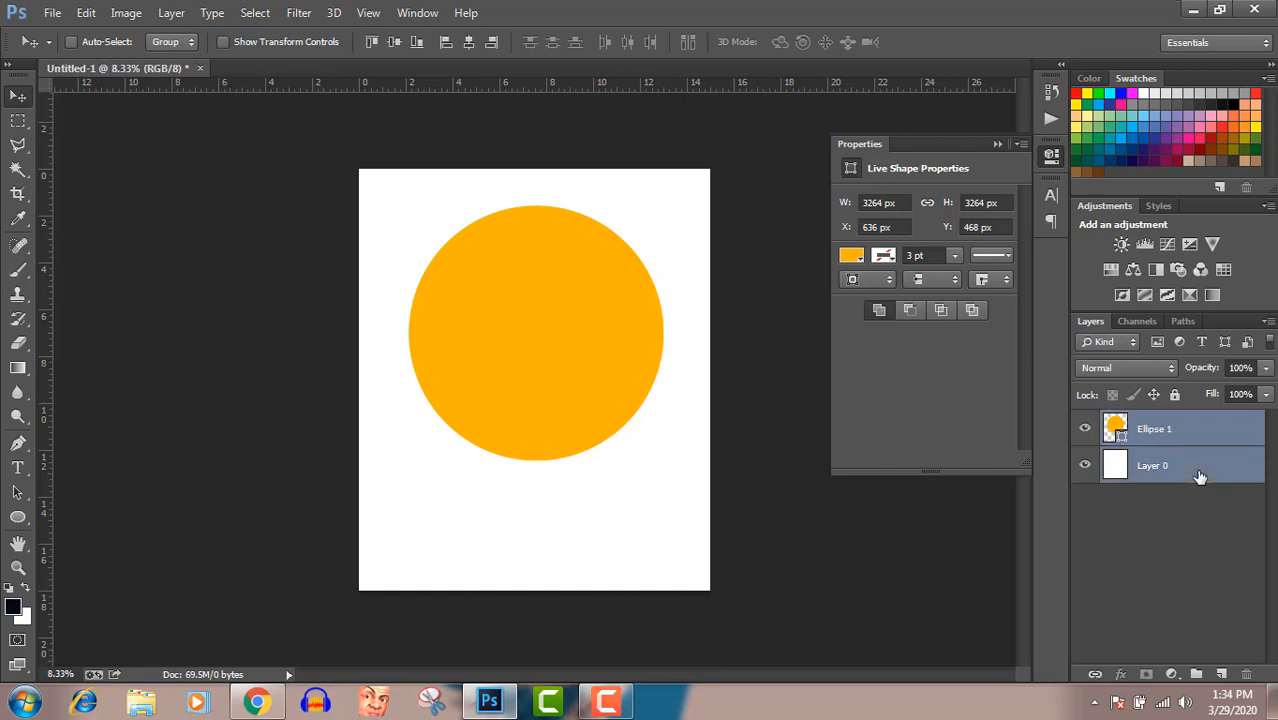
left_click(468, 44)
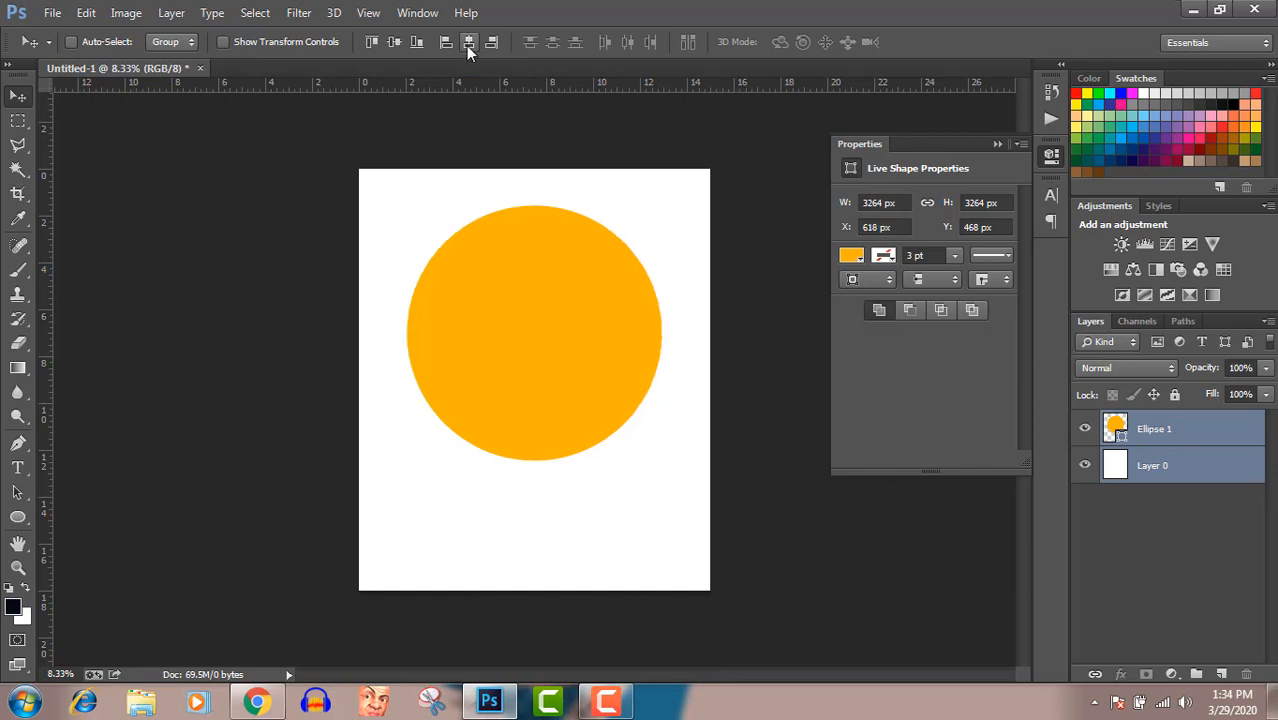
Place the SKILLSHARE_Social image from the Downloads folder directly above the Ellipse 1 layer, positioned over the circle
left_click(1178, 431)
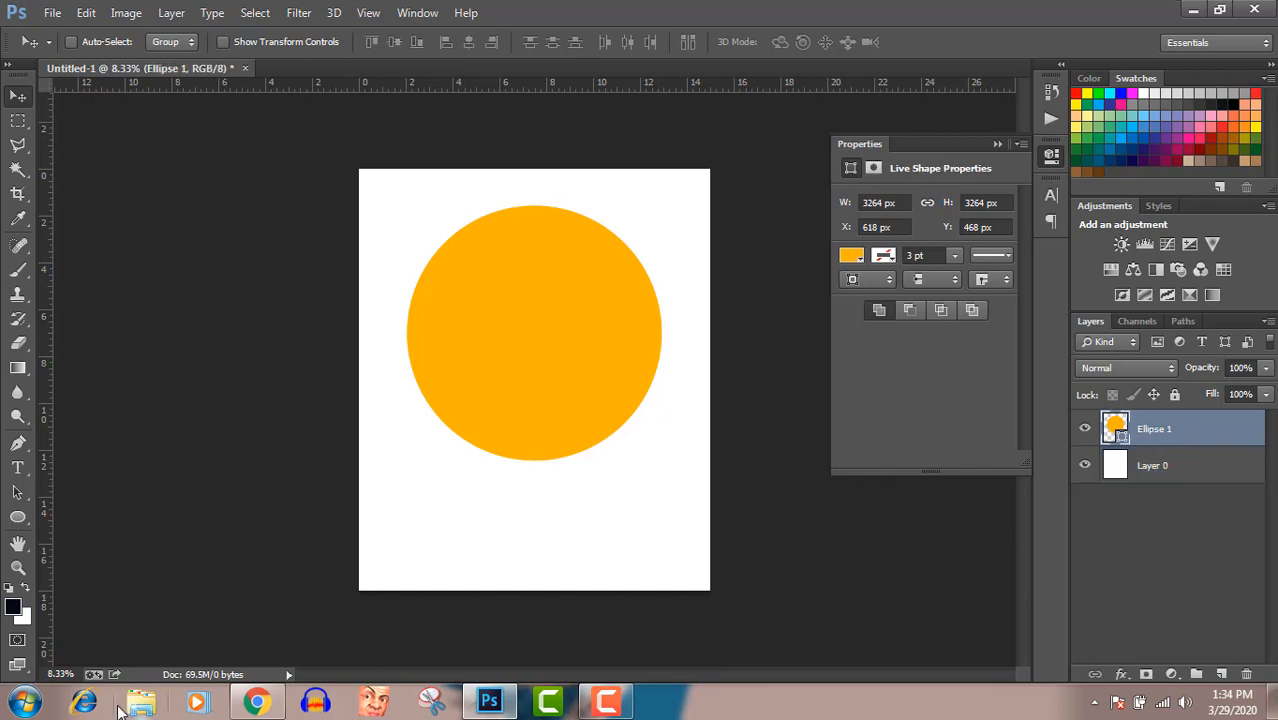
left_click(124, 708)
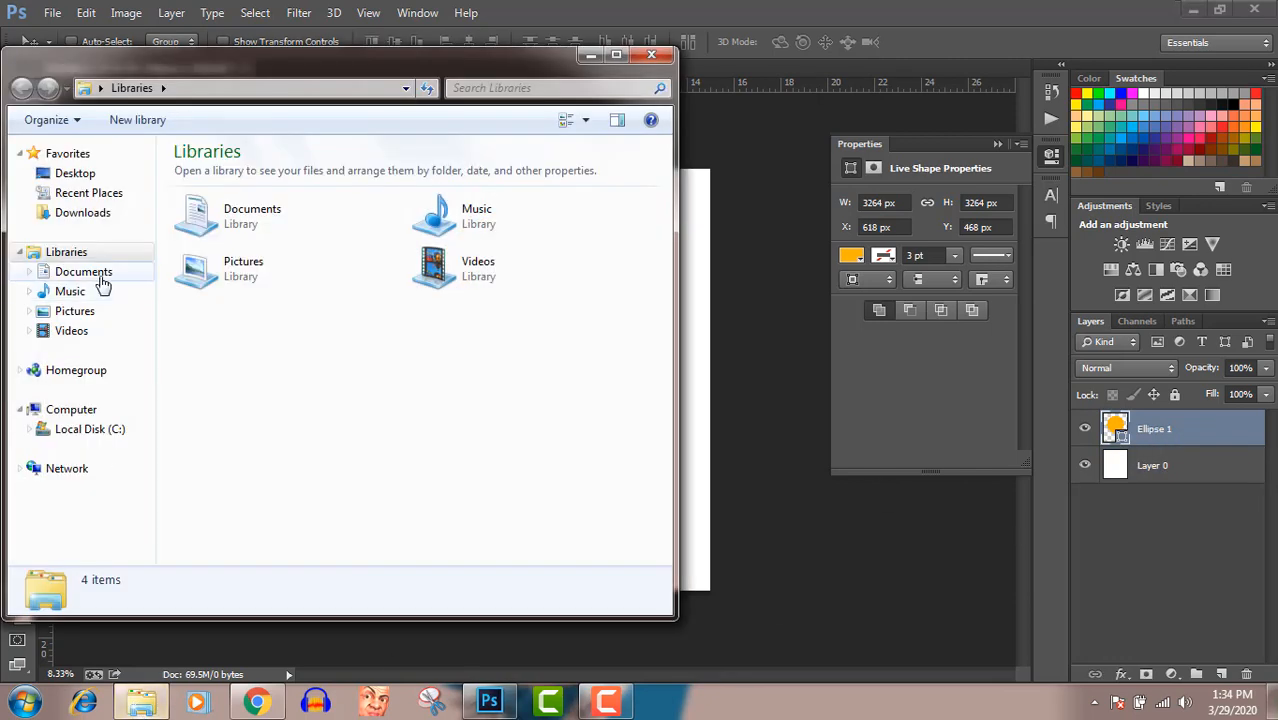
left_click(90, 220)
left_click(292, 440)
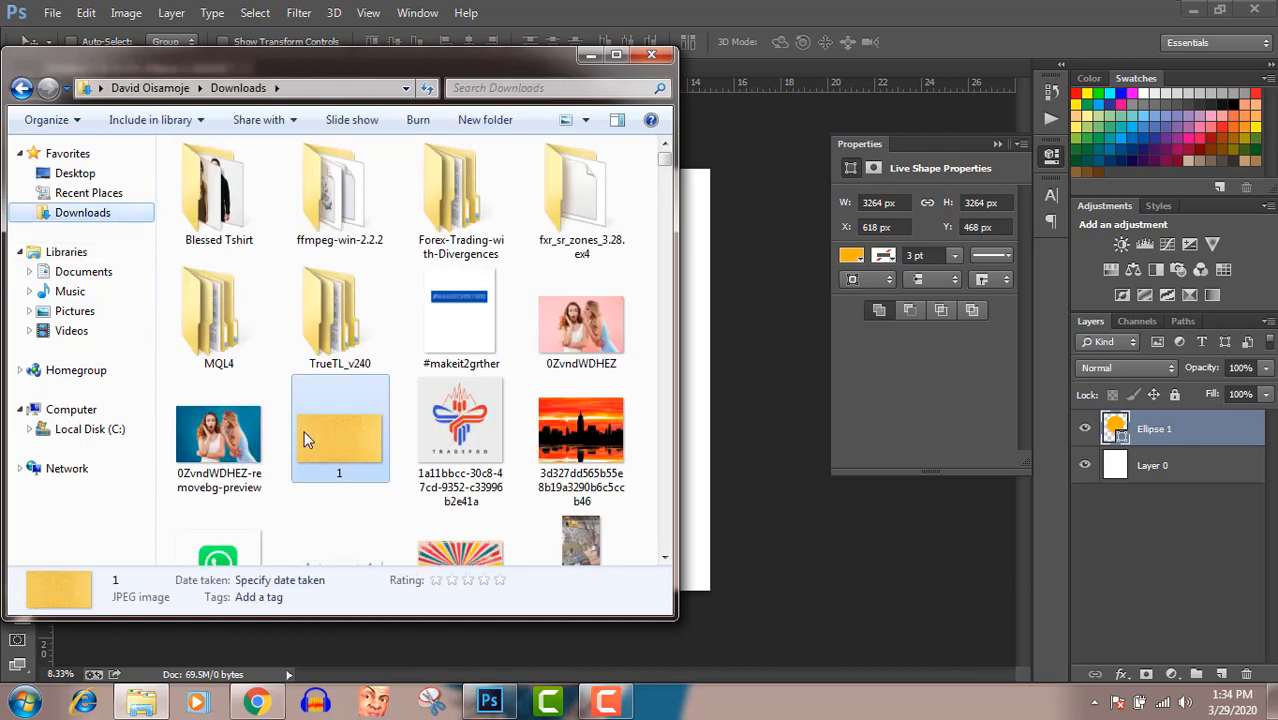
key("s")
key("k")
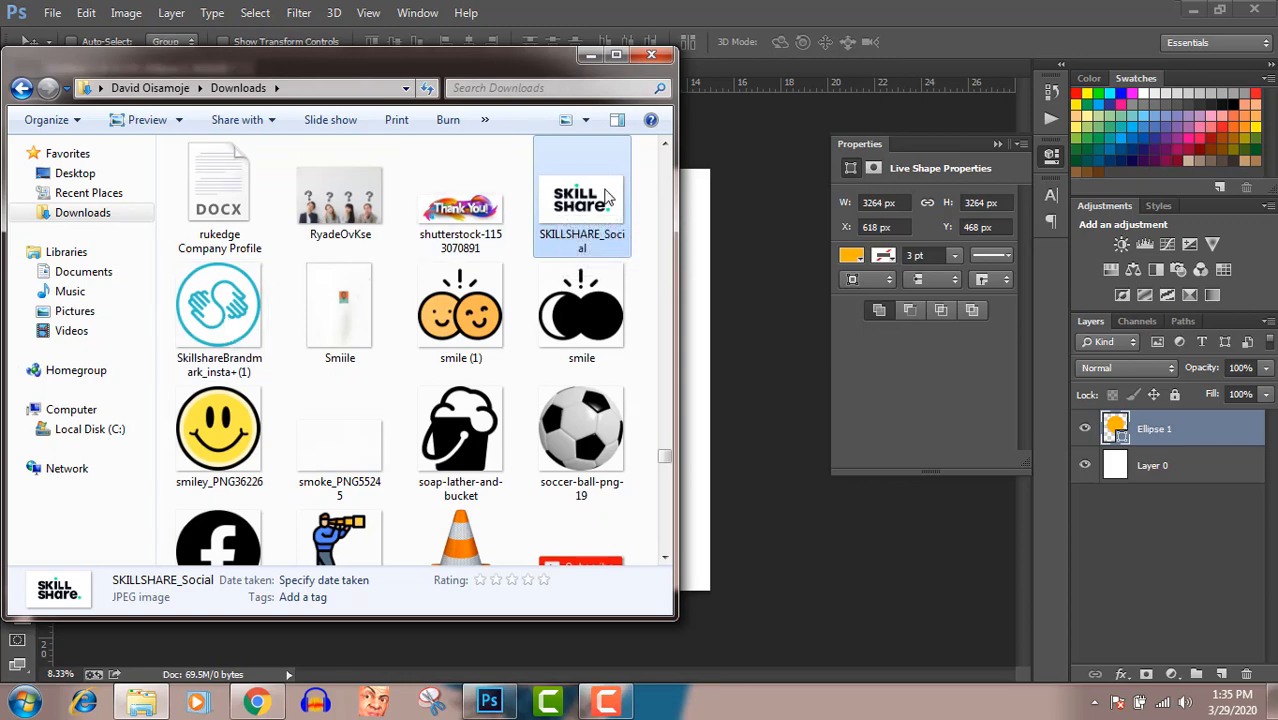
left_click_drag(580, 205, 700, 240)
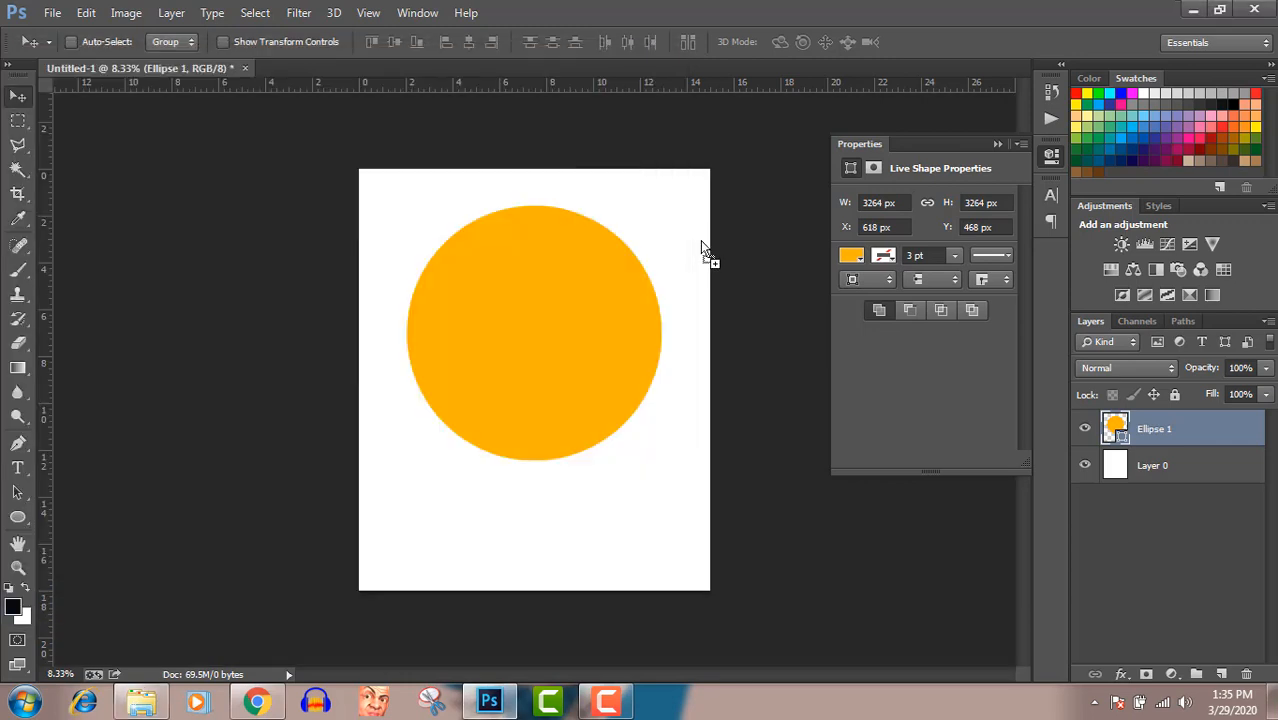
left_click_drag(660, 416, 659, 362)
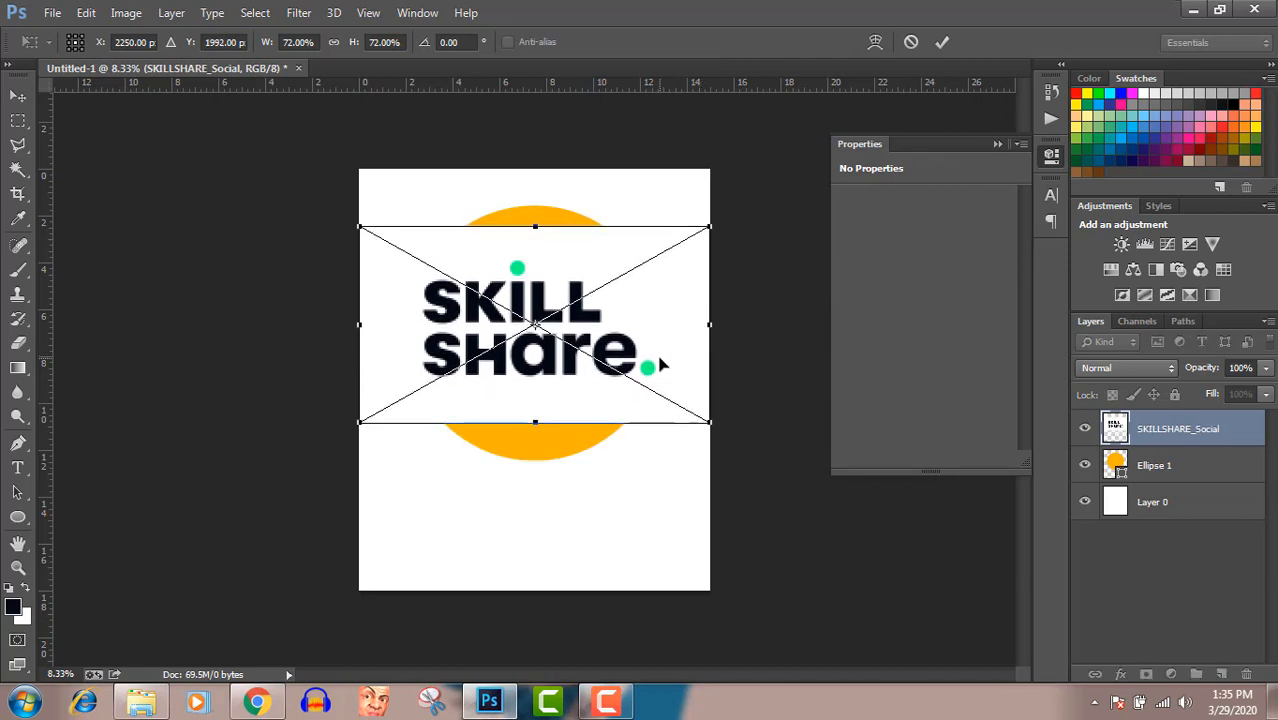
key("Return")
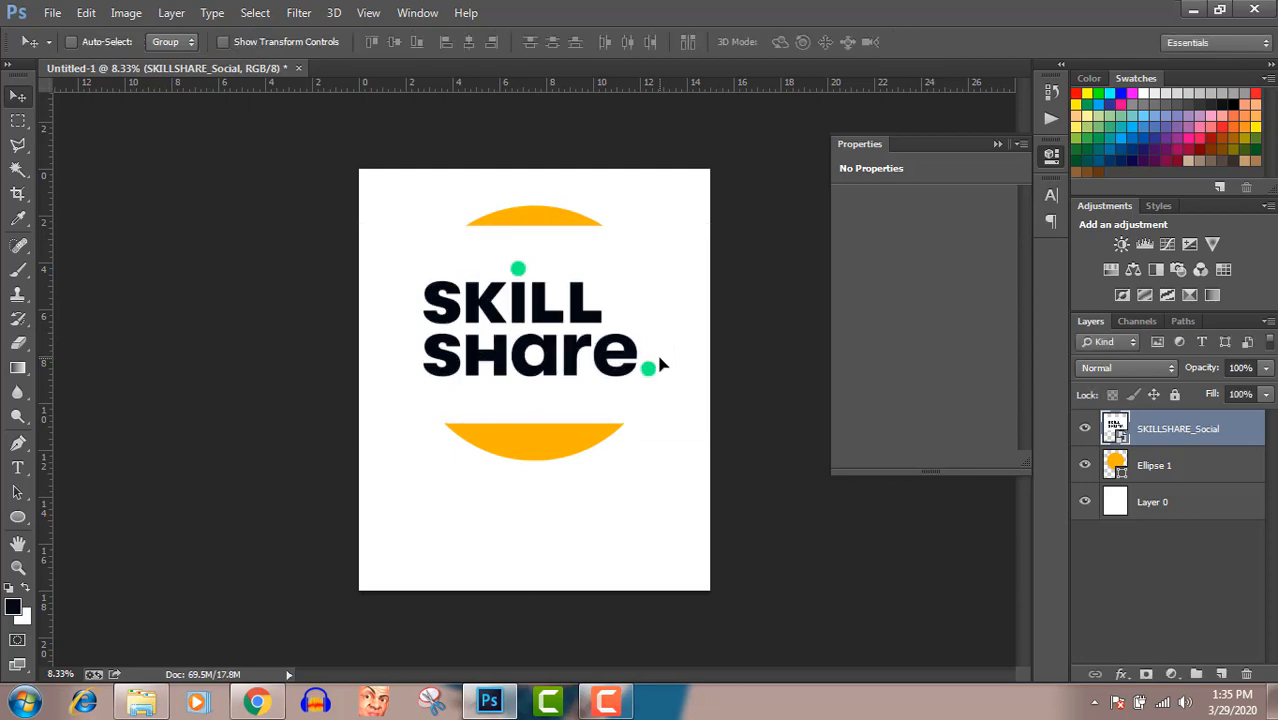
Clip the SKILLSHARE_Social layer to the Ellipse 1 circle and check the mask by briefly hiding Layer 0
right_click(1163, 429)
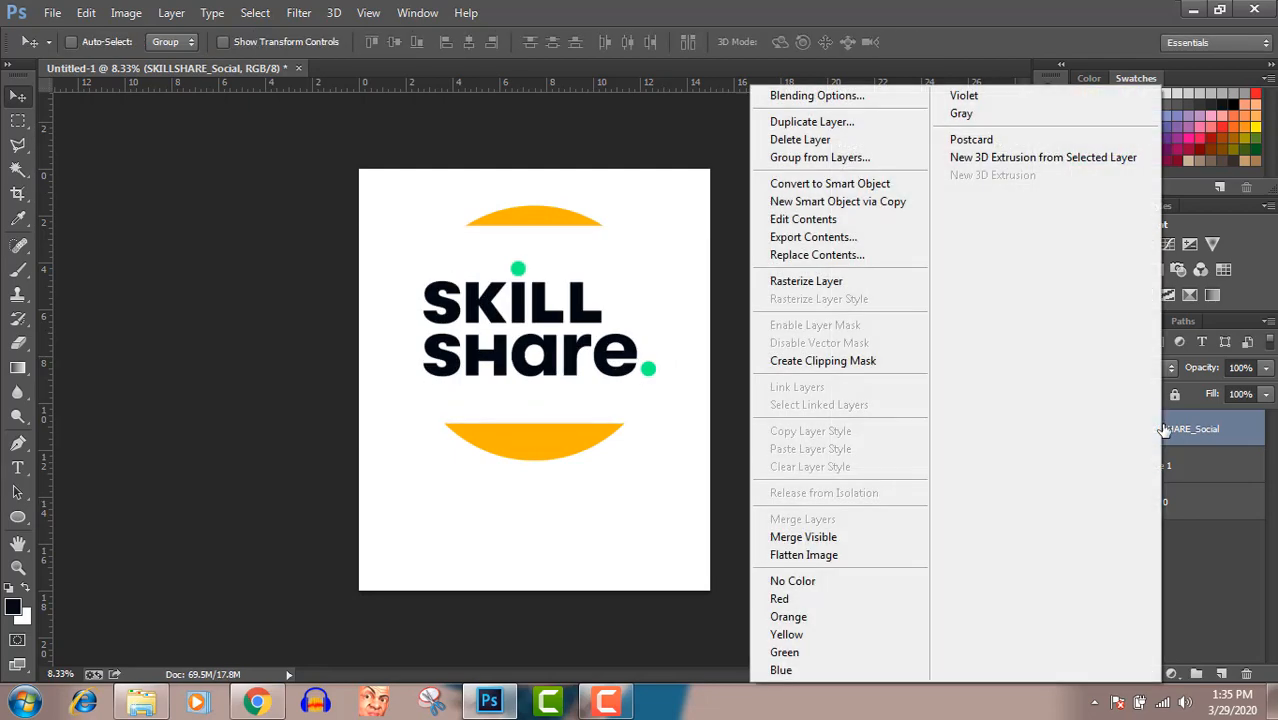
left_click(855, 368)
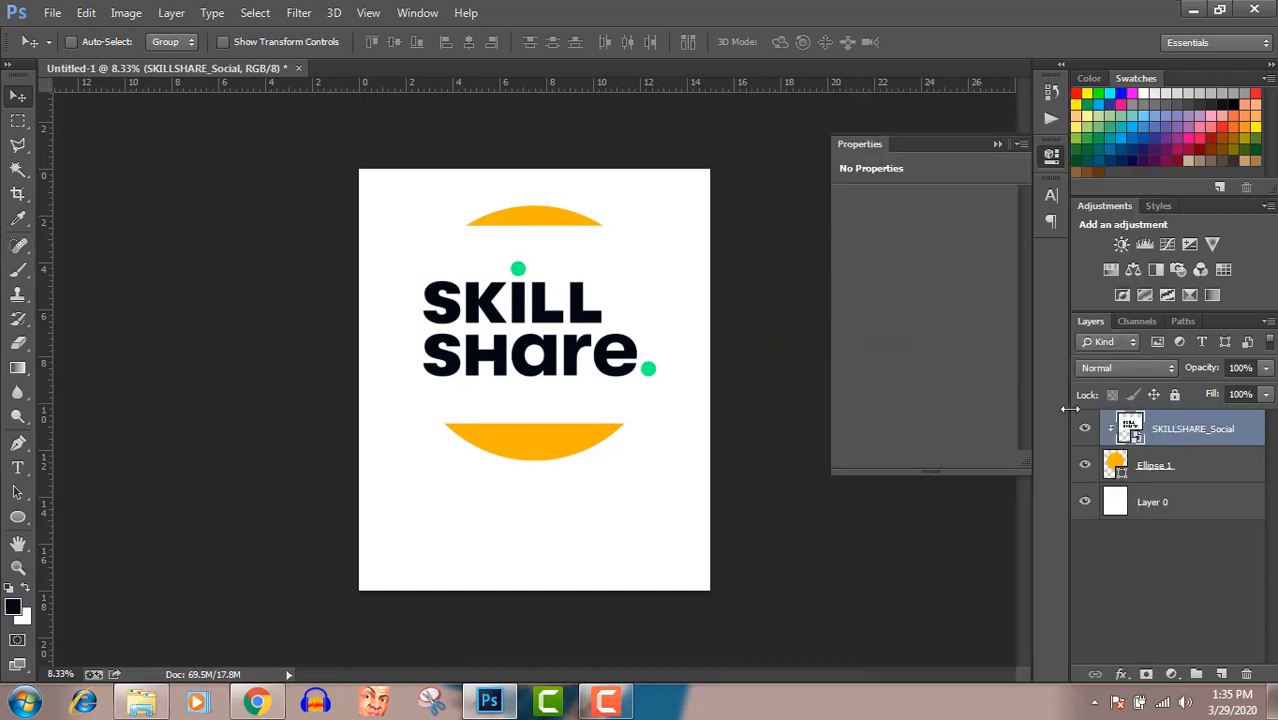
left_click(1084, 503)
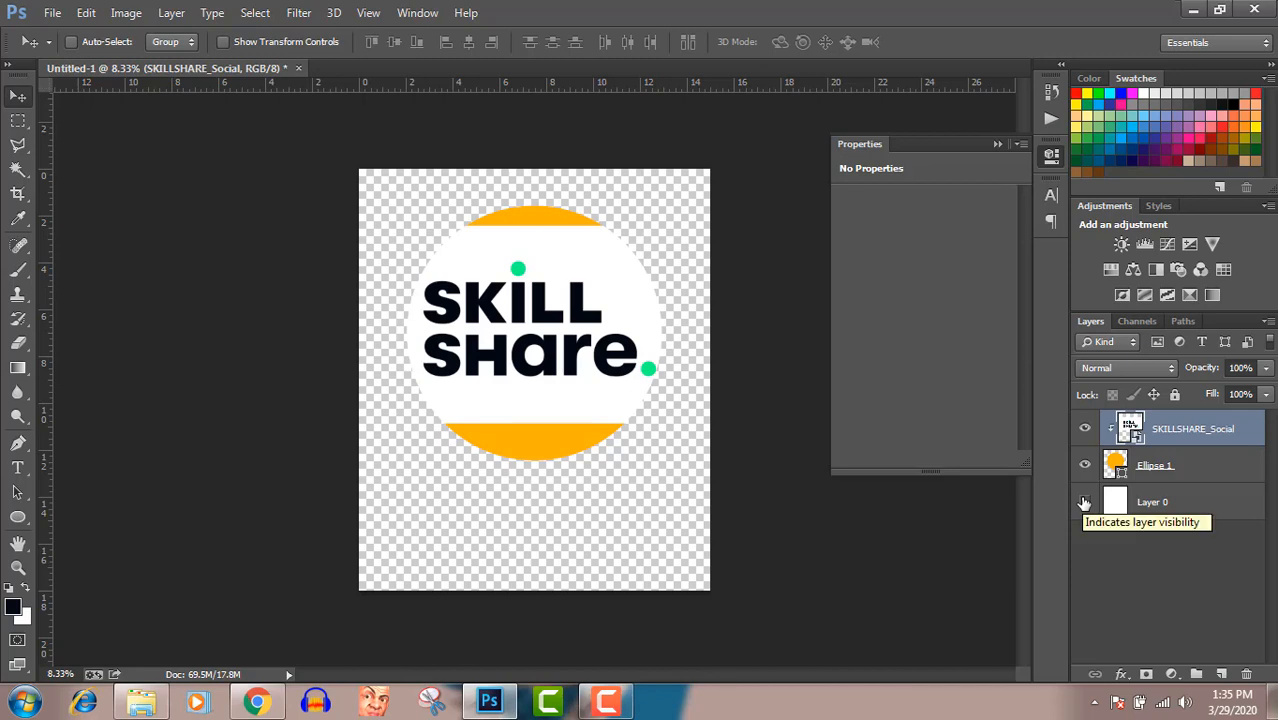
left_click(1084, 503)
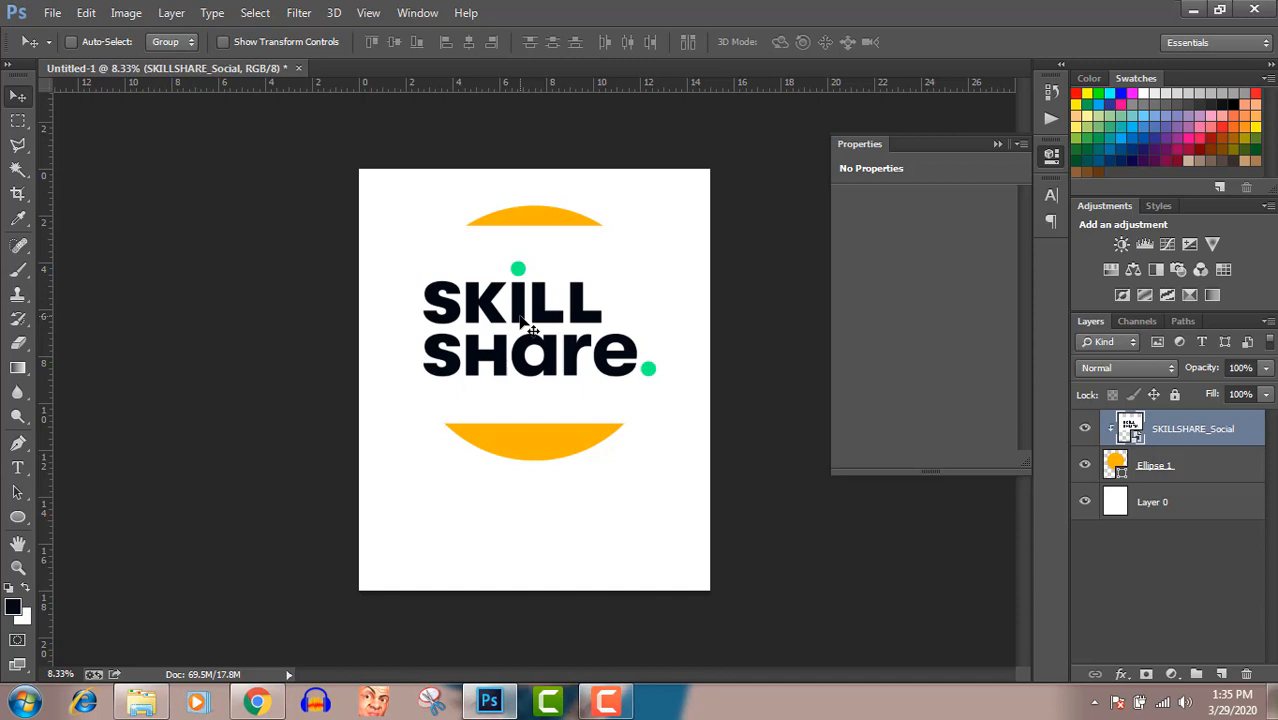
Recolor the Ellipse 1 circle with the green sampled from the dot at the end of the Skillshare logo
double_click(1114, 460)
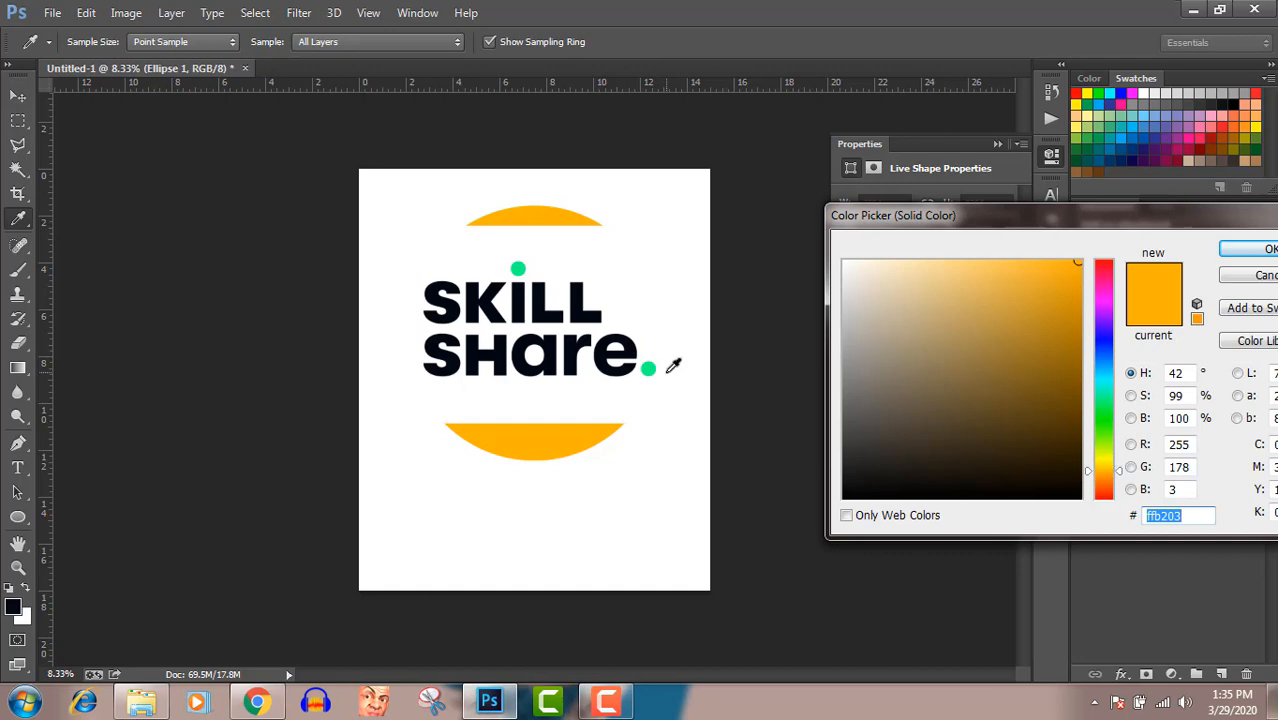
left_click(652, 367)
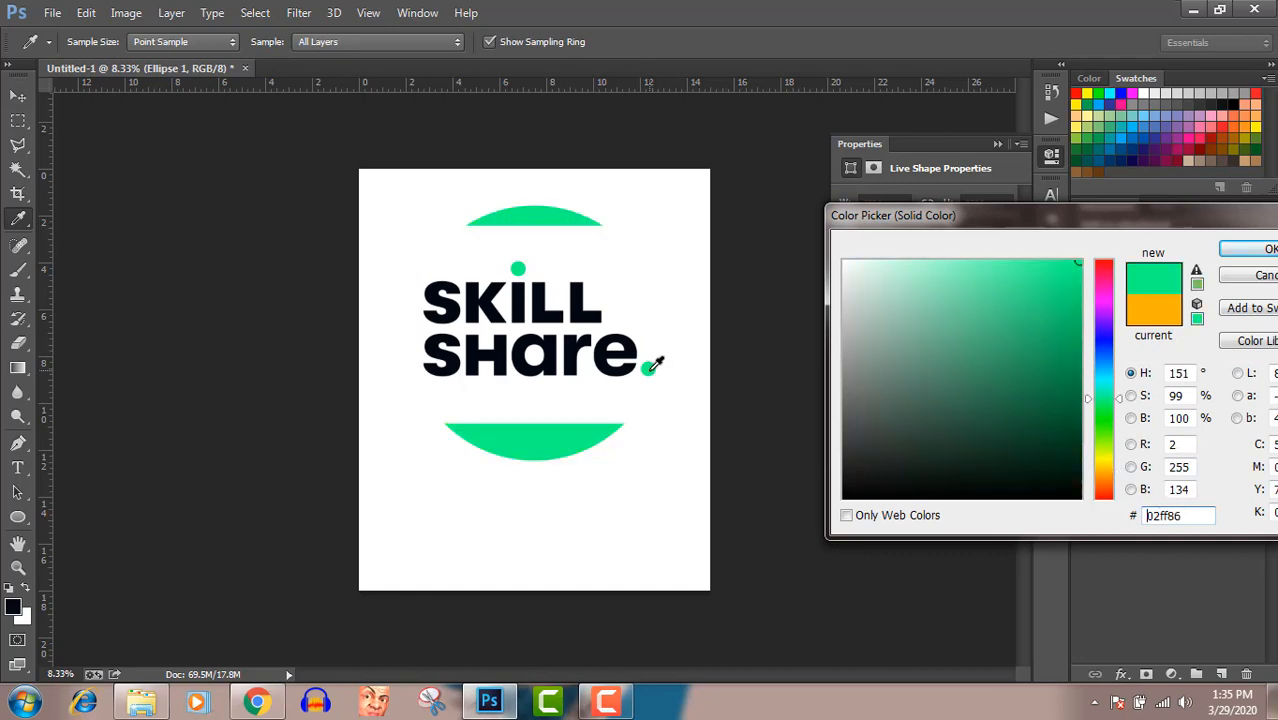
left_click(1252, 250)
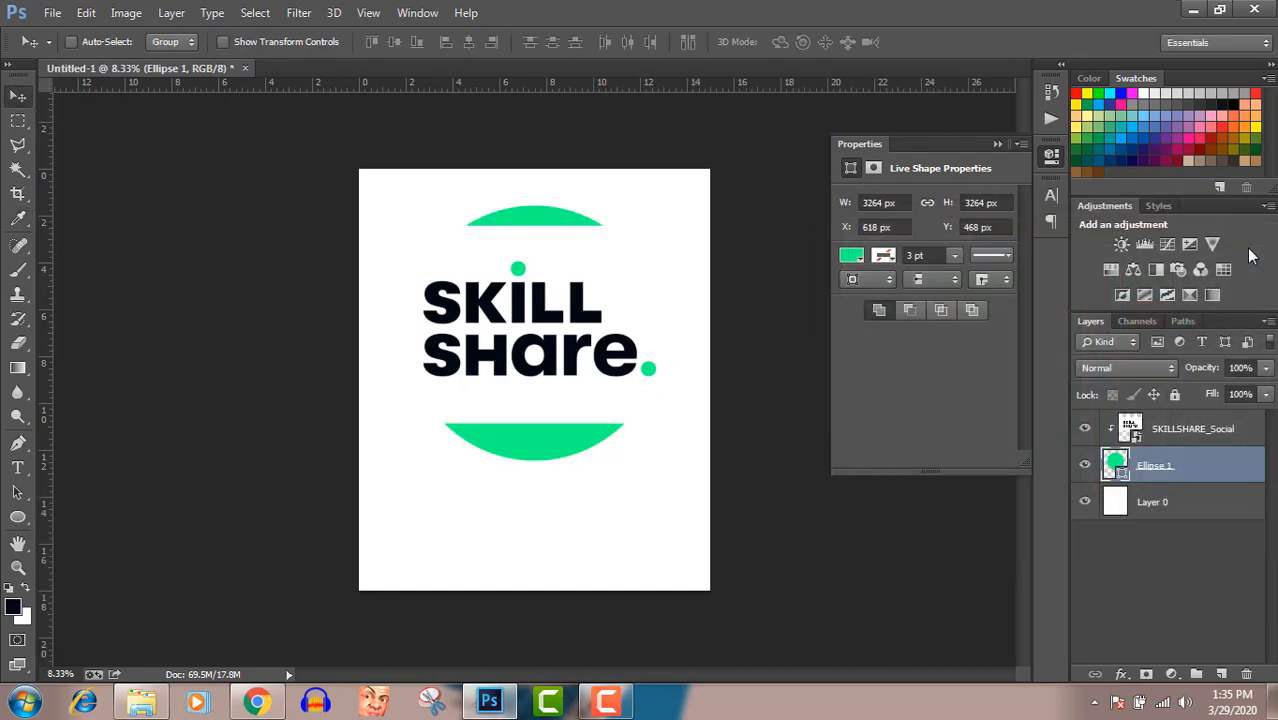
left_click(612, 702)
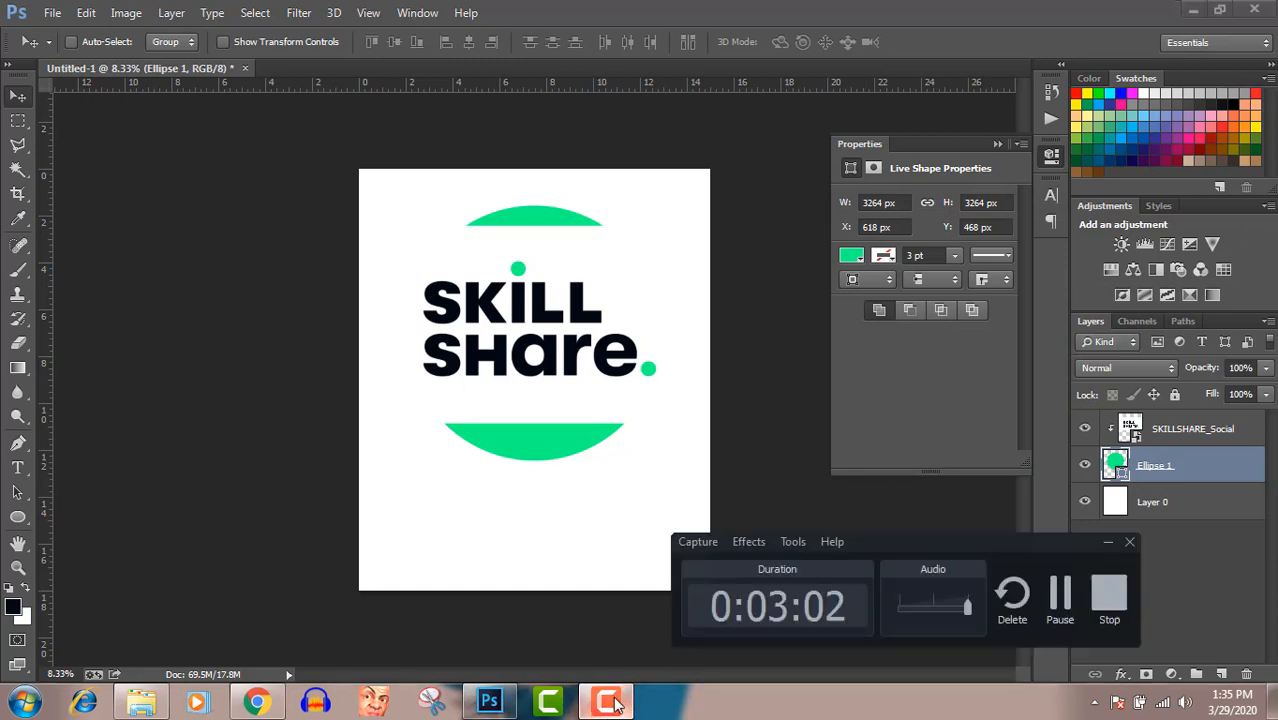
left_click(612, 702)
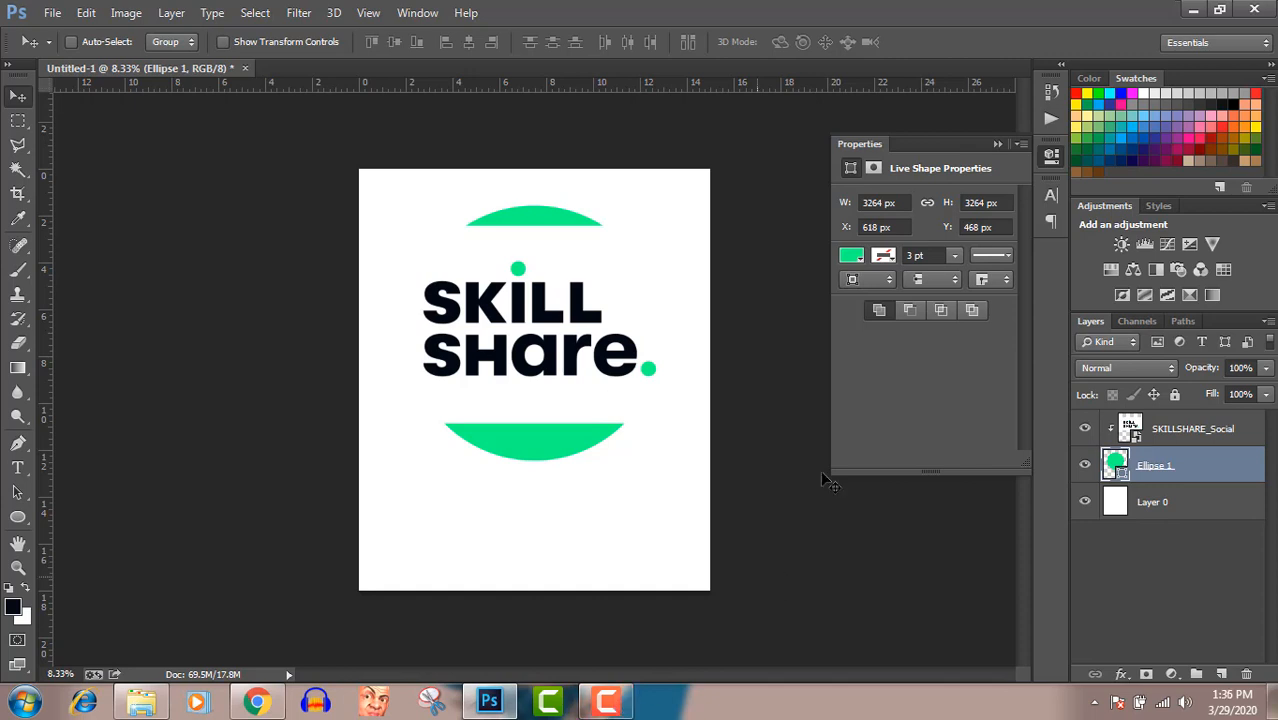
left_click(997, 145)
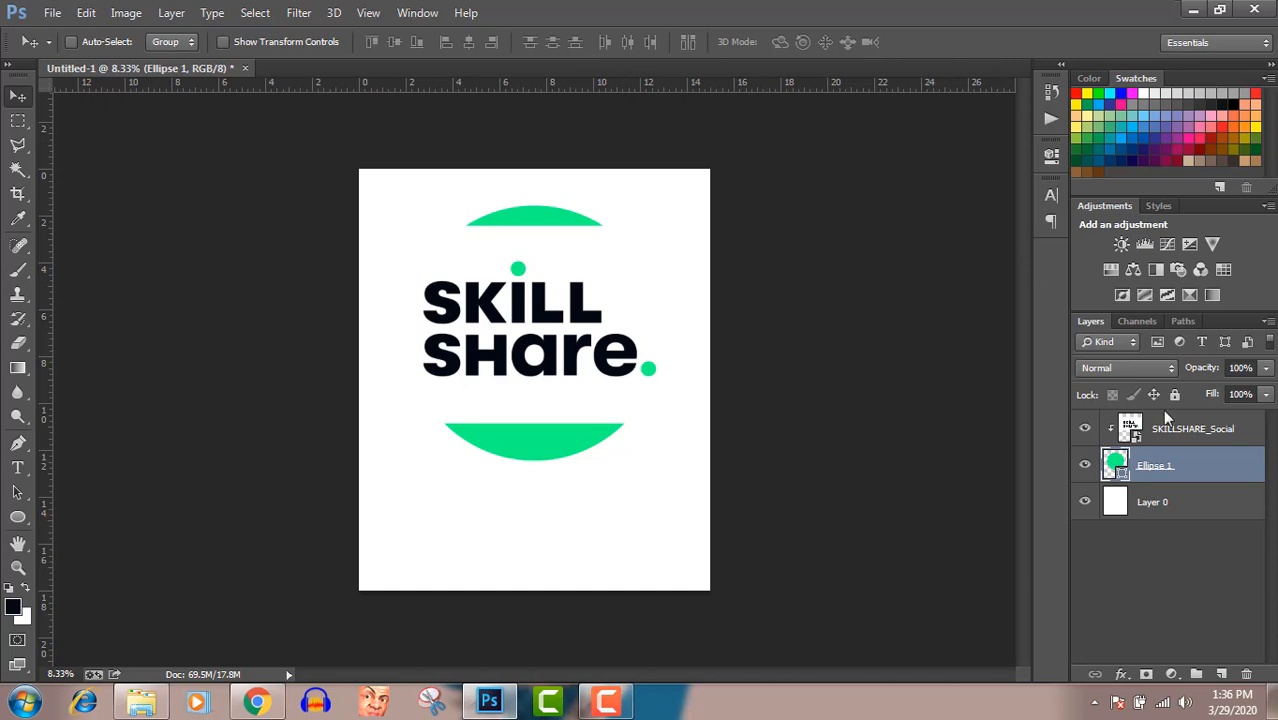
Draw a second orange circle about 3516 px in diameter above the SKILLSHARE_Social layer, covering the logo
left_click(1207, 438)
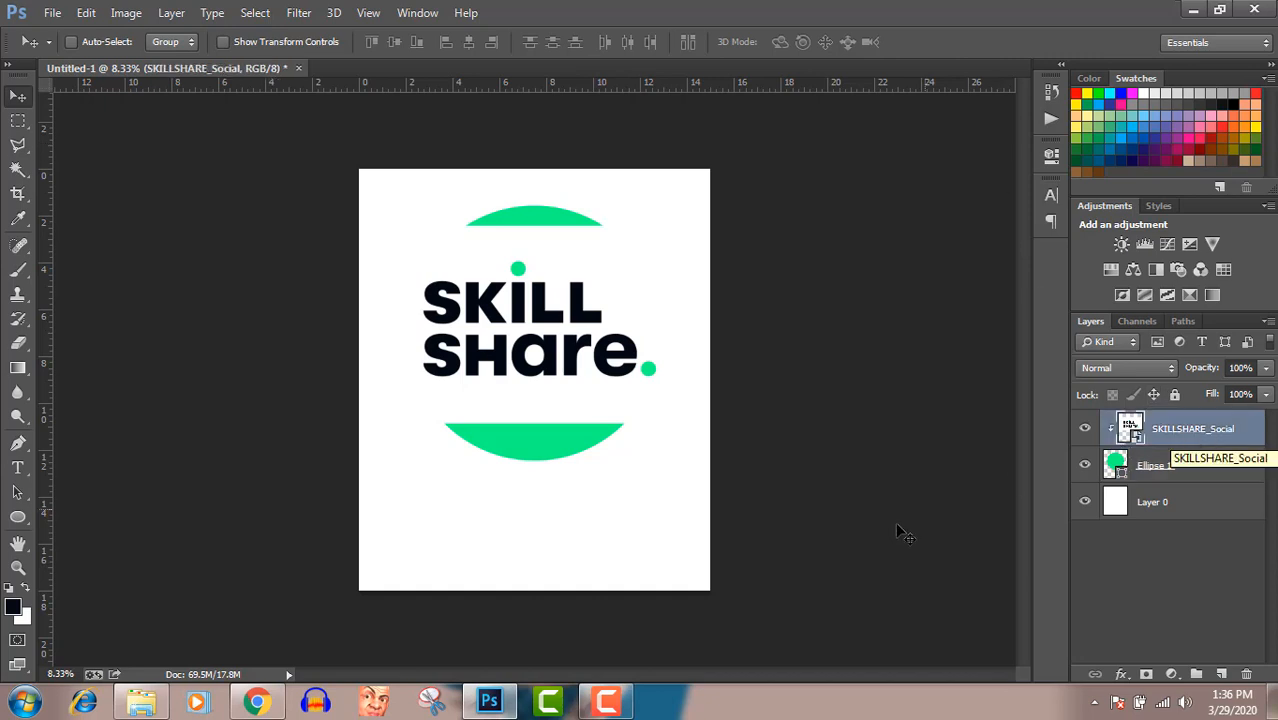
left_click(18, 518)
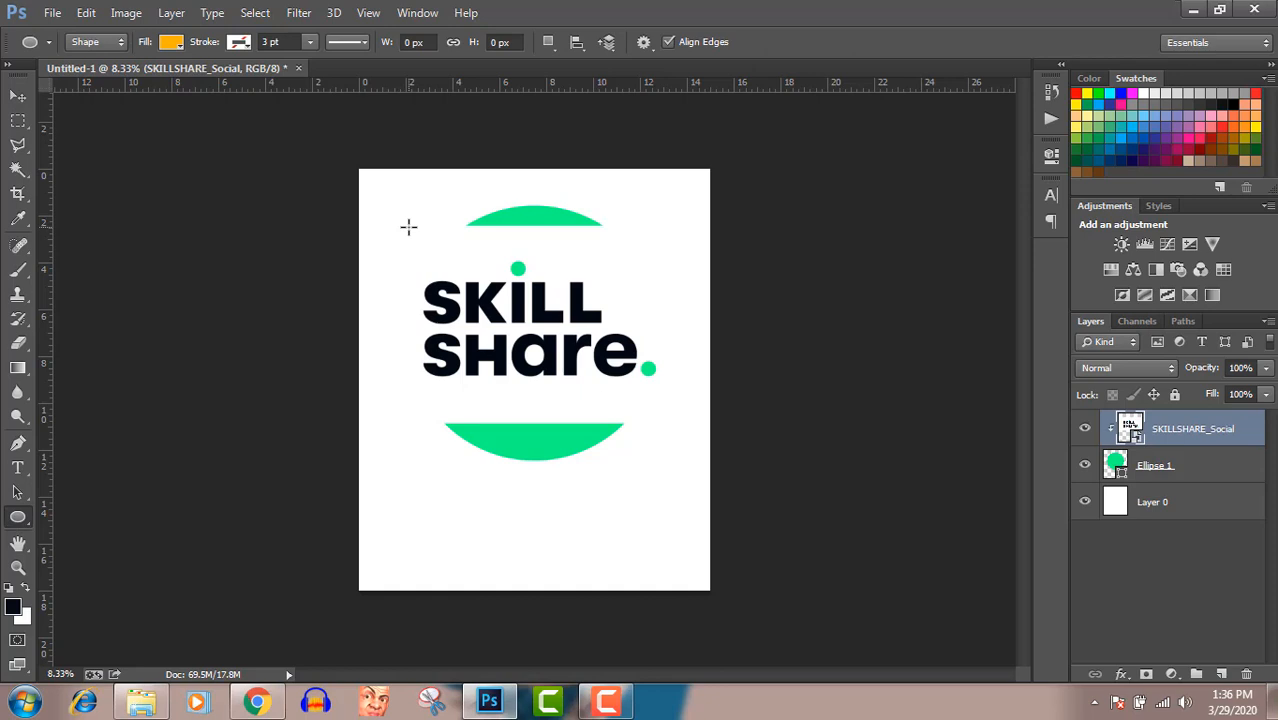
left_click_drag(408, 227, 683, 596)
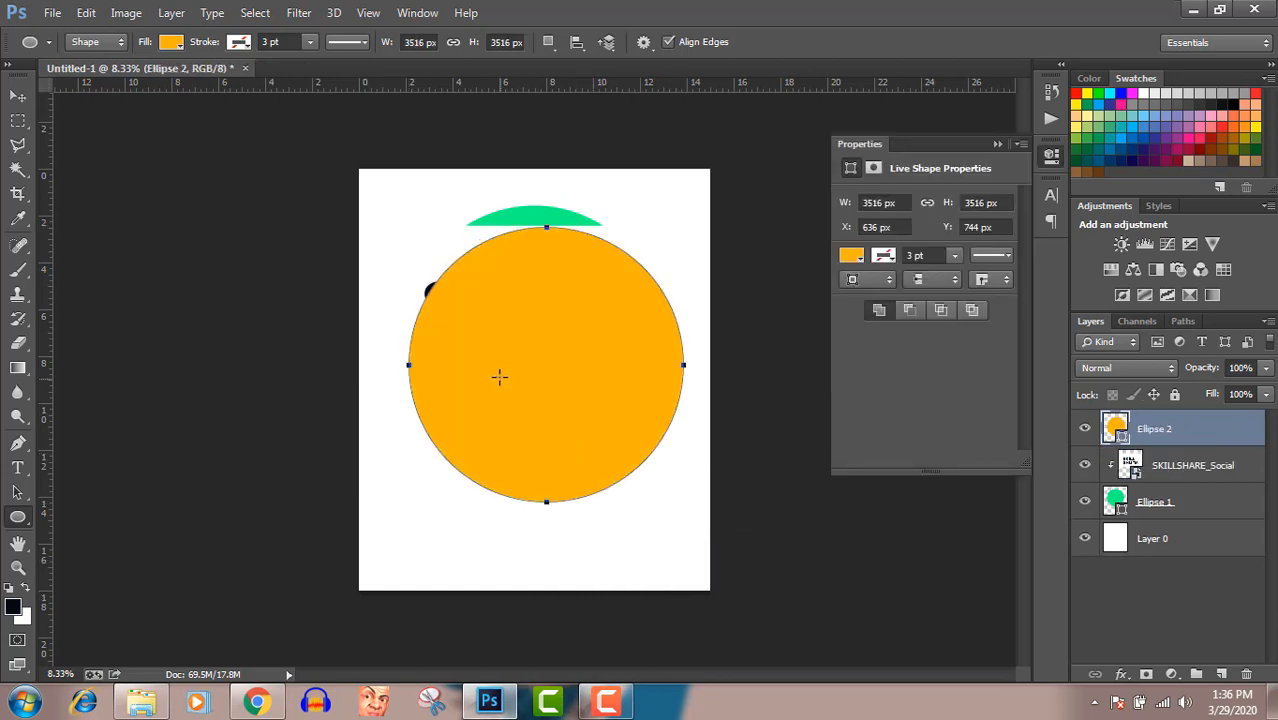
Center the orange Ellipse 2 circle over the masked logo circle and remove its fill
left_click(14, 98)
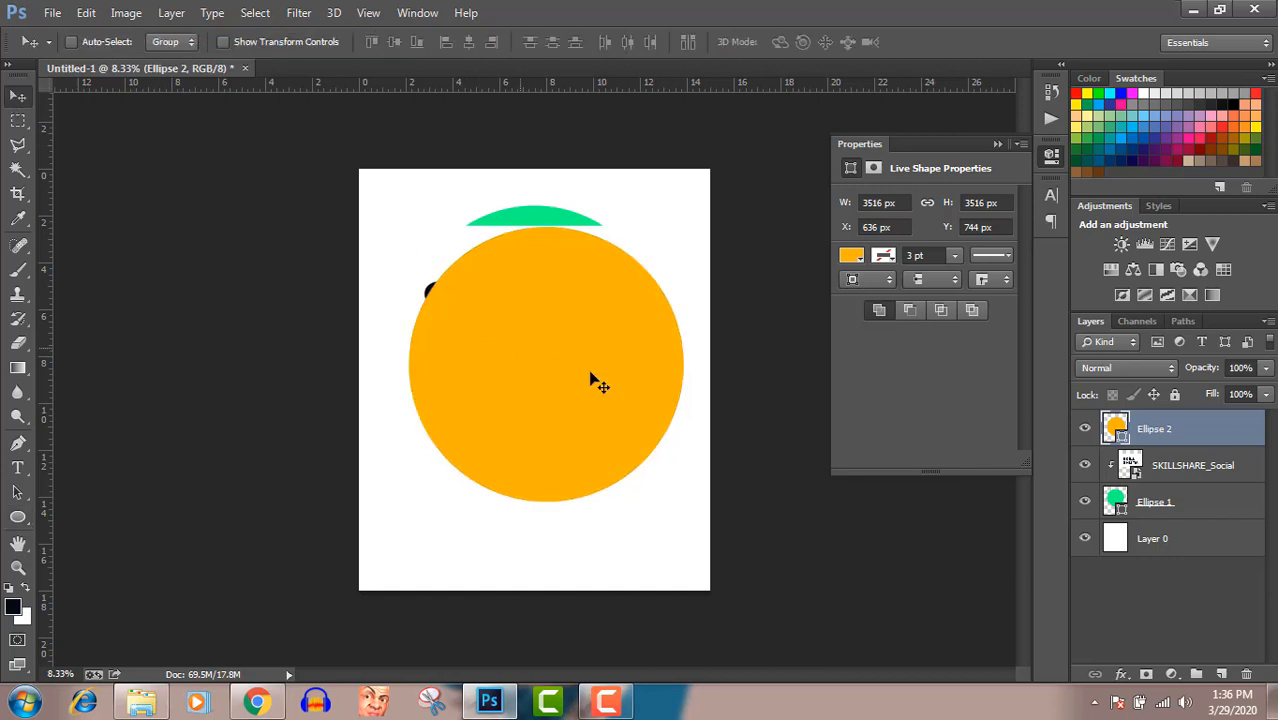
left_click_drag(590, 373, 582, 348)
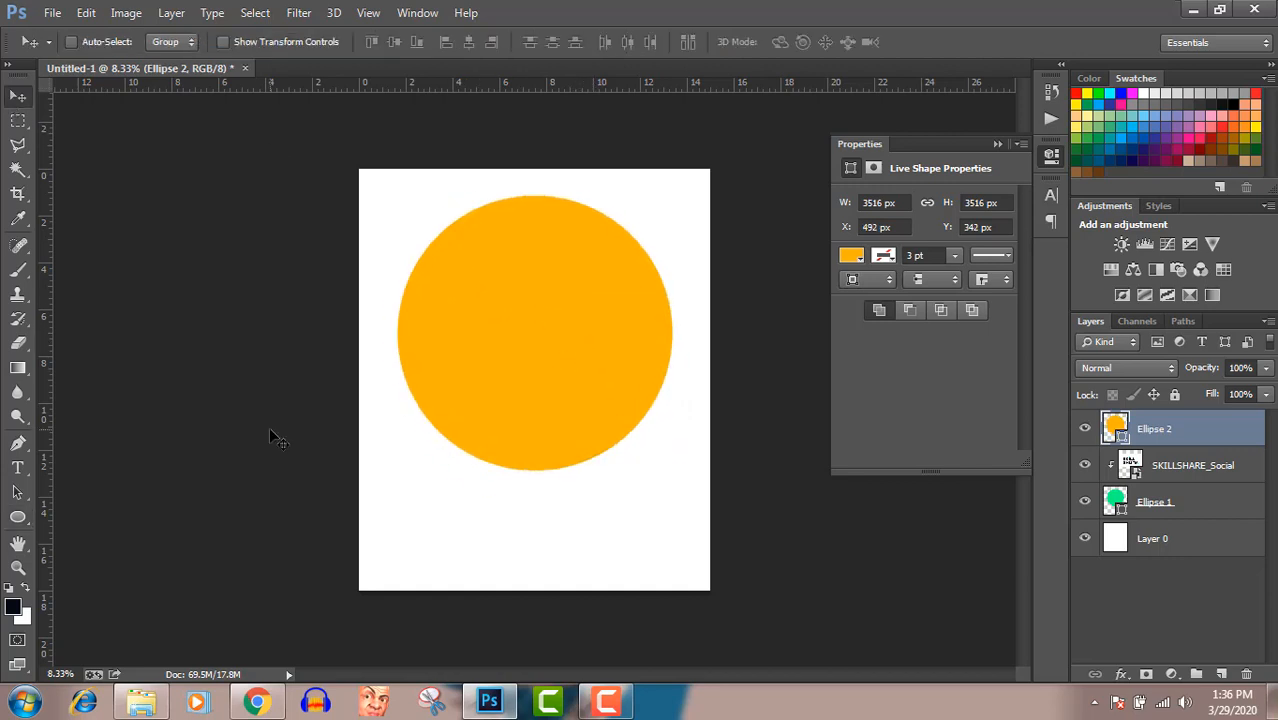
left_click(18, 517)
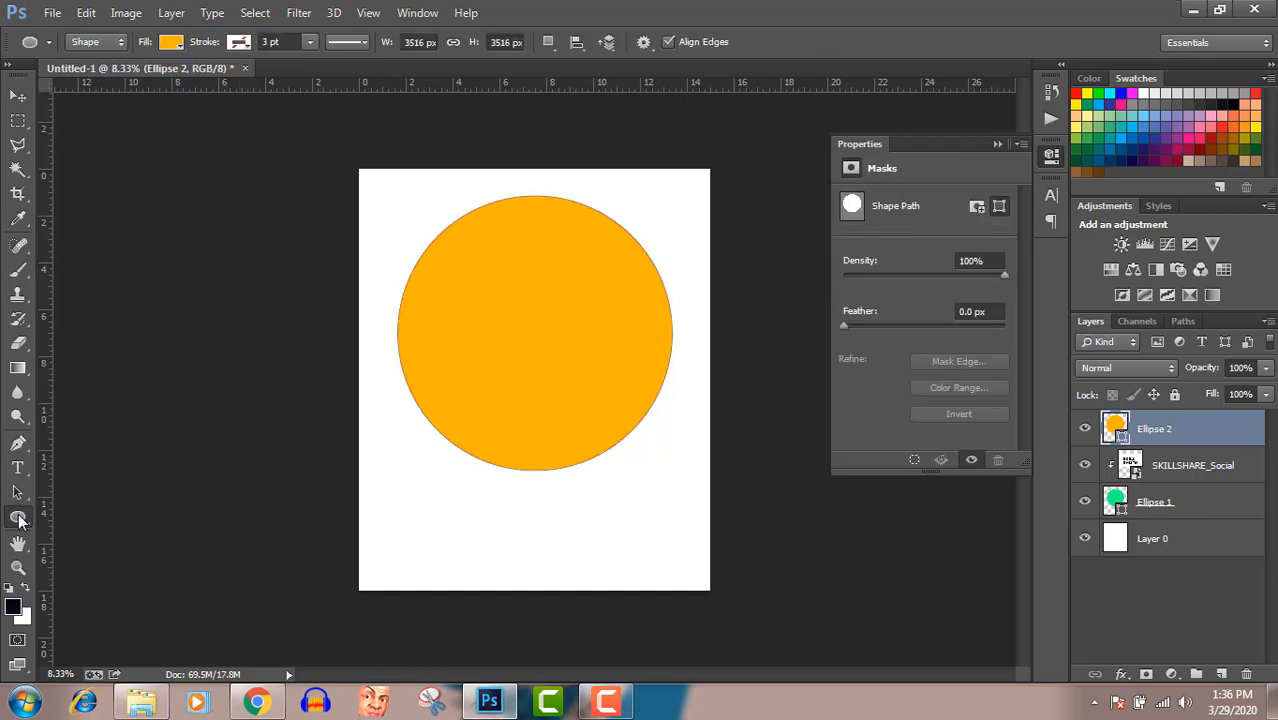
left_click(171, 42)
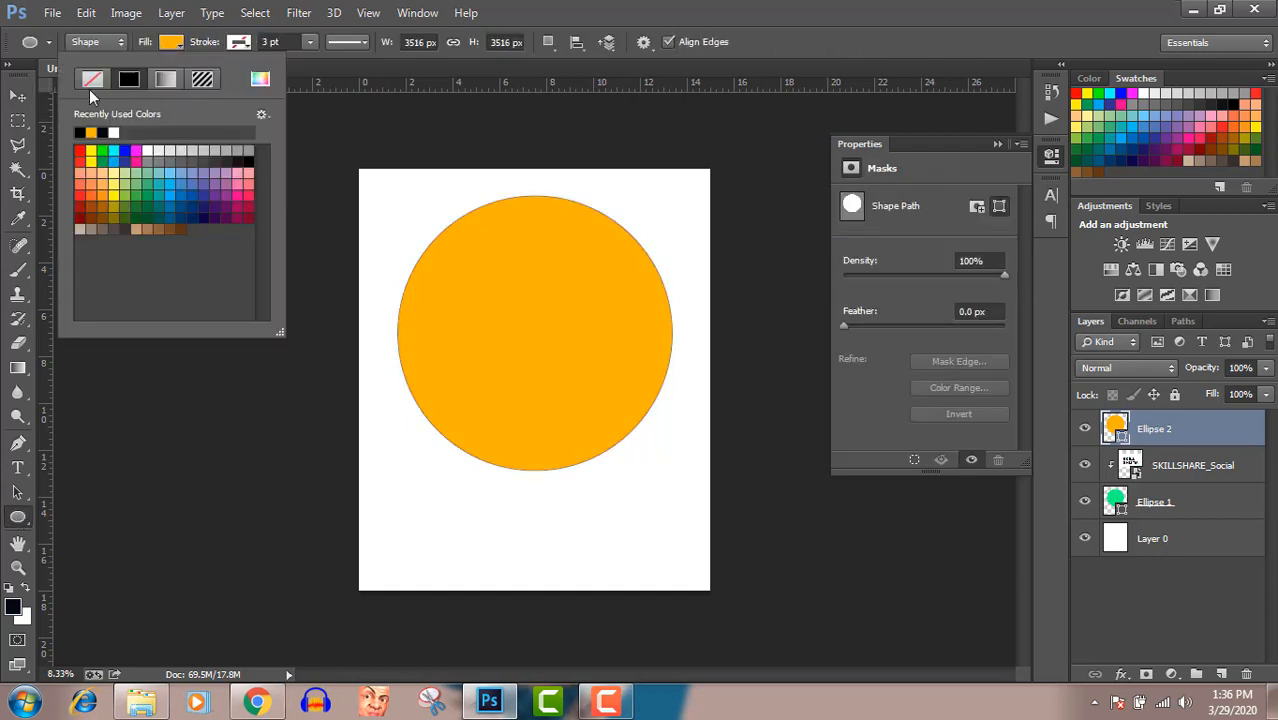
left_click(92, 80)
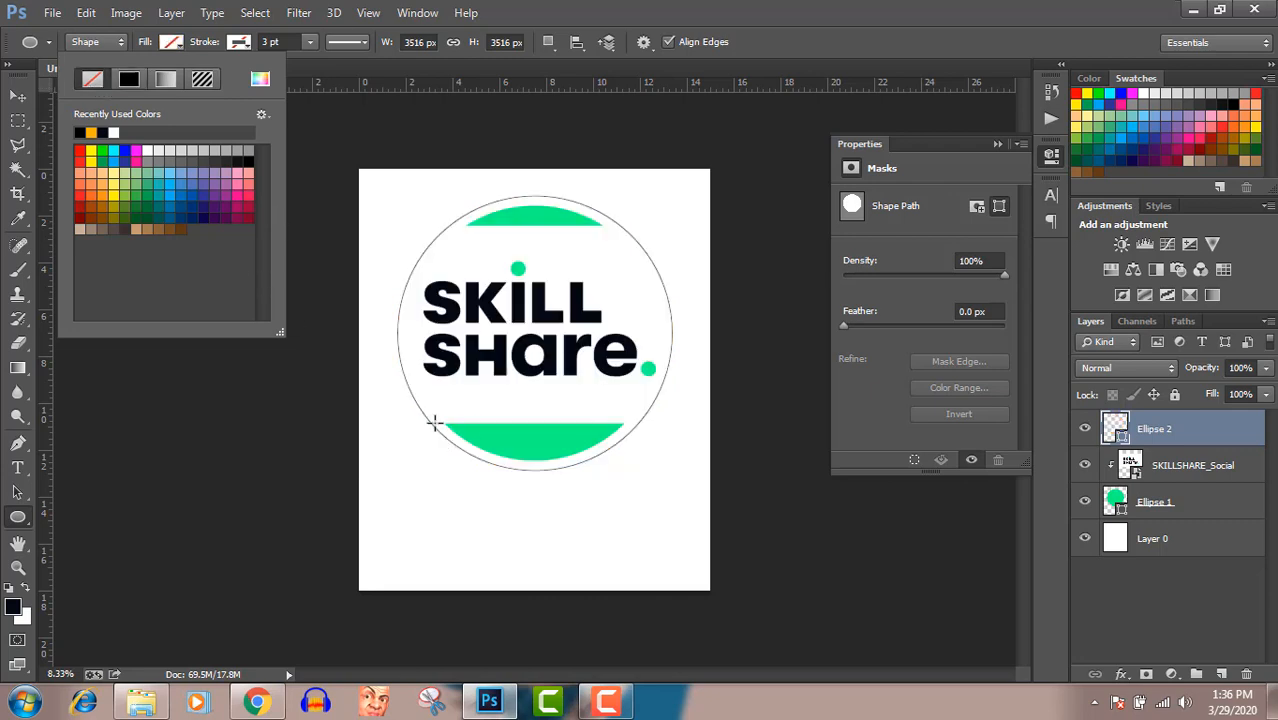
Set up the Type tool with a 48 pt size and the green sampled from the circle's upper arc
left_click(17, 468)
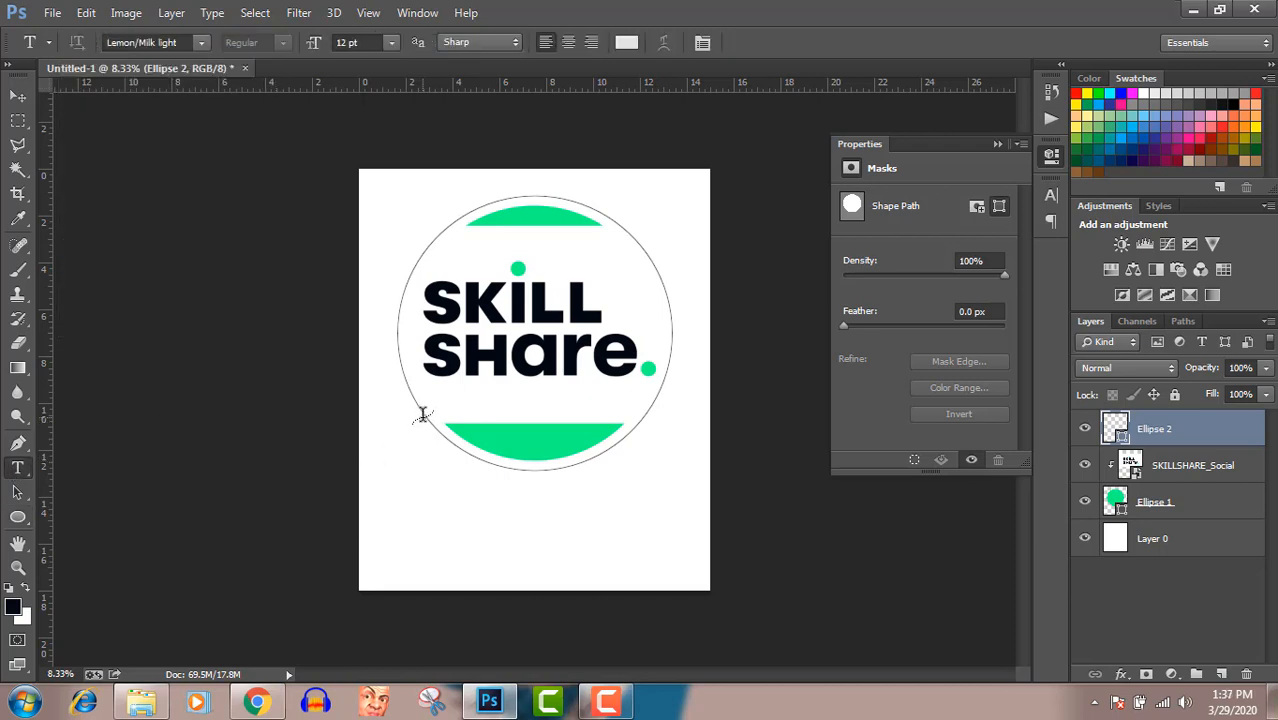
left_click(391, 39)
left_click(381, 320)
left_click(626, 44)
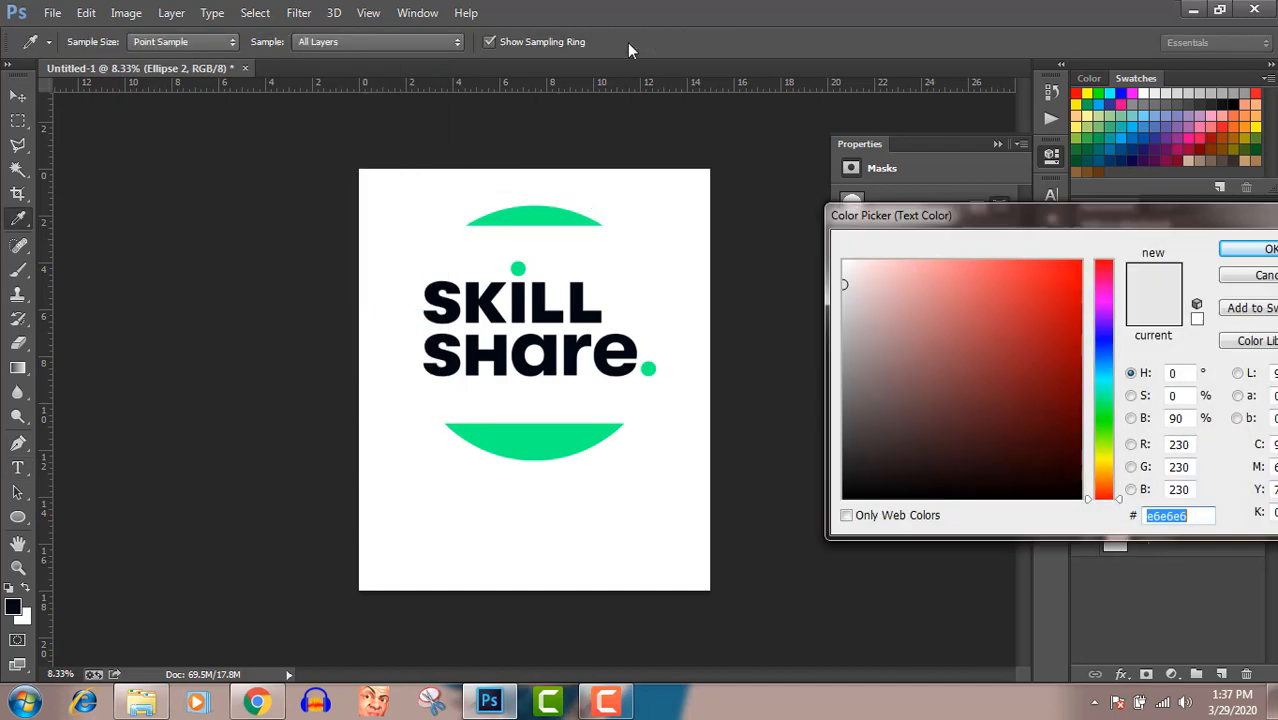
left_click(562, 210)
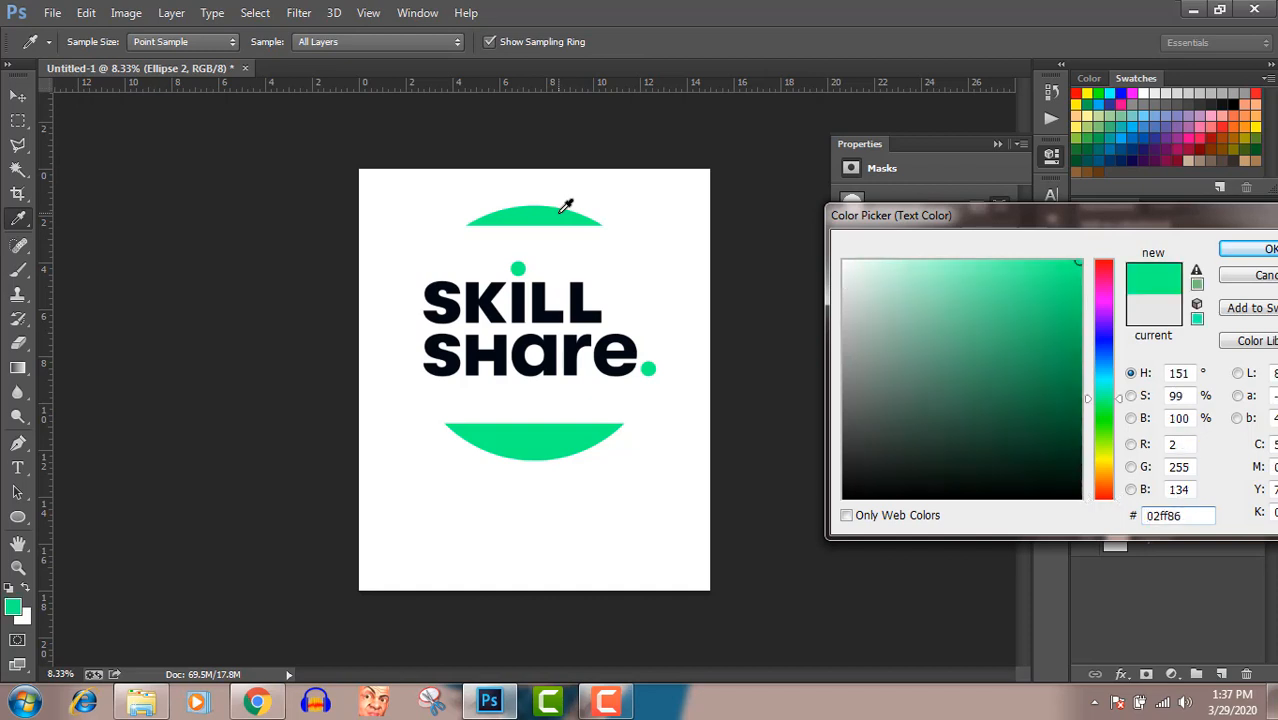
left_click(1258, 256)
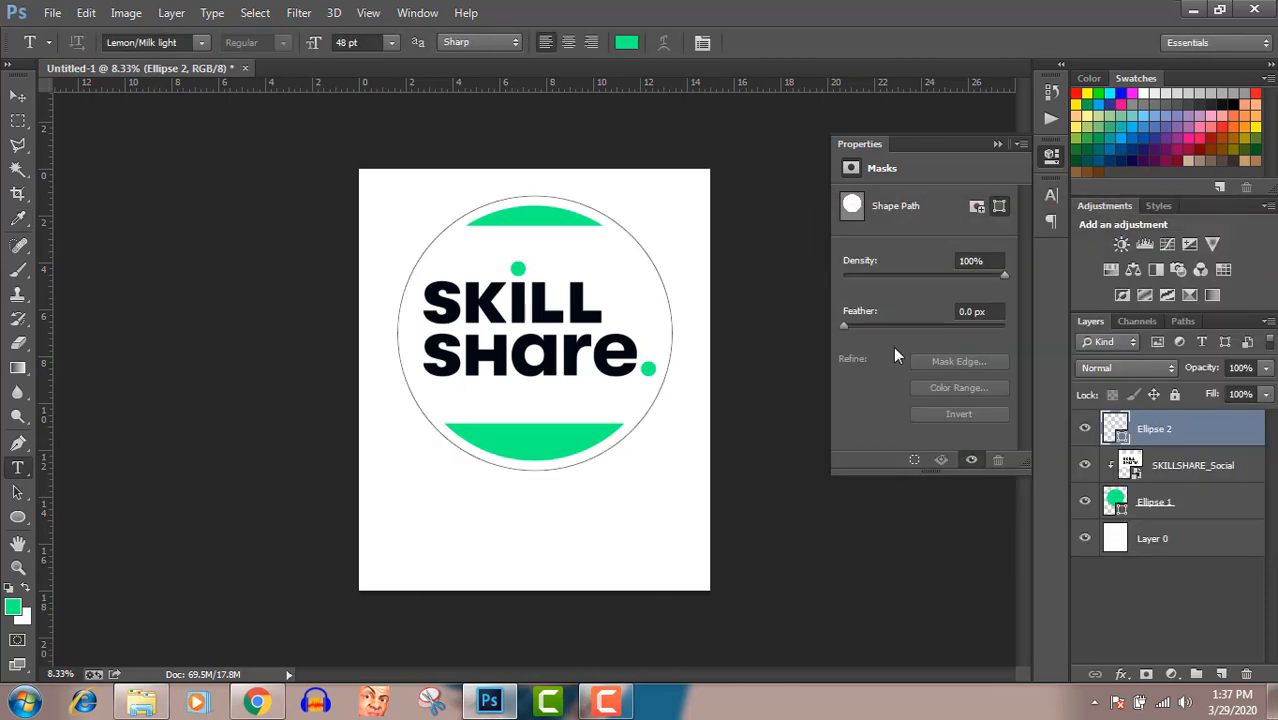
Add the text "LEARN RIGHT EVERYDAY" along the Ellipse 2 path, starting at the circle's lower-left edge
left_click(403, 371)
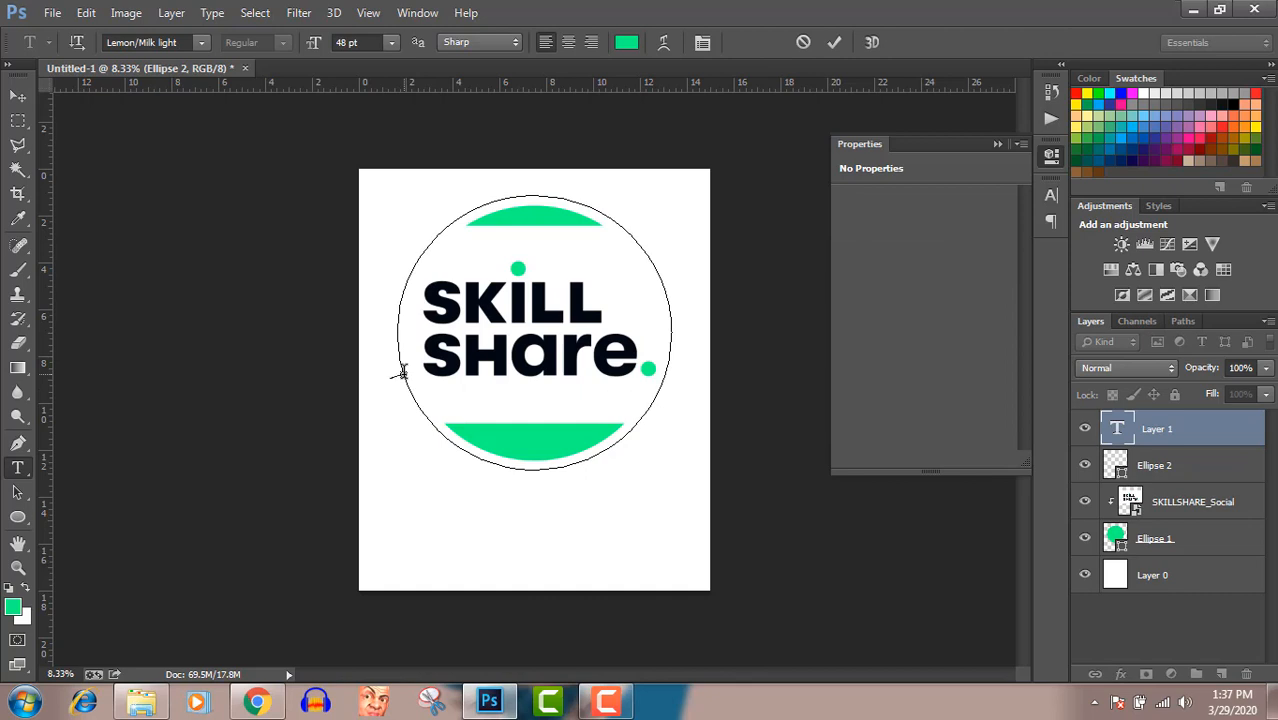
type("LES")
key("BackSpace")
type("ARN RIGHT")
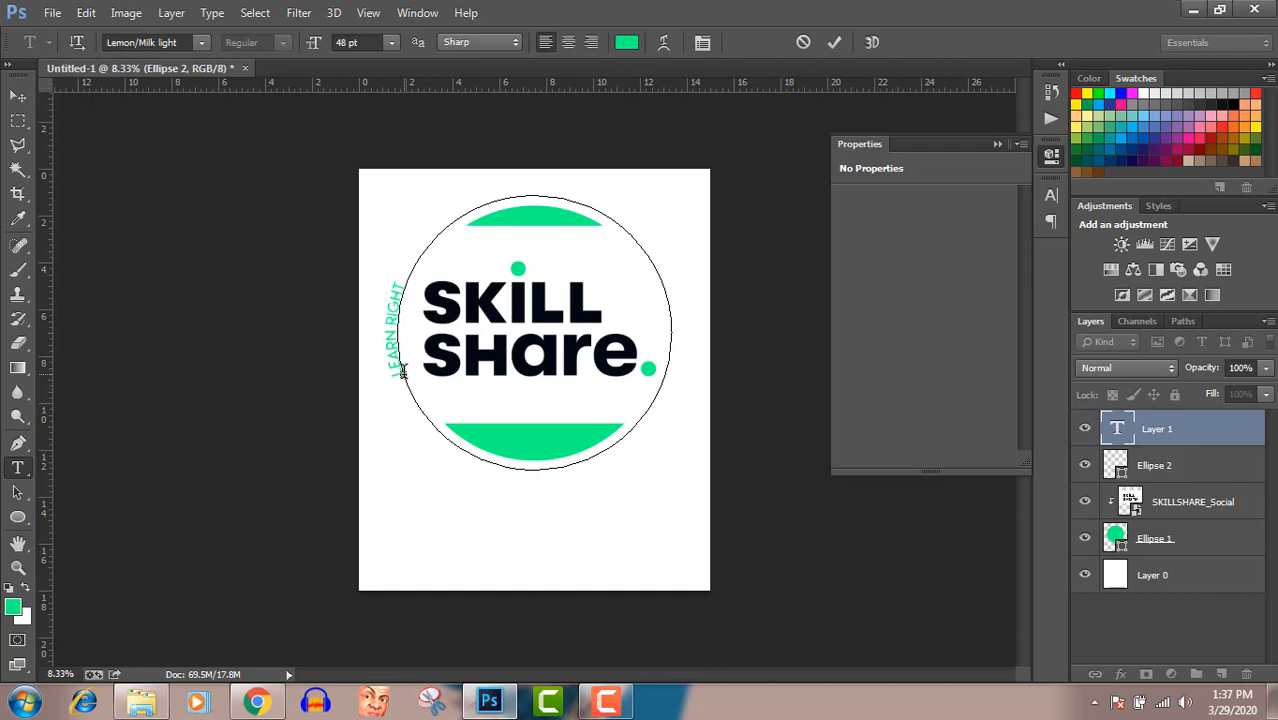
type(" EVERYDAY")
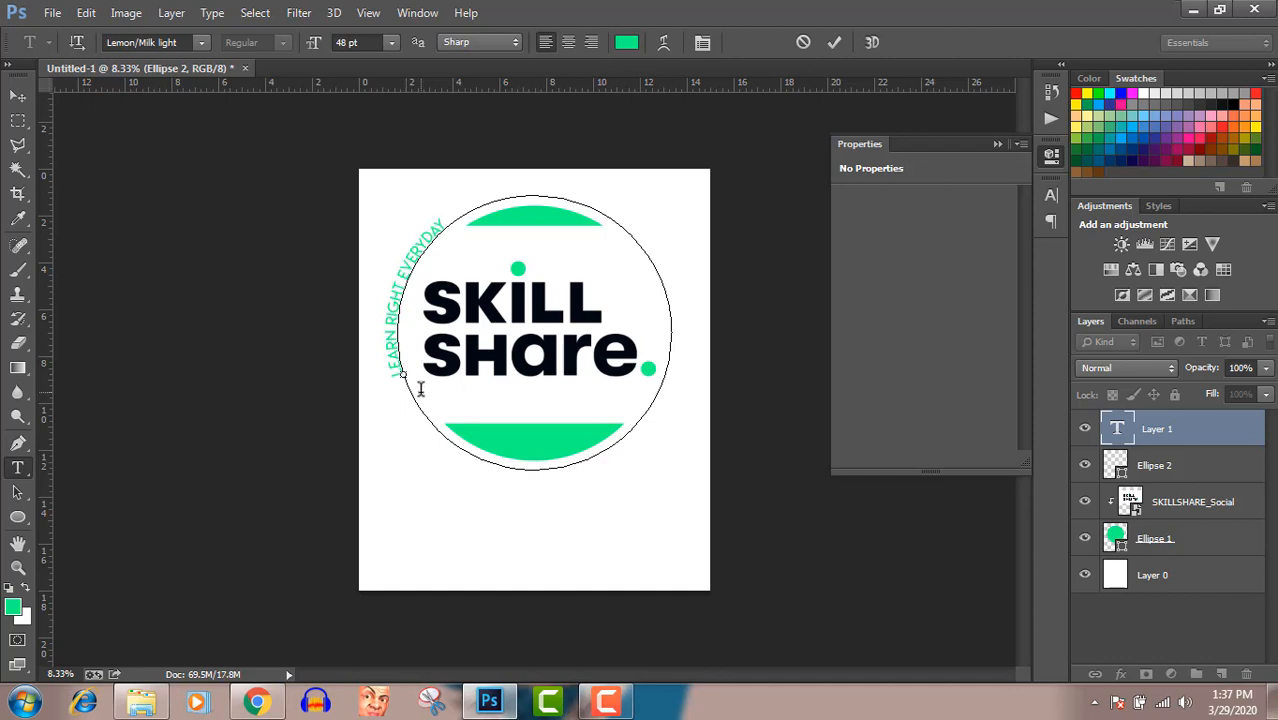
Increase the font size of the whole curved text to 76 pt
key("ctrl")
key("ctrl+a")
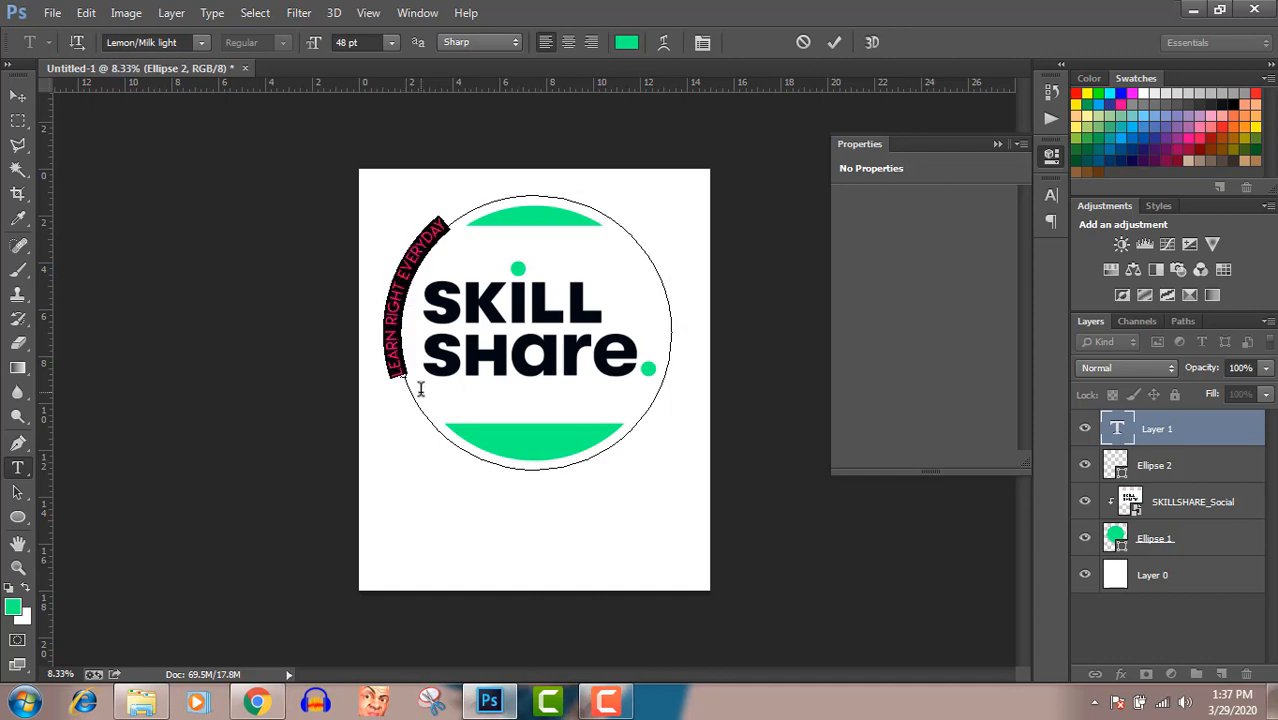
left_click(368, 42)
key("Up")
key("Up")
key("Up")
key("Up")
key("Up")
key("Up")
key("Up")
key("Up")
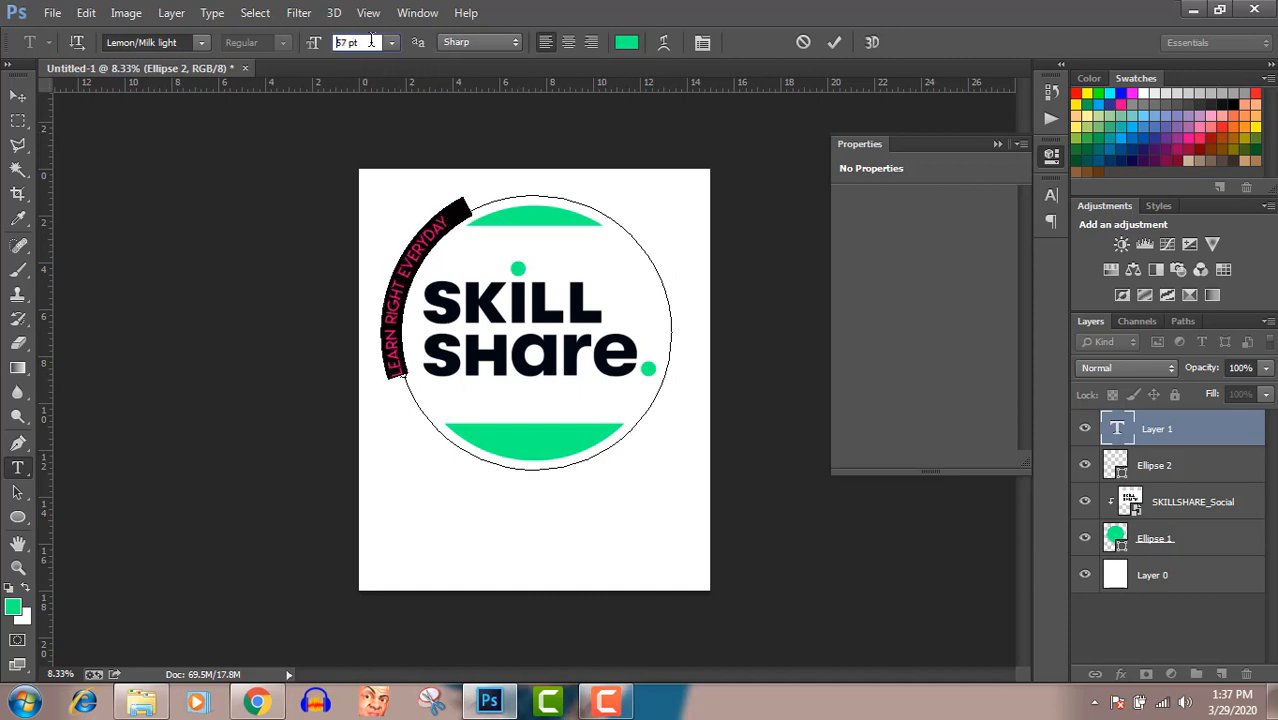
key("Up")
key("Up")
key("Up")
key("Up")
key("Up")
key("Up")
key("Up")
key("Up")
key("Up")
key("Up")
key("Up")
key("Up")
key("Up")
key("Up")
key("Up")
key("Up")
key("Up")
key("Up")
key("Up")
key("Up")
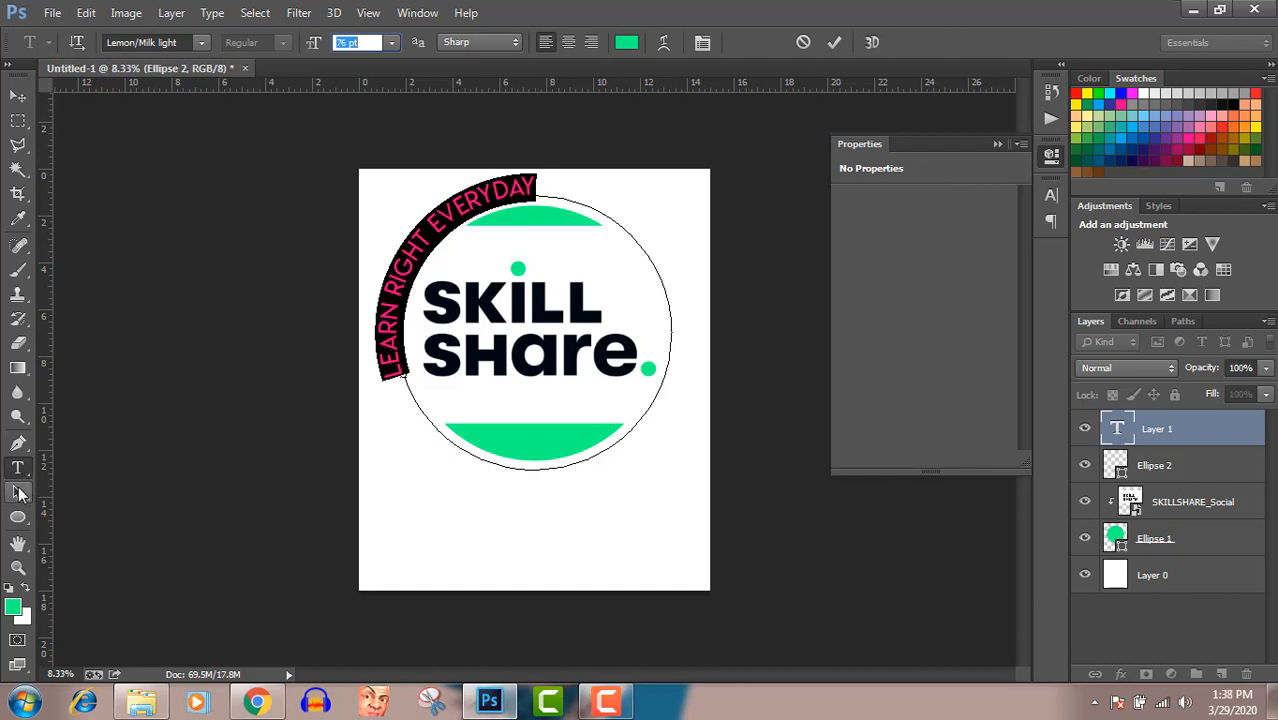
Flip the curved text to the inside of the path's lower arc and move it just below the green circle
left_click(19, 494)
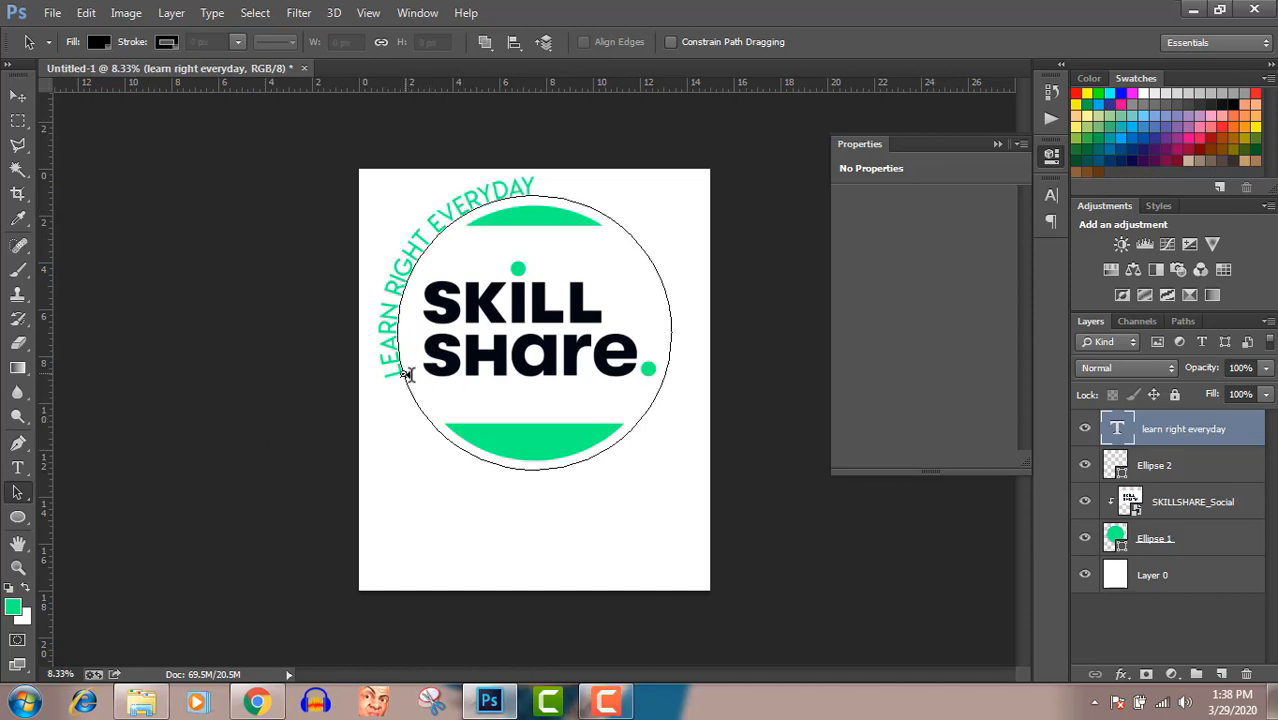
left_click_drag(404, 375, 662, 376)
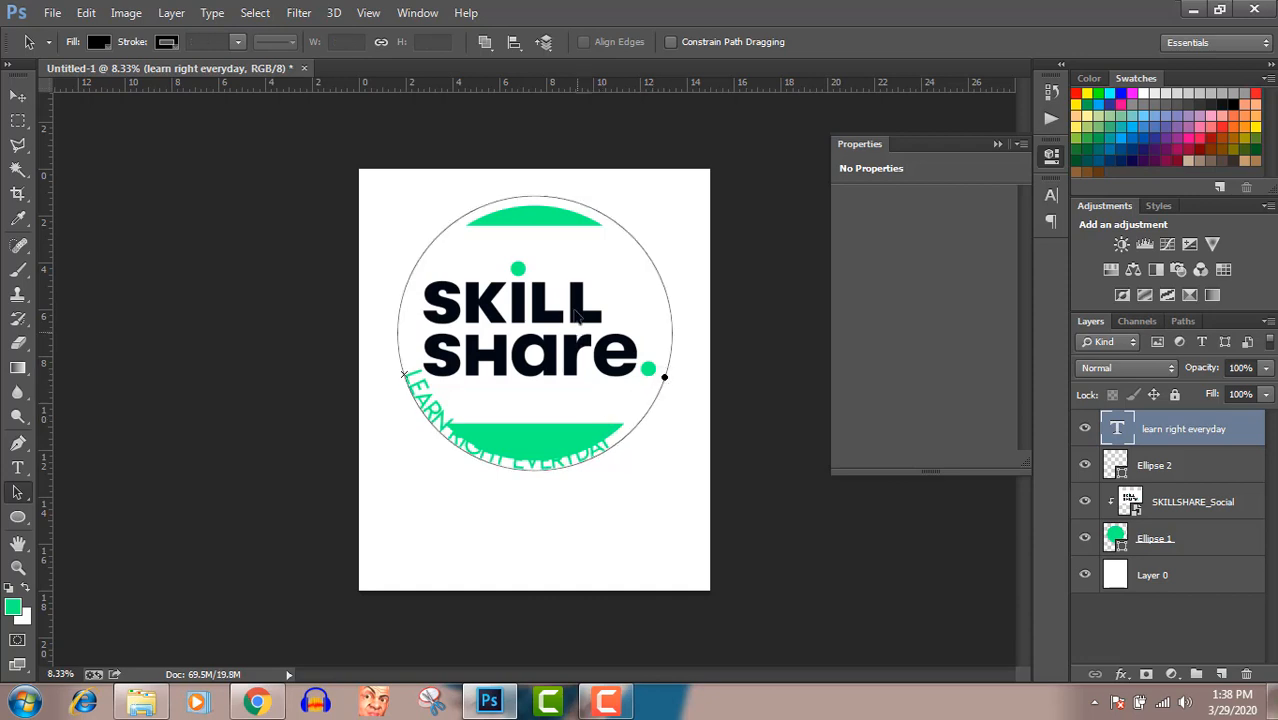
left_click(17, 96)
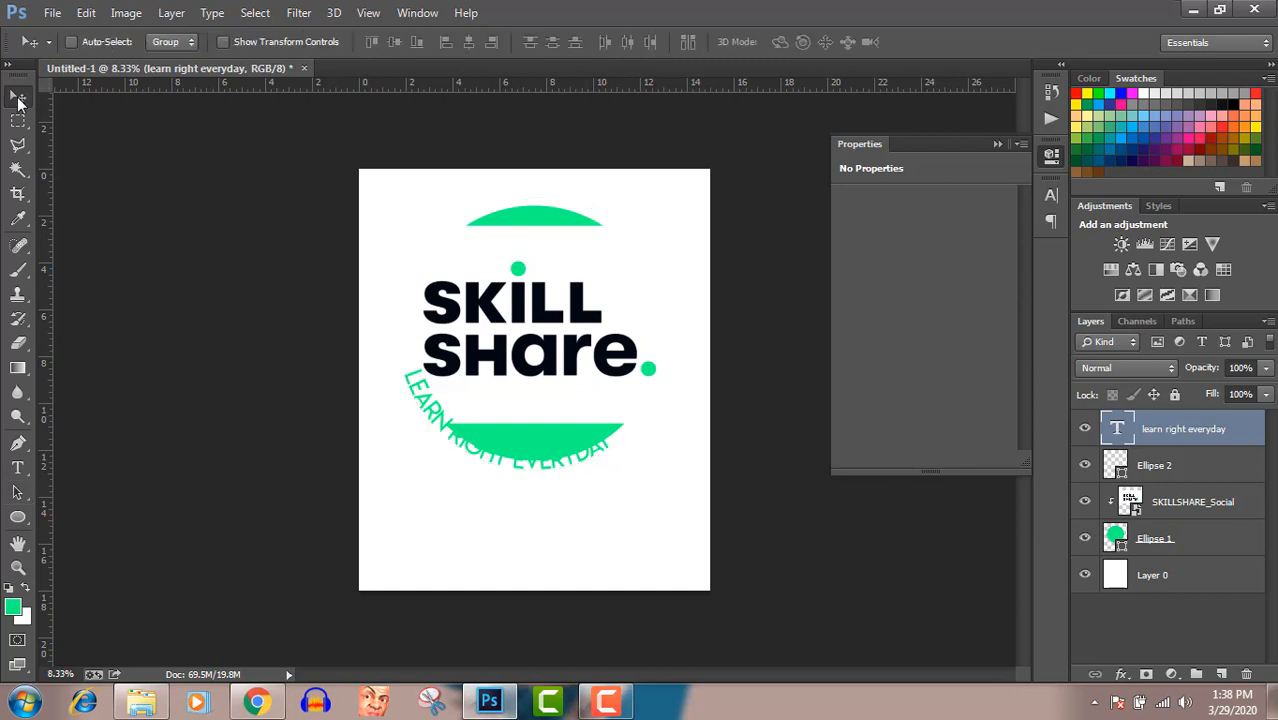
left_click_drag(500, 286, 498, 313)
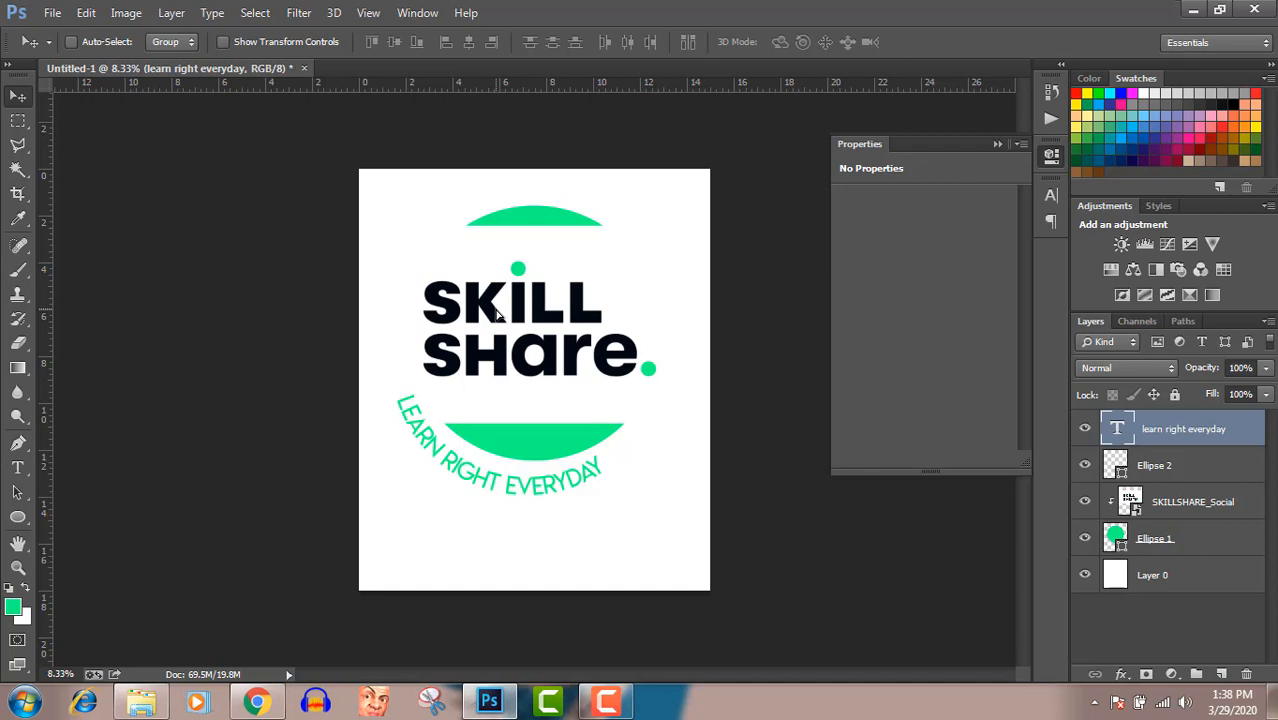
key("Left")
key("Left")
key("Left")
key("Left")
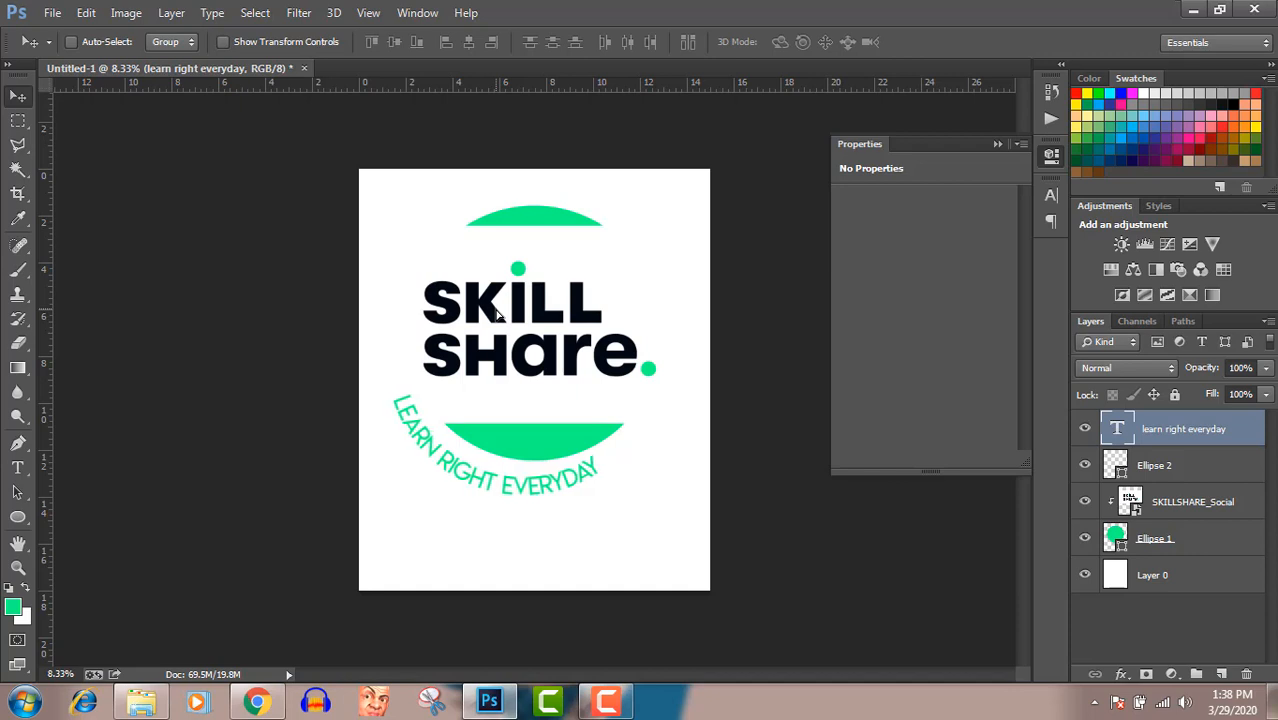
key("Right")
key("Right")
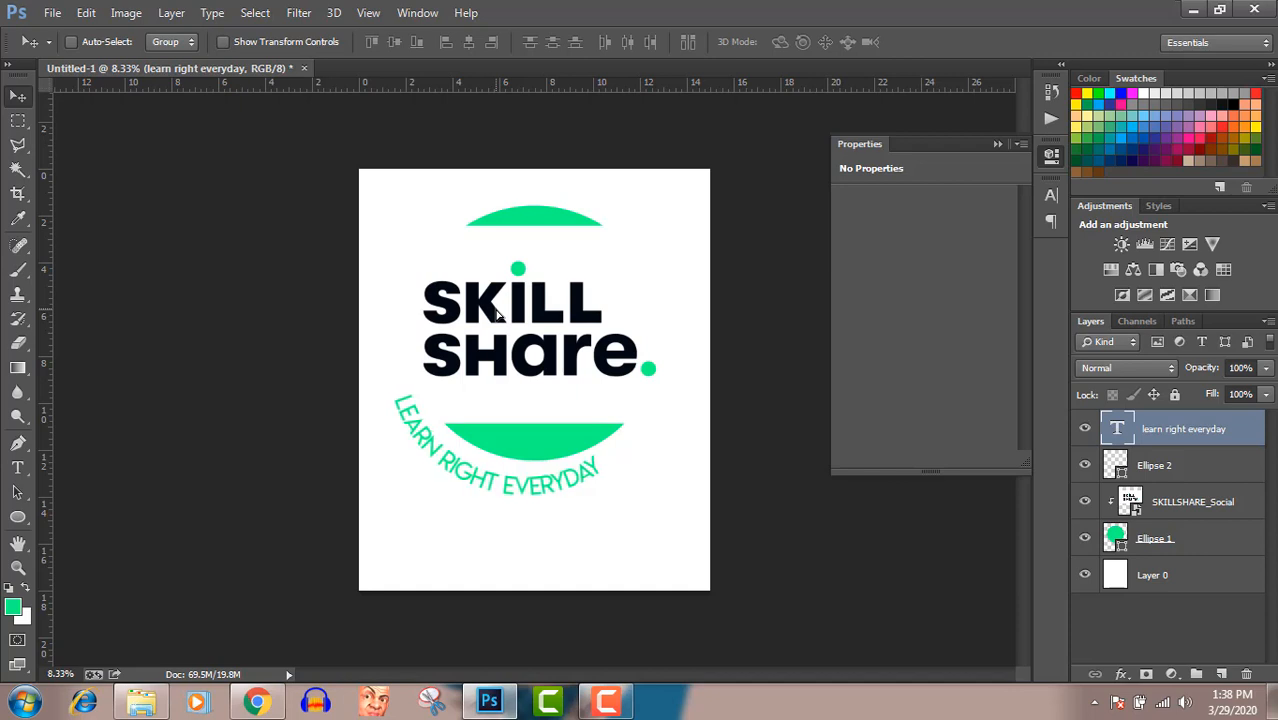
key("Right")
key("Up")
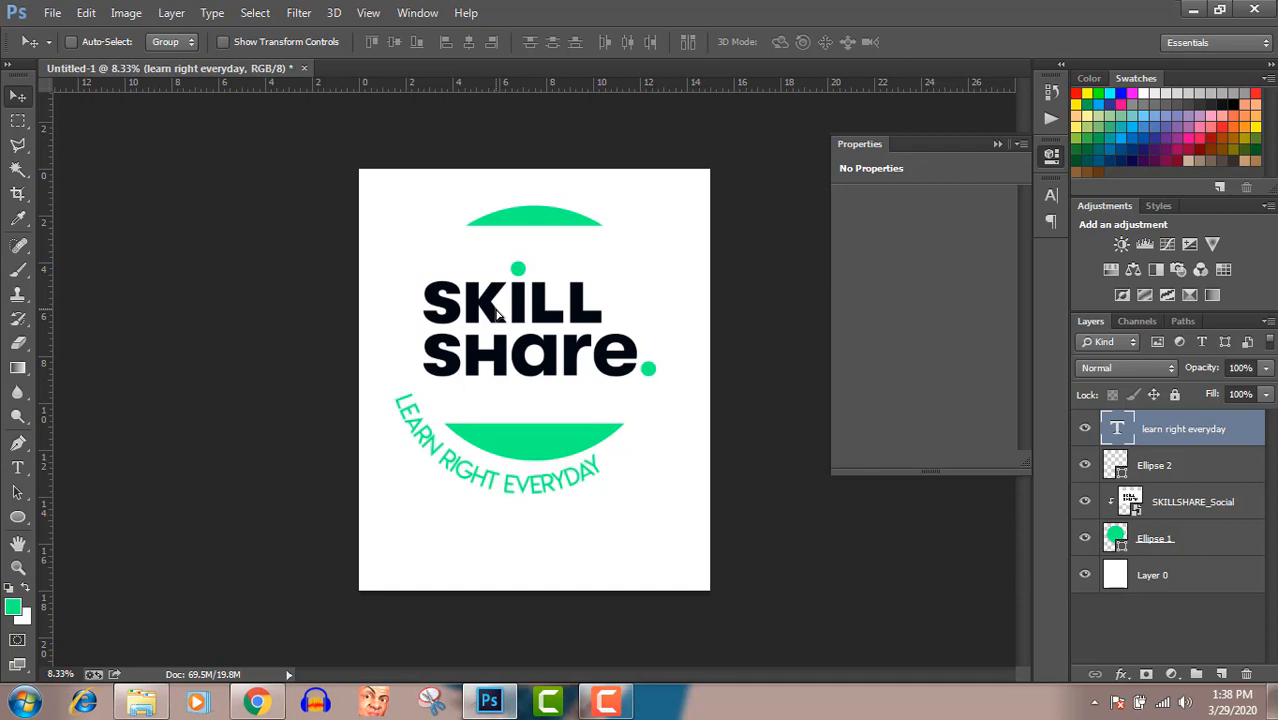
key("Right")
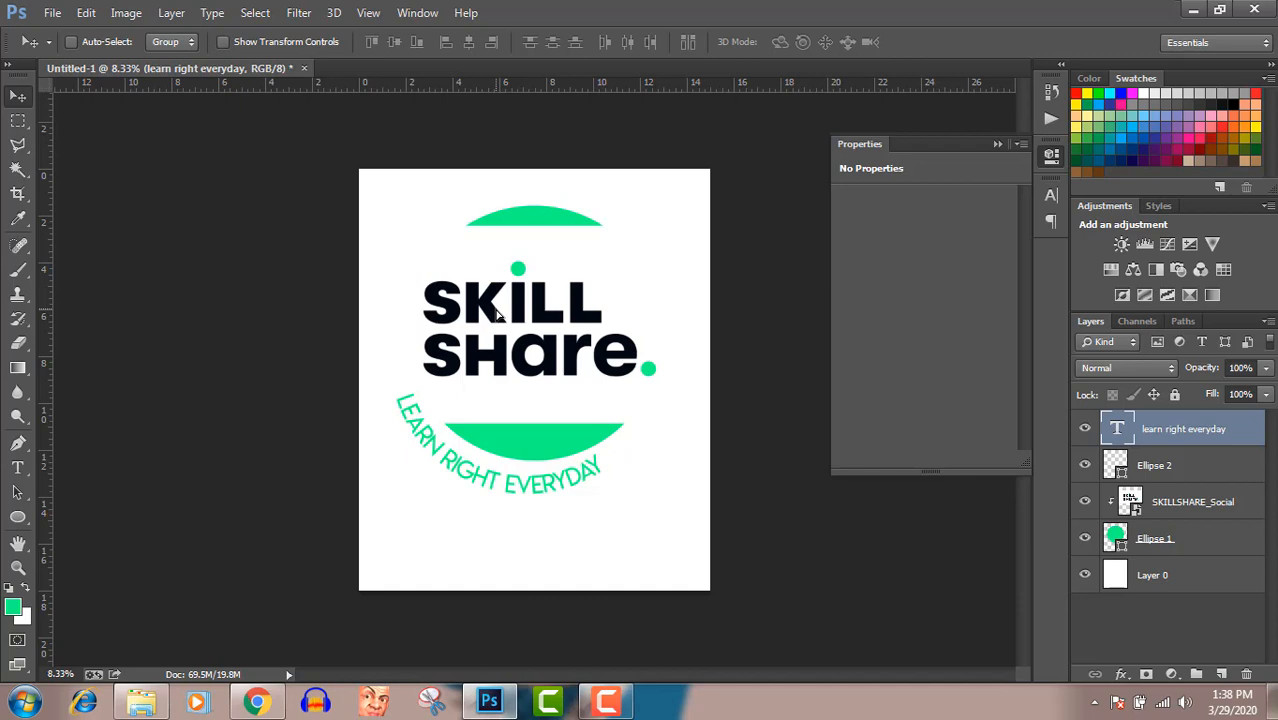
Add a Stroke effect to the learn right everyday layer, colored with the dark 010914 sampled from the logo lettering
double_click(1263, 432)
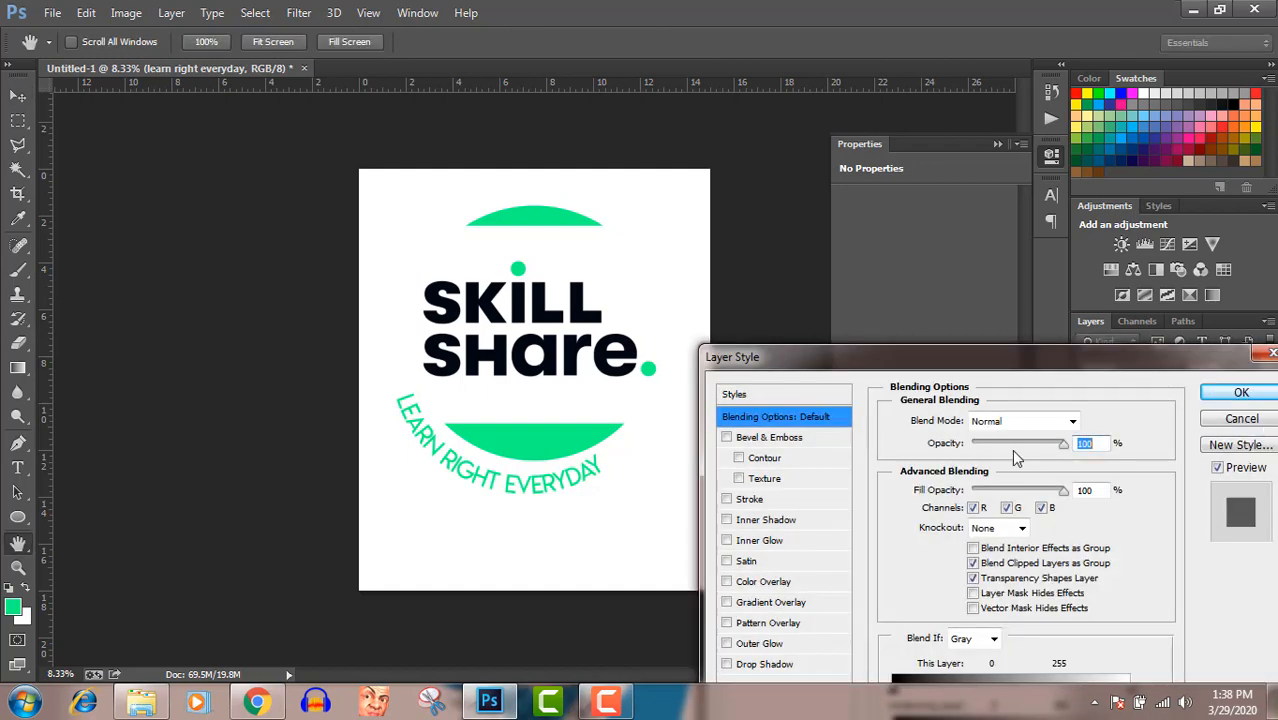
left_click(728, 502)
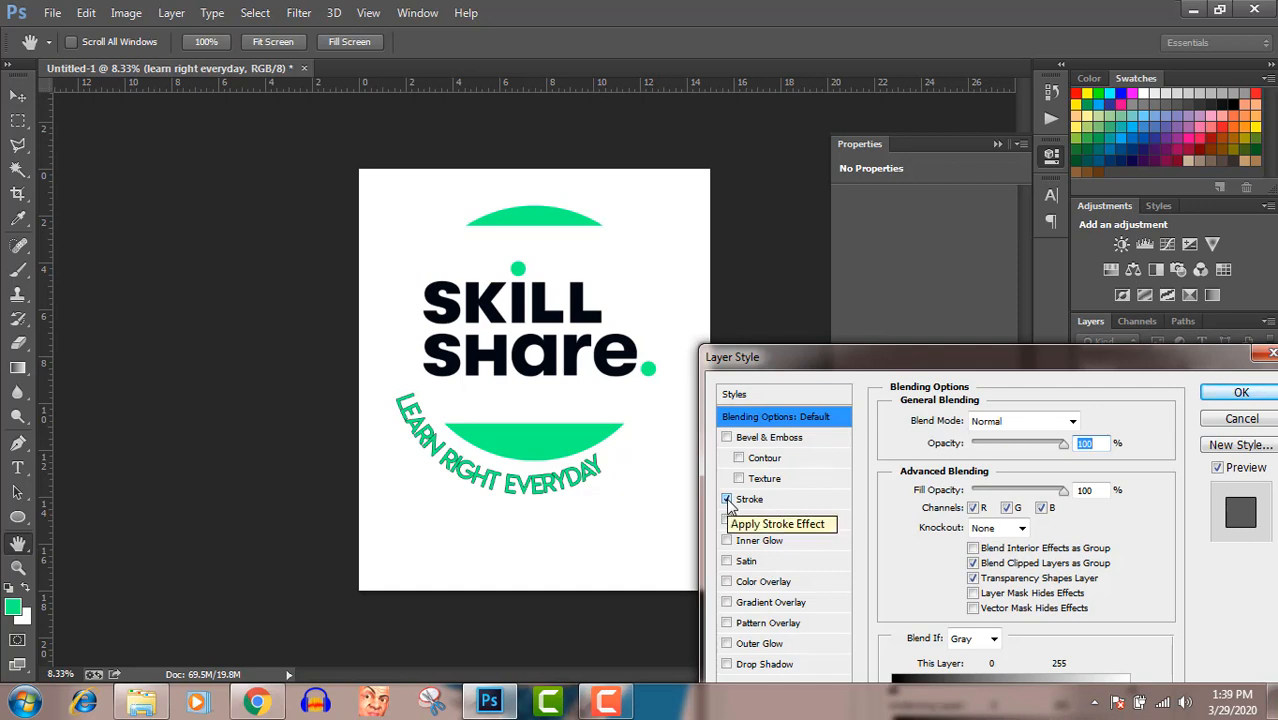
left_click(728, 502)
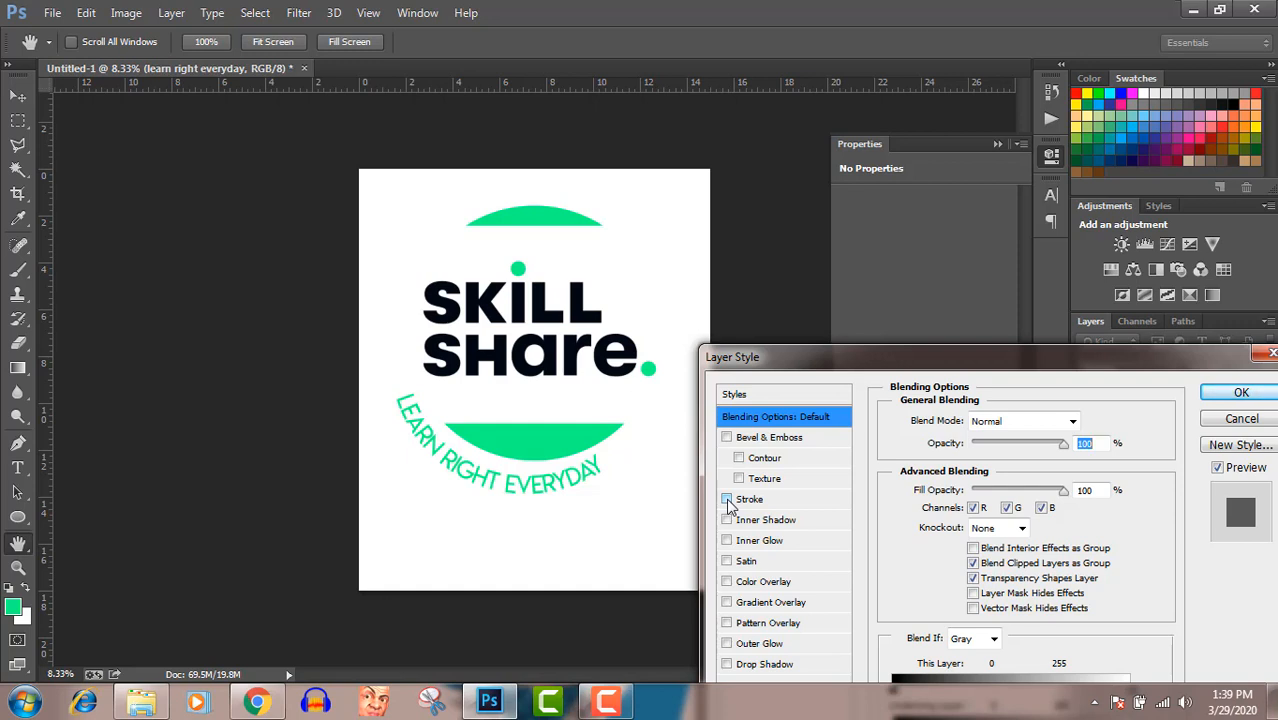
left_click(727, 499)
left_click(750, 504)
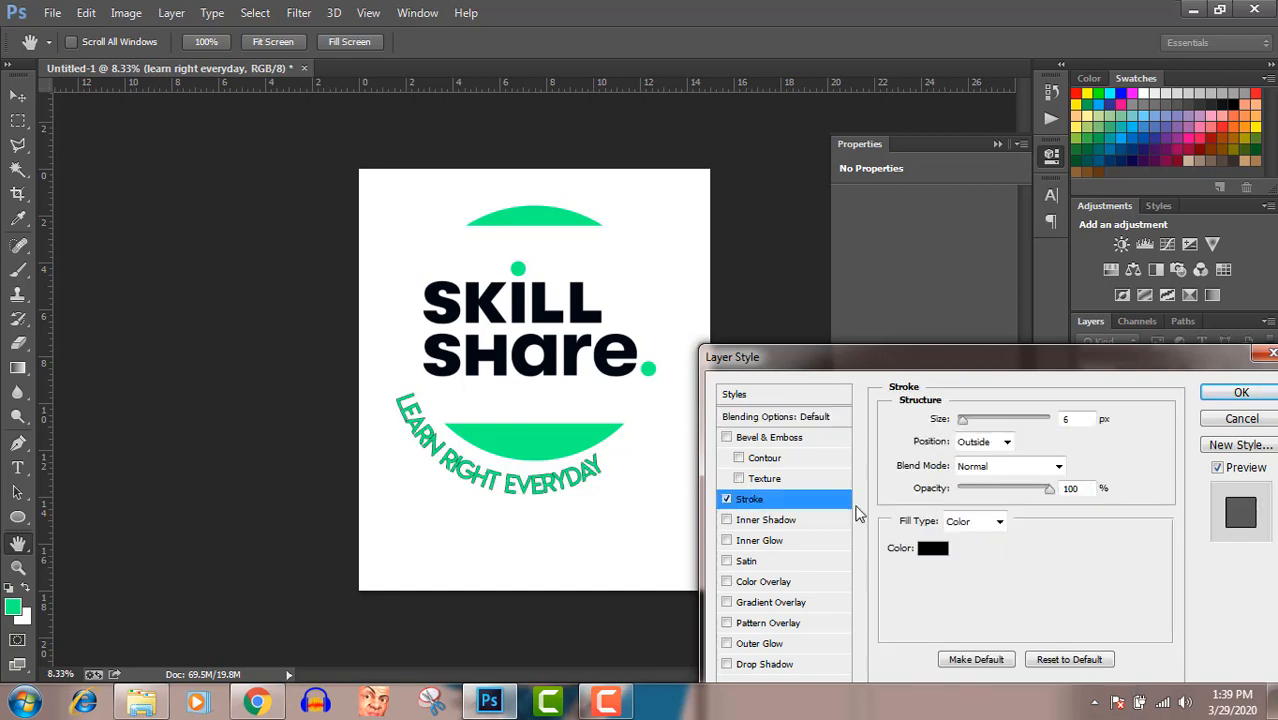
left_click(932, 548)
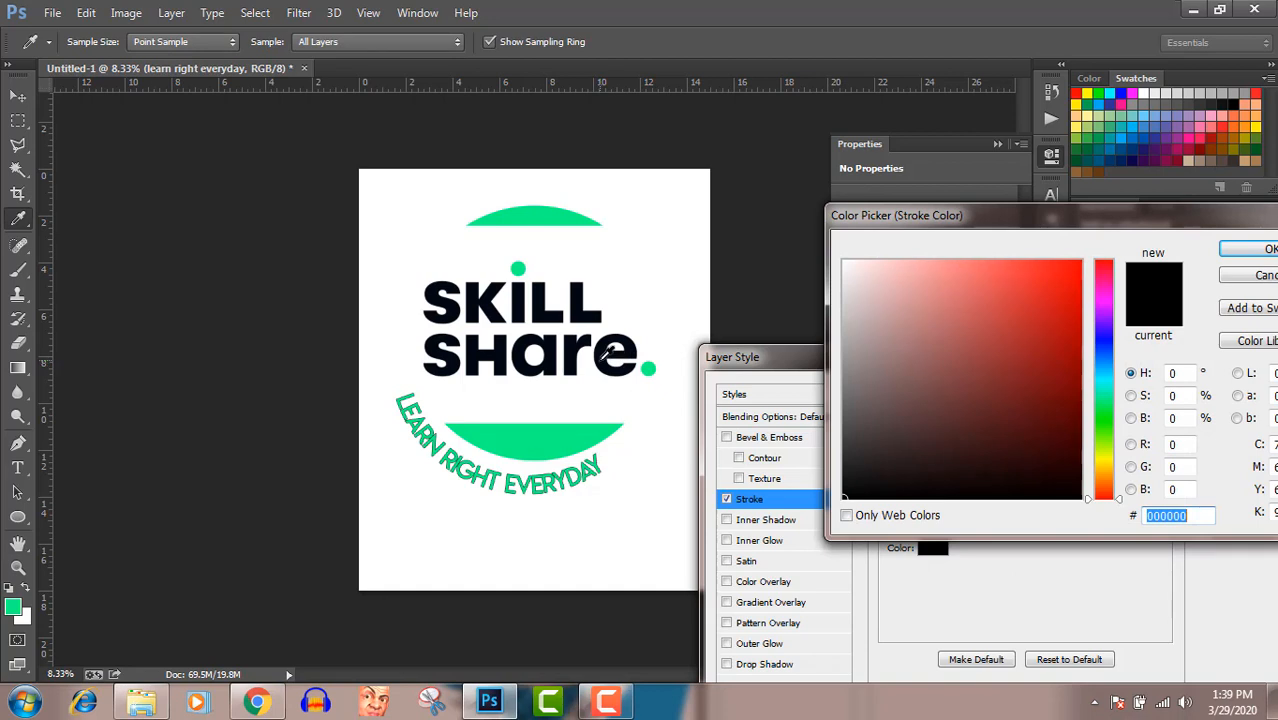
left_click(604, 354)
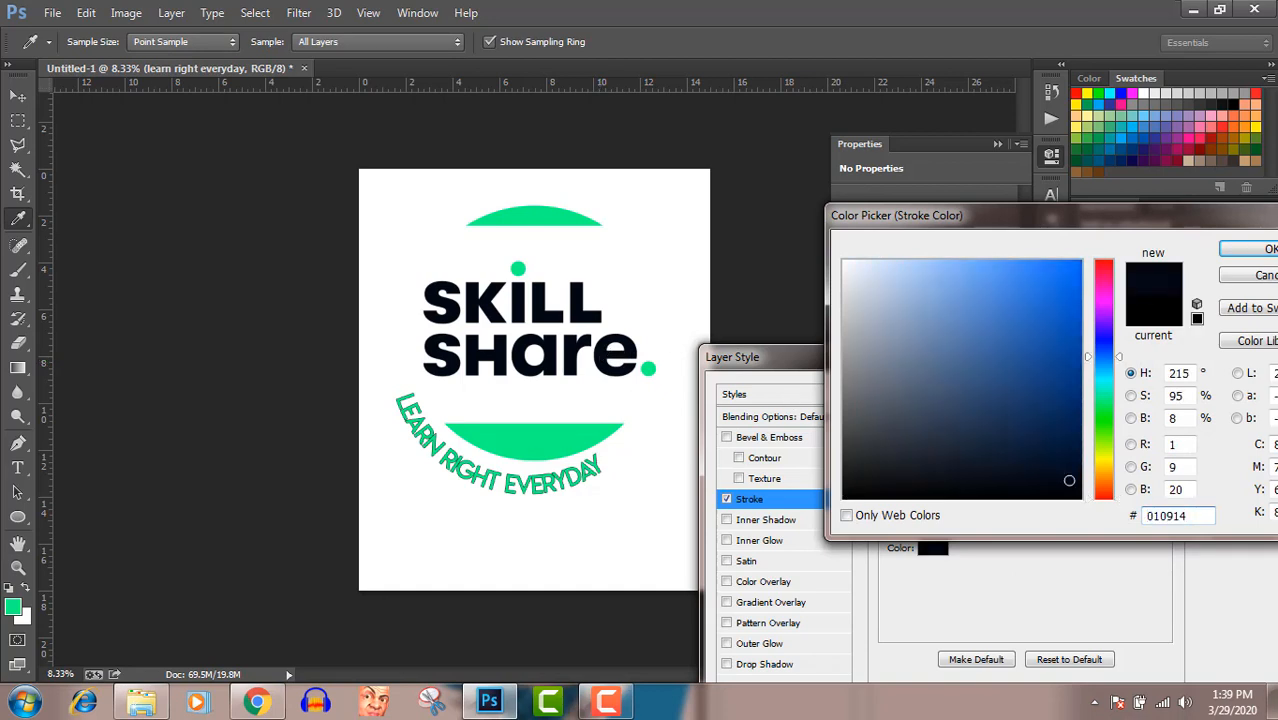
left_click(1266, 252)
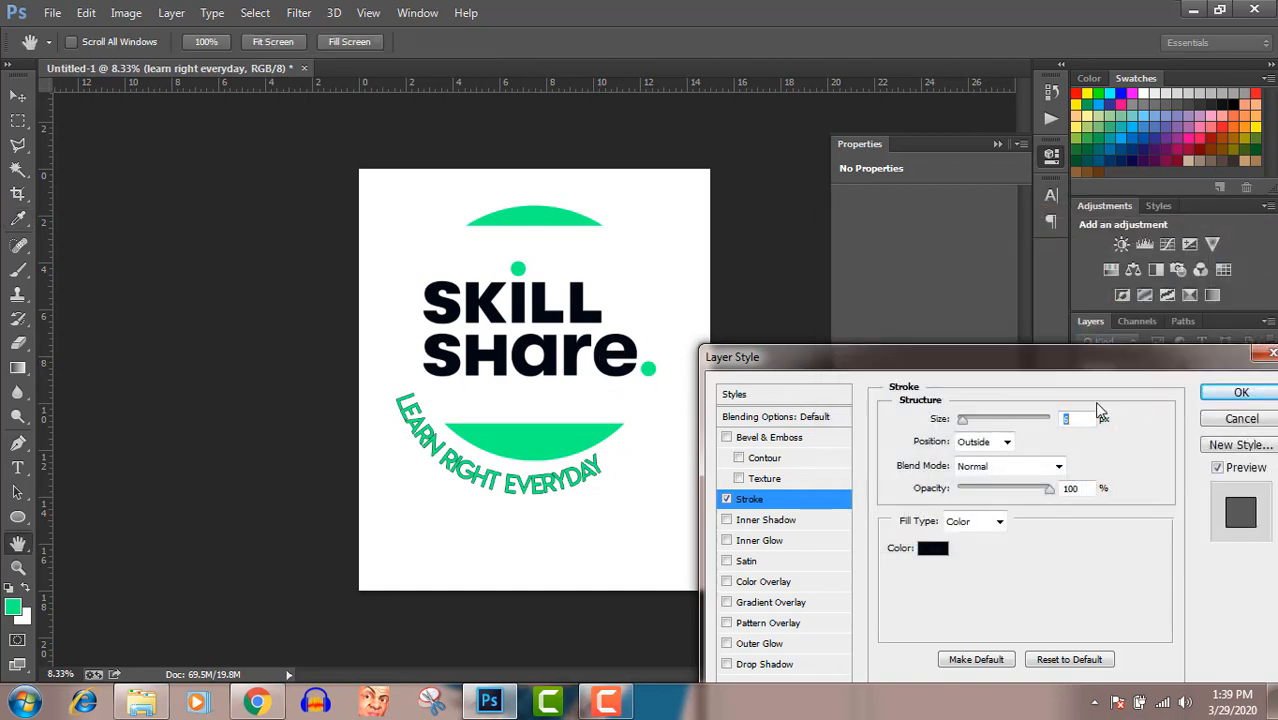
Set the curved text's stroke size to 19 px and apply the layer style
key("Up")
key("Up")
key("Up")
key("Up")
key("Up")
key("Up")
key("Up")
key("Up")
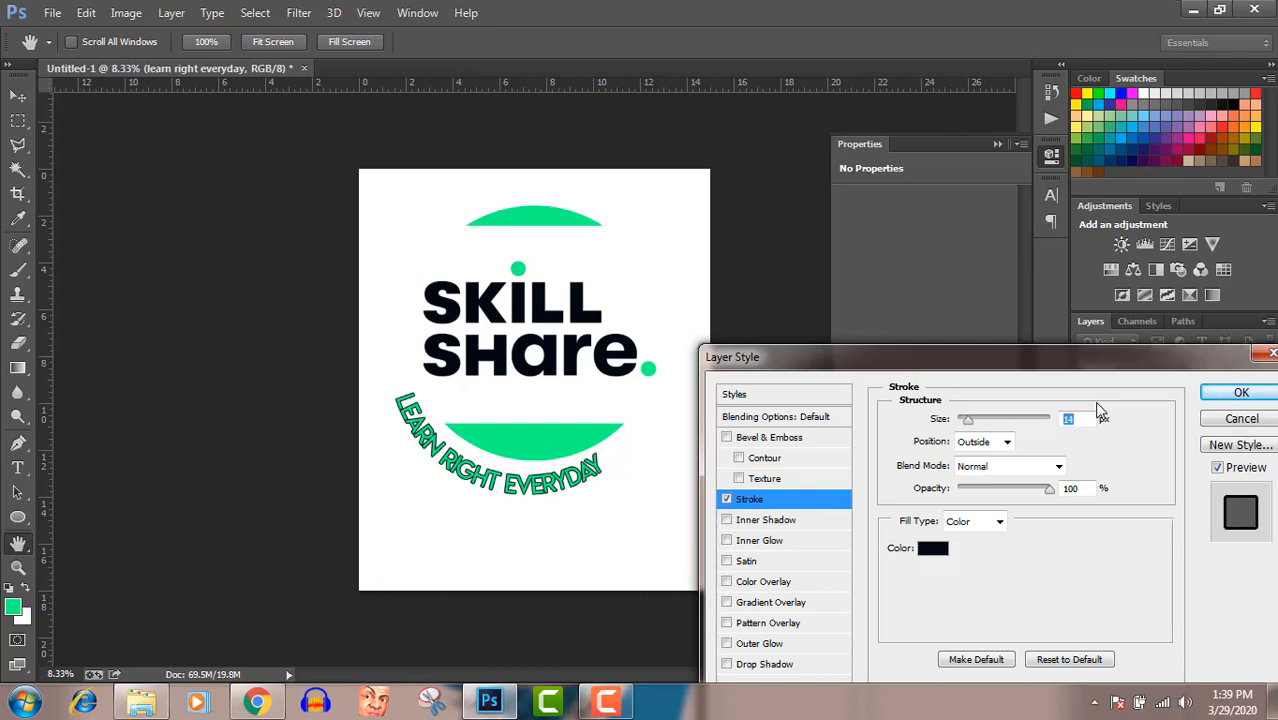
key("Up")
key("Up")
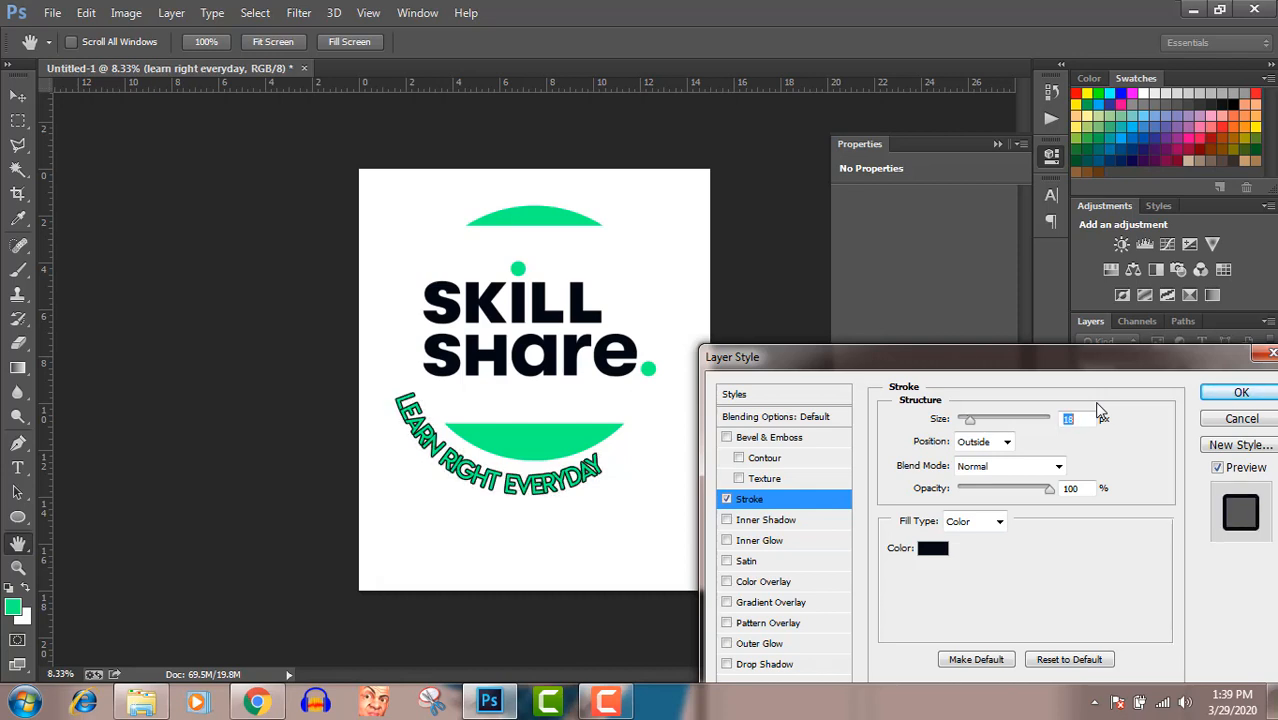
key("Up")
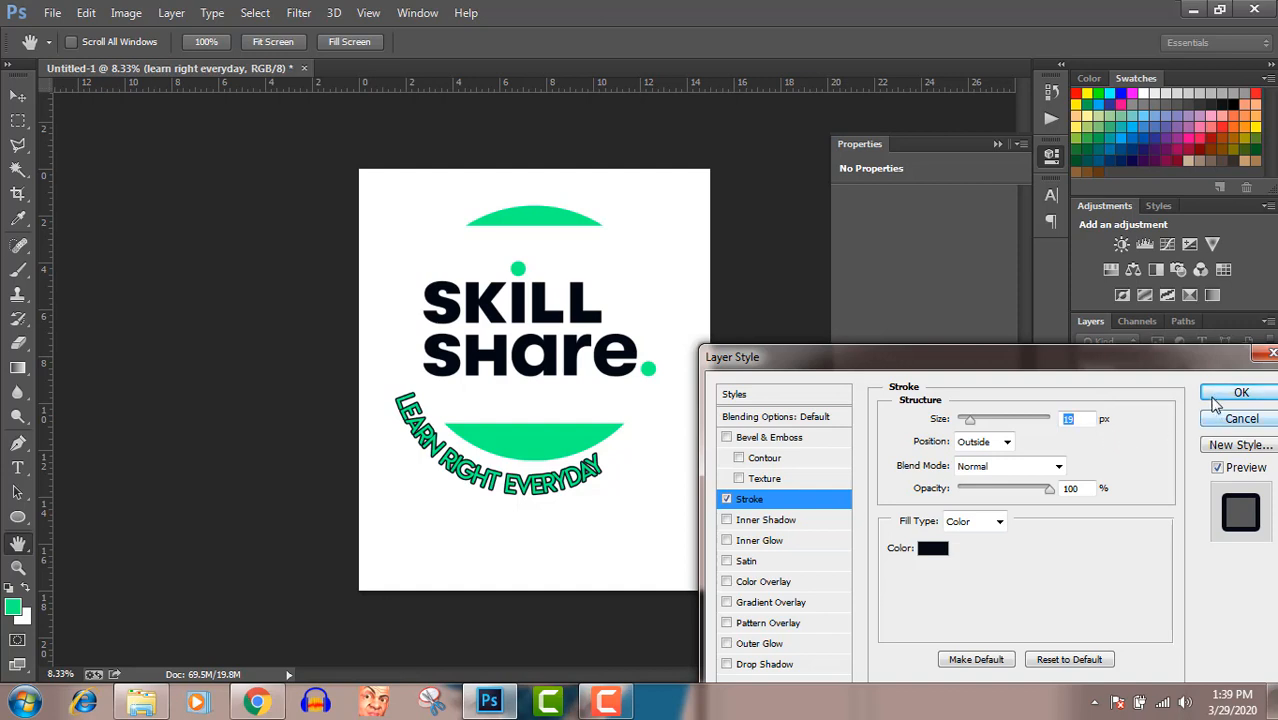
key("Up")
left_click(1238, 393)
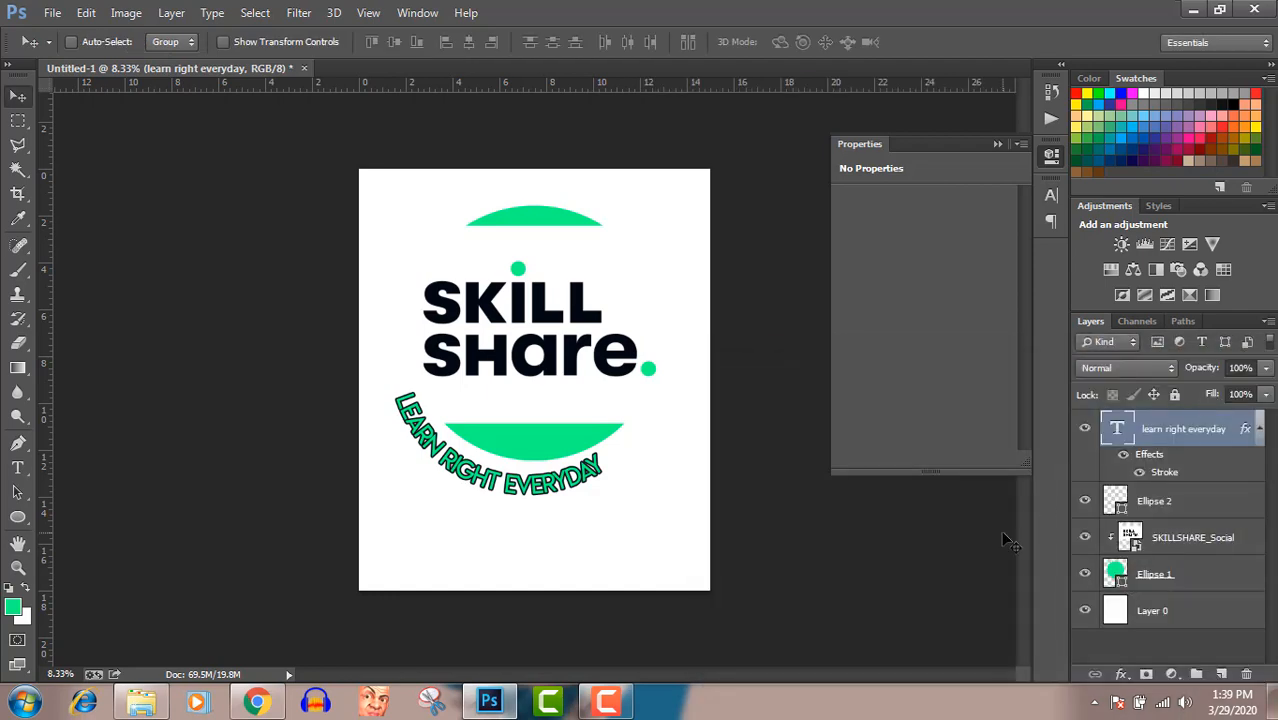
Hide the white Layer 0 background to show the design on transparency
left_click(1085, 611)
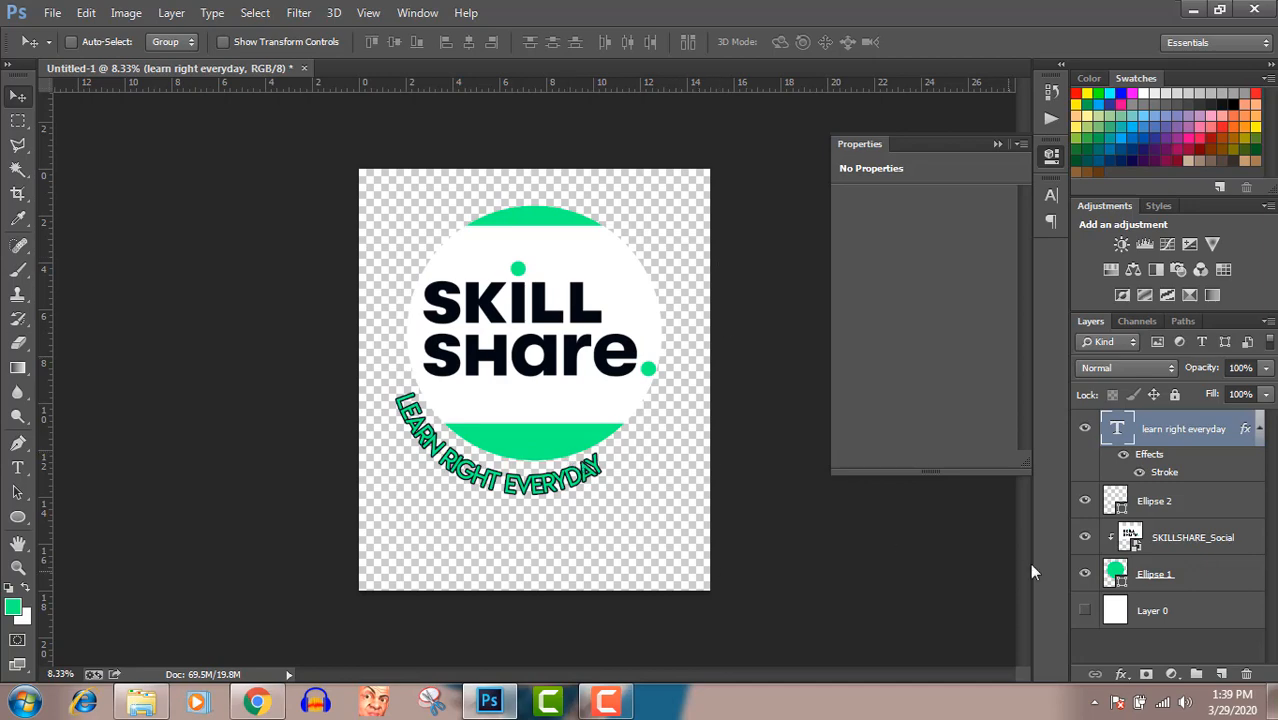
Add a 20 px Stroke effect to the Ellipse 1 layer, colored with the dark 010914 sampled from the logo lettering
double_click(1262, 577)
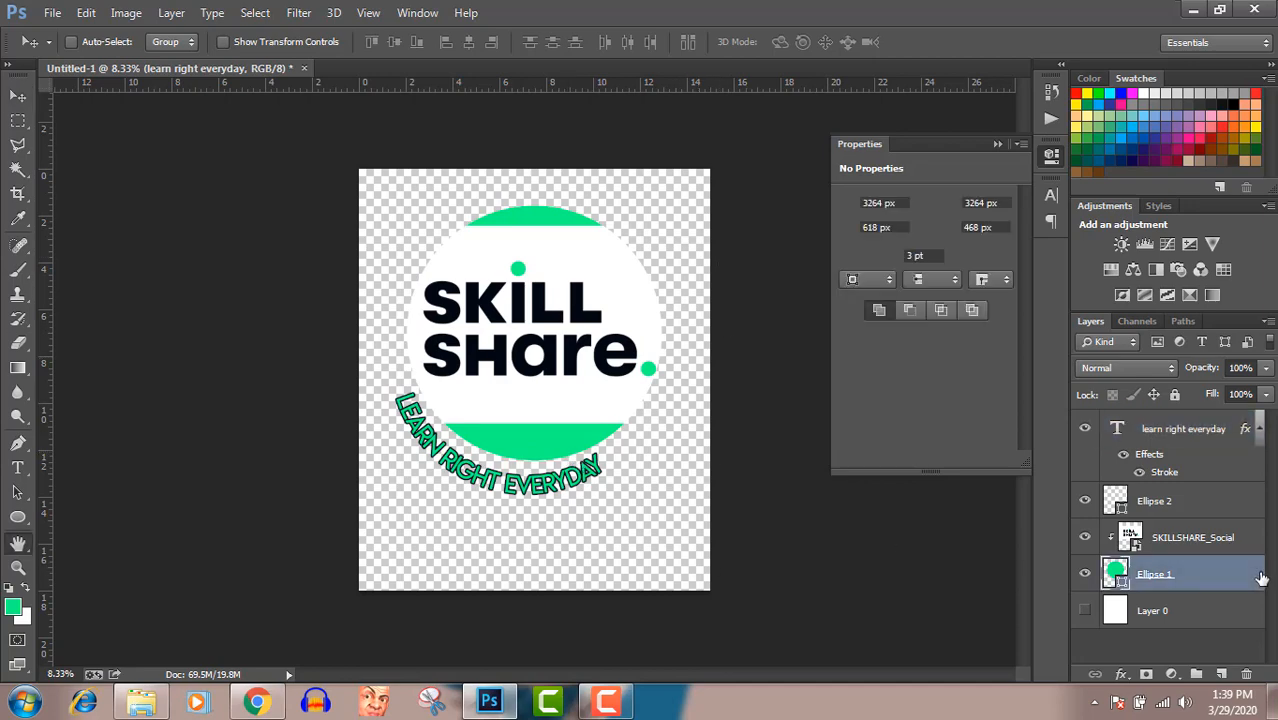
left_click(754, 500)
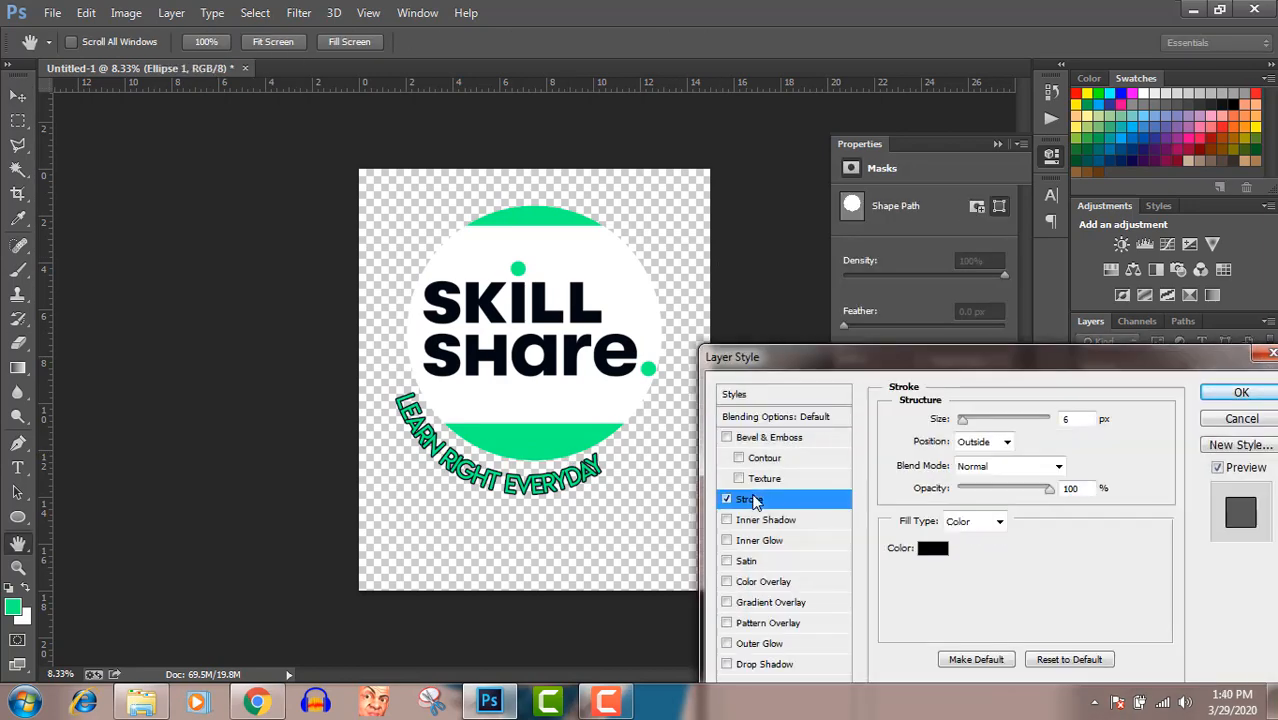
left_click(933, 550)
left_click(603, 352)
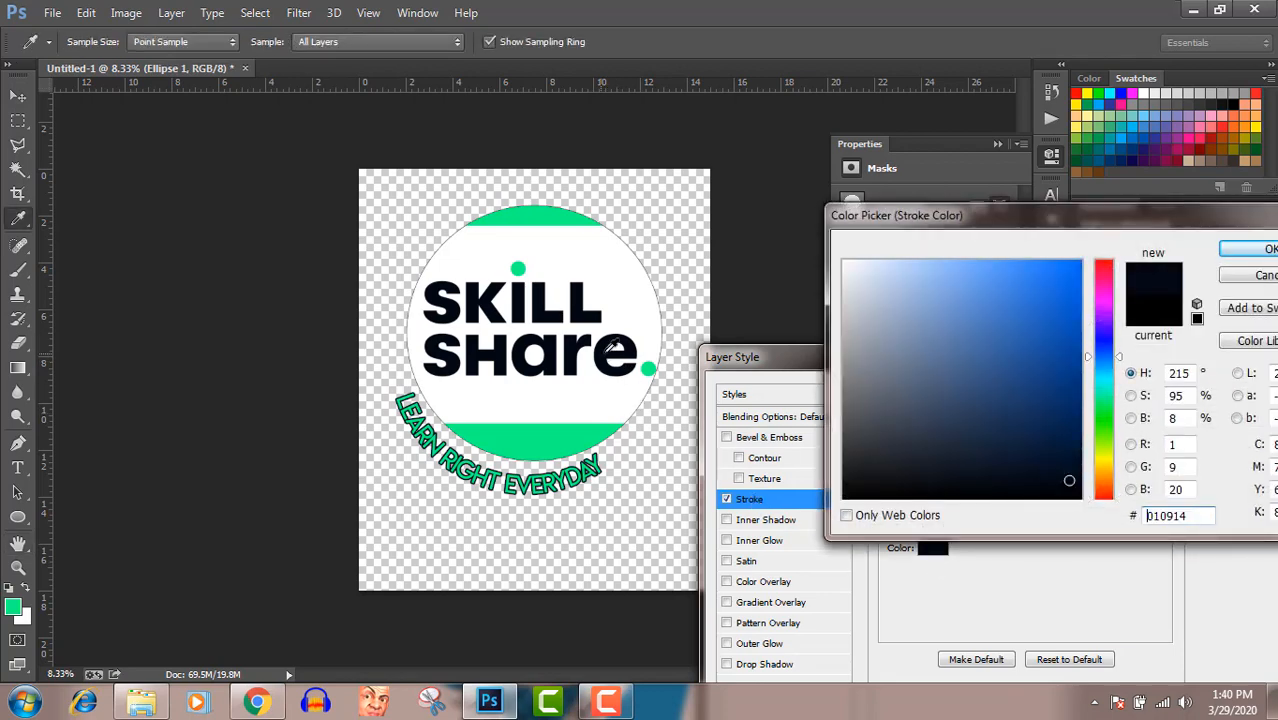
left_click(1232, 252)
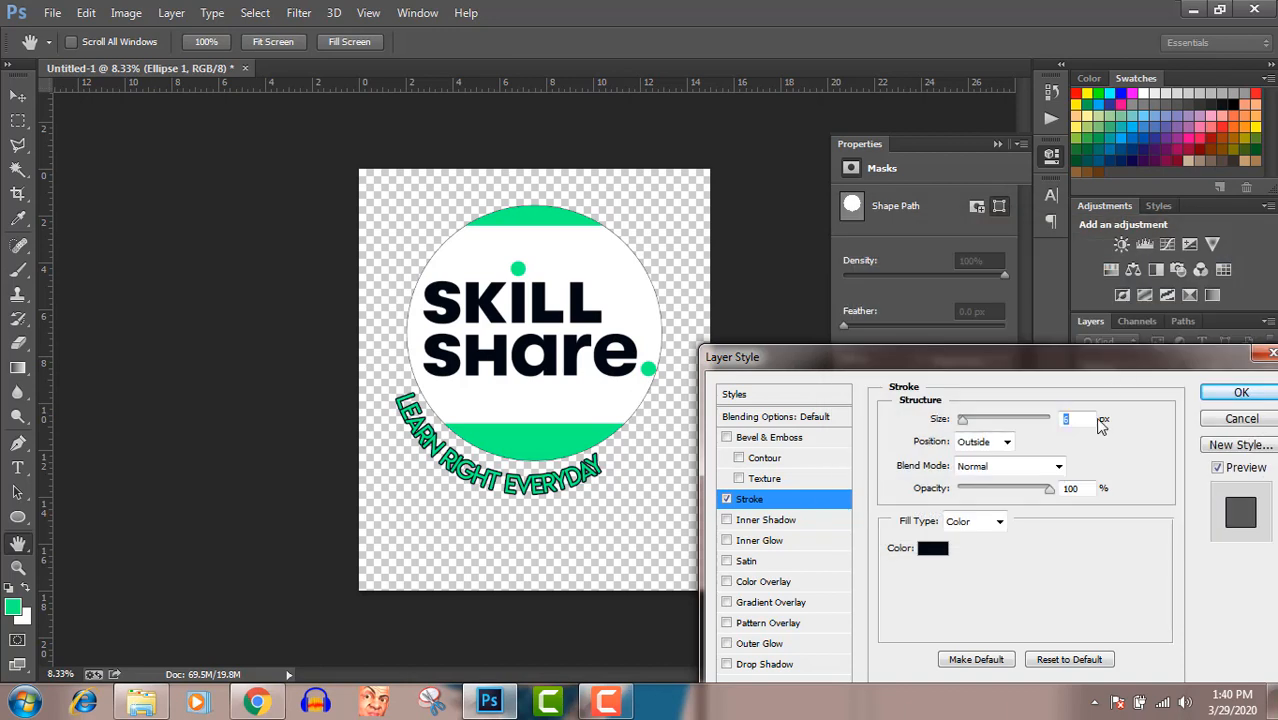
type("20")
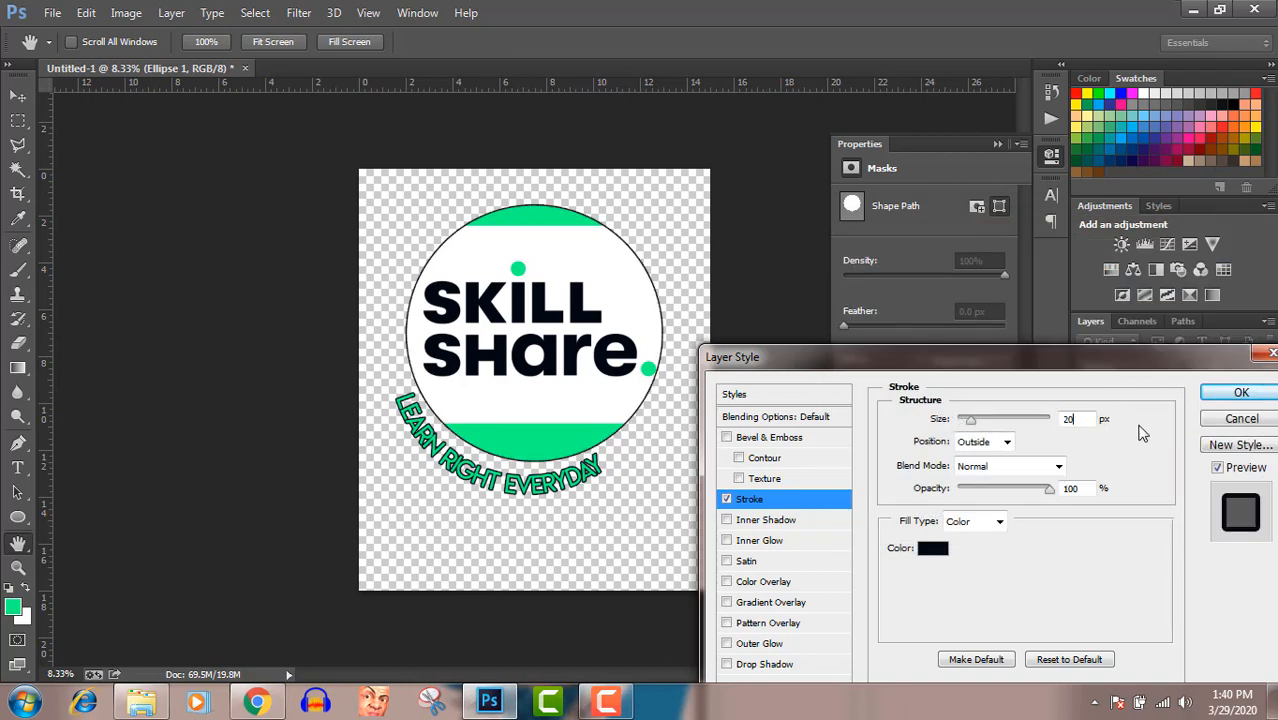
left_click(1238, 393)
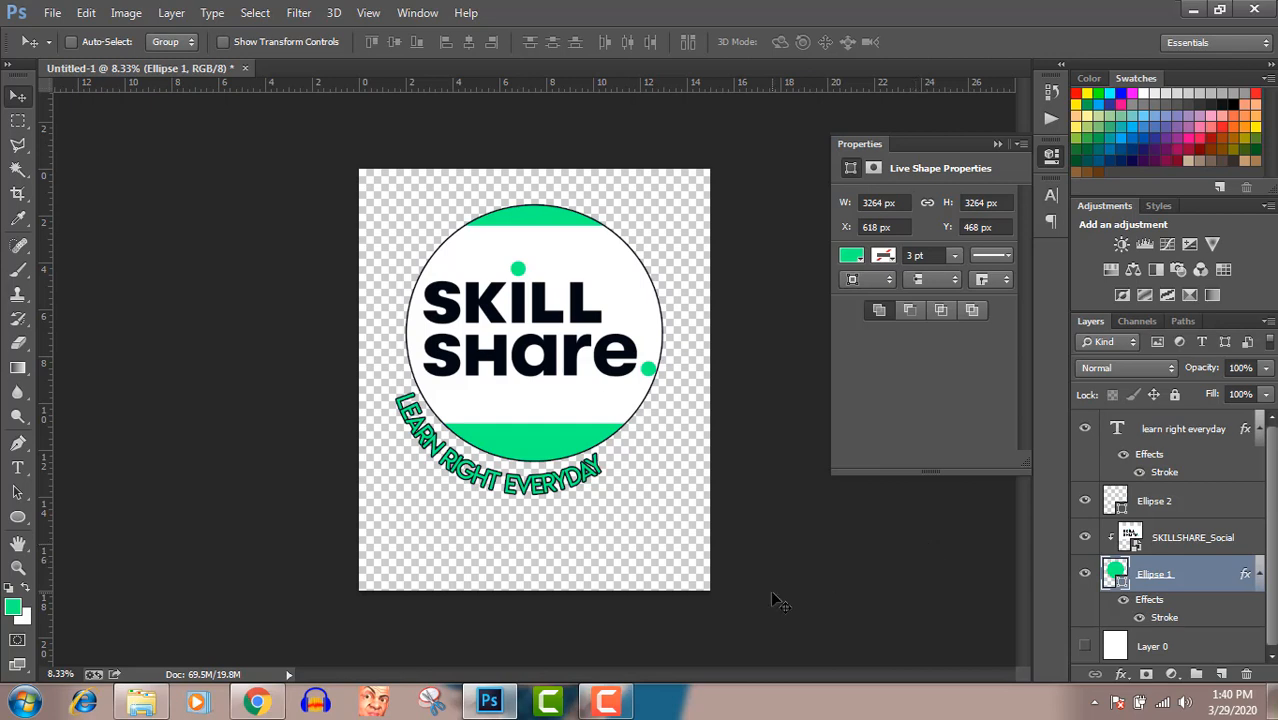
left_click(612, 703)
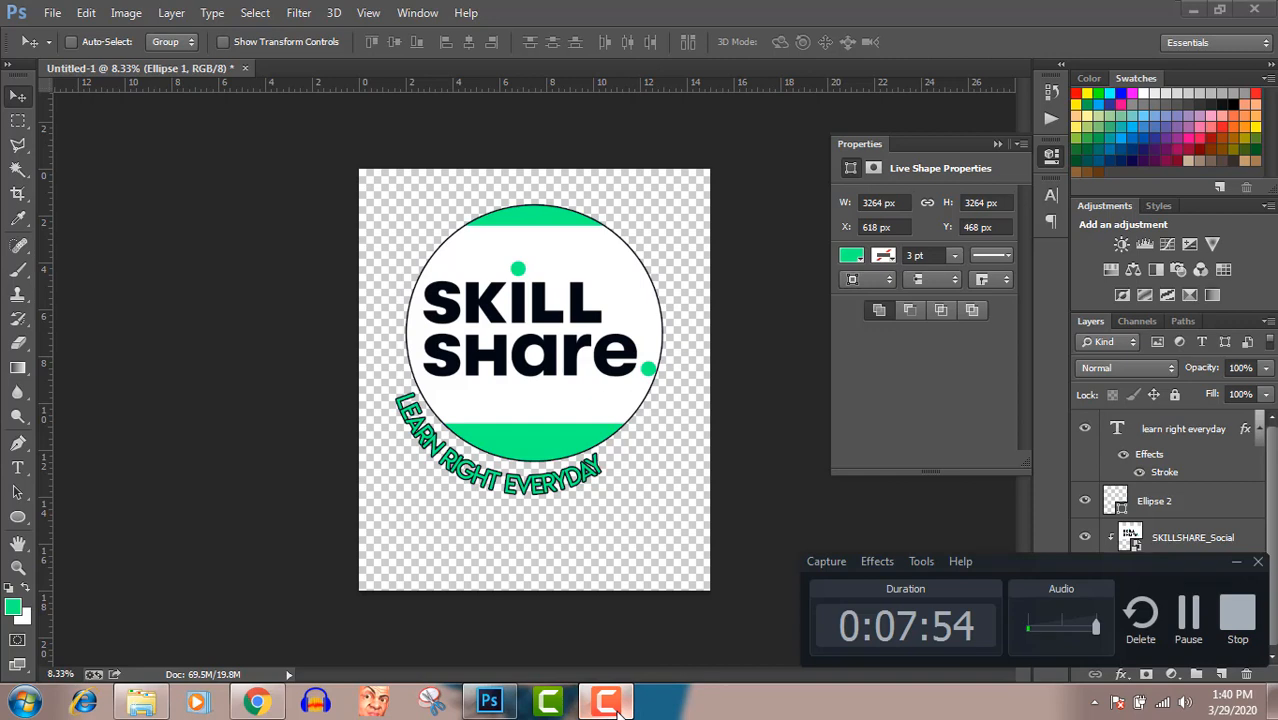
left_click(617, 703)
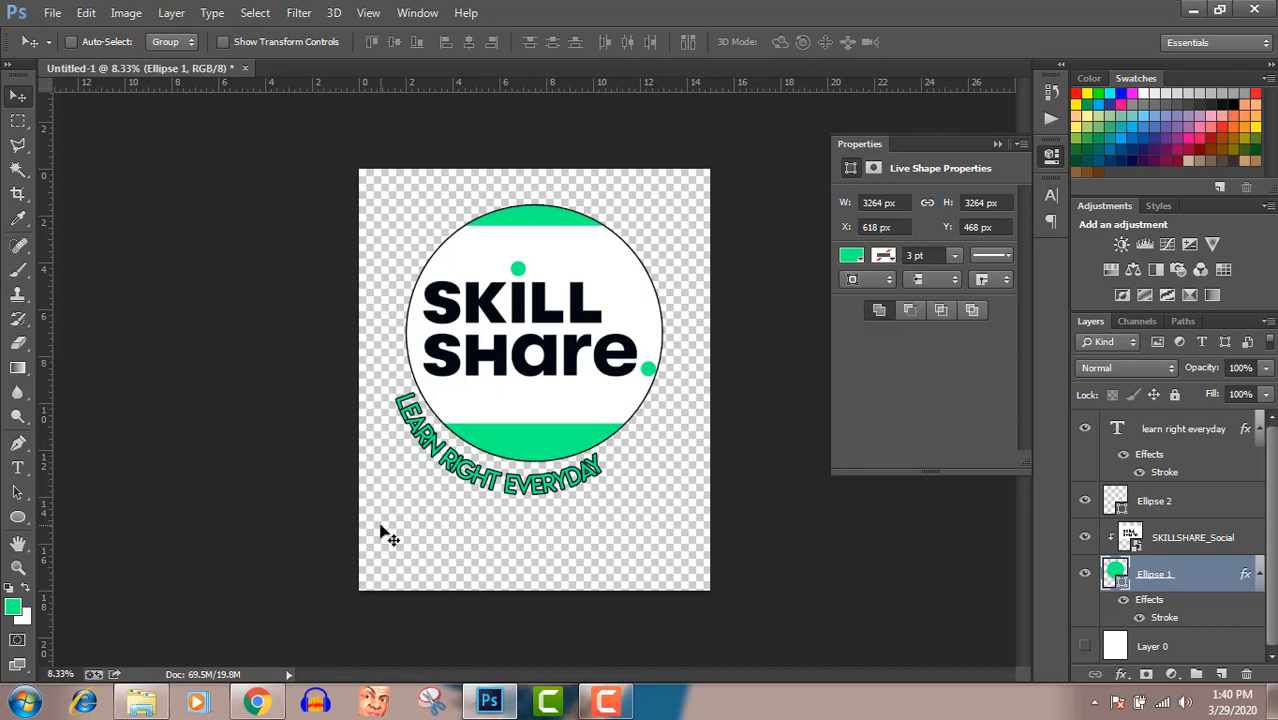
Start saving a copy of the design in the Pictures library under the existing file name ski shirt.png
left_click(52, 13)
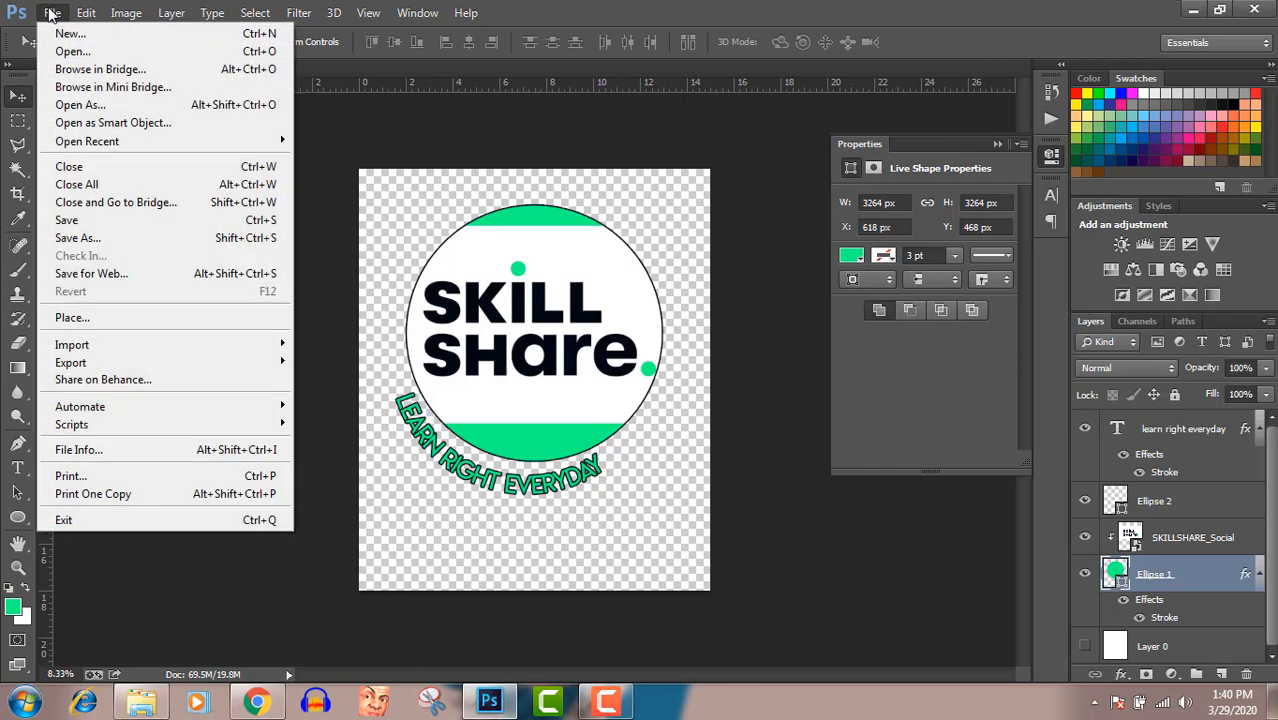
left_click(88, 240)
left_click(87, 264)
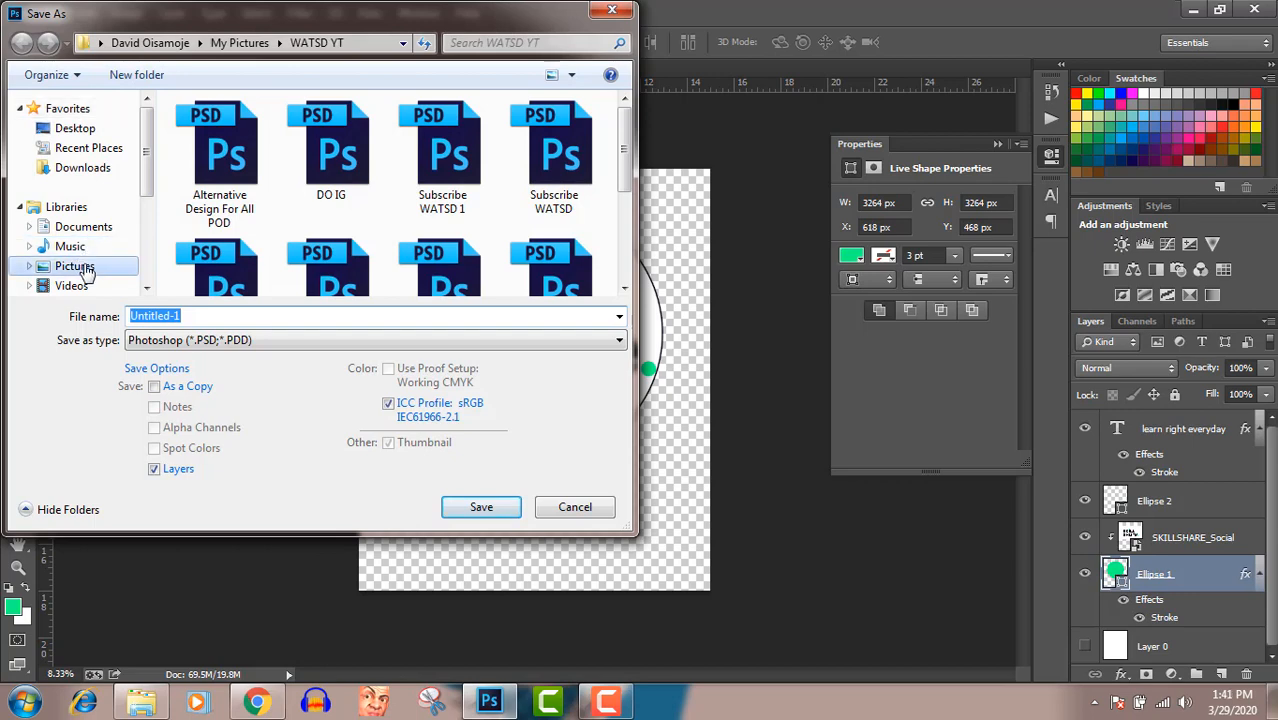
left_click(169, 317)
type("sk")
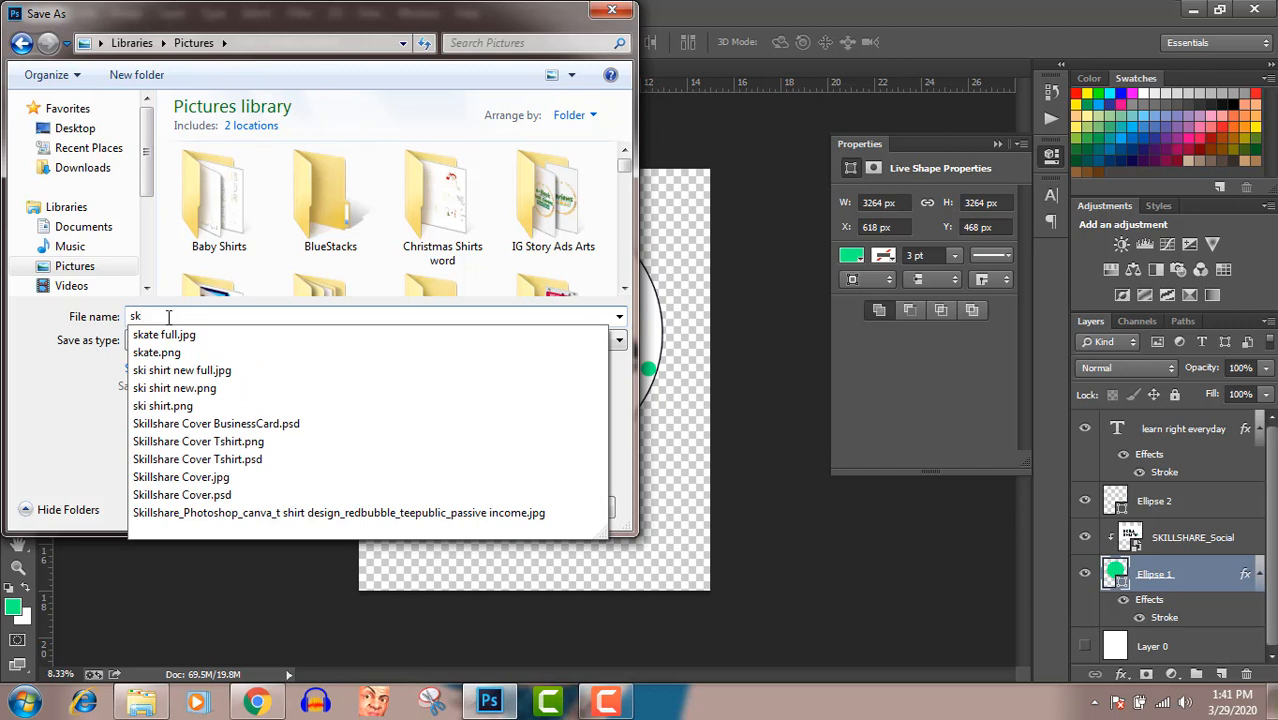
left_click(166, 407)
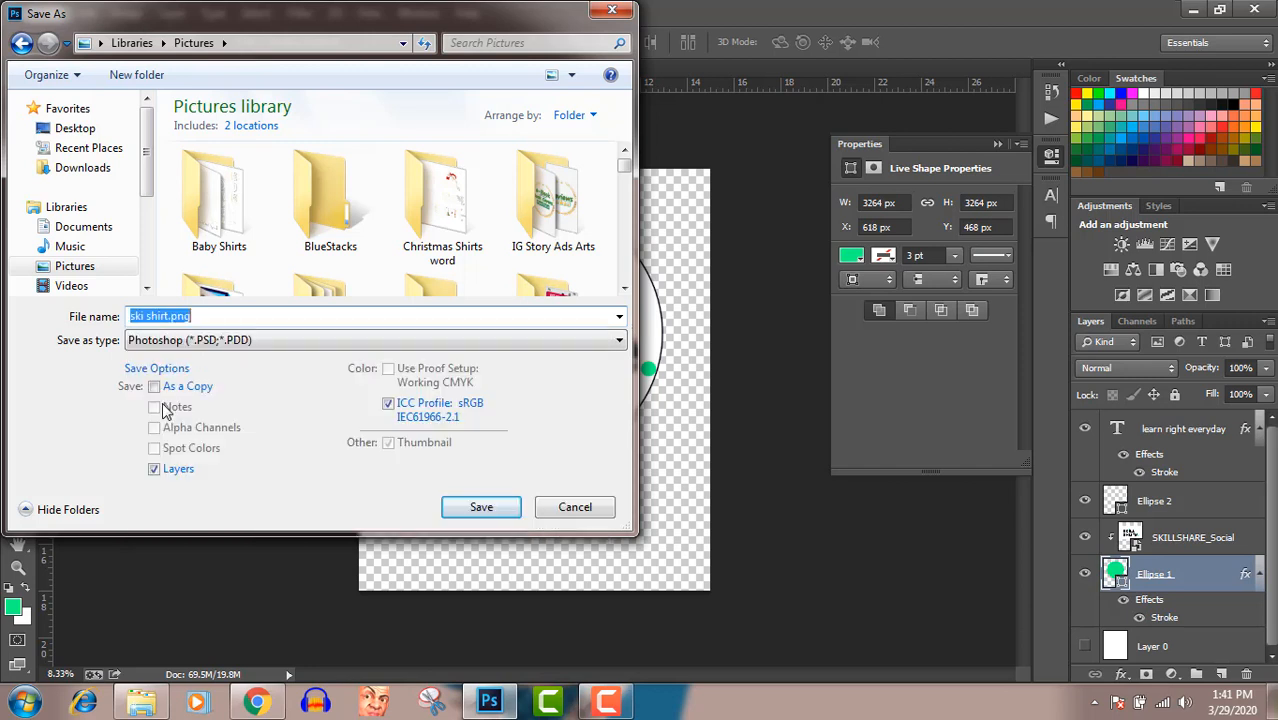
Save the design in PNG format, replacing the existing file, with Smallest / Slow compression and no interlacing
left_click(200, 341)
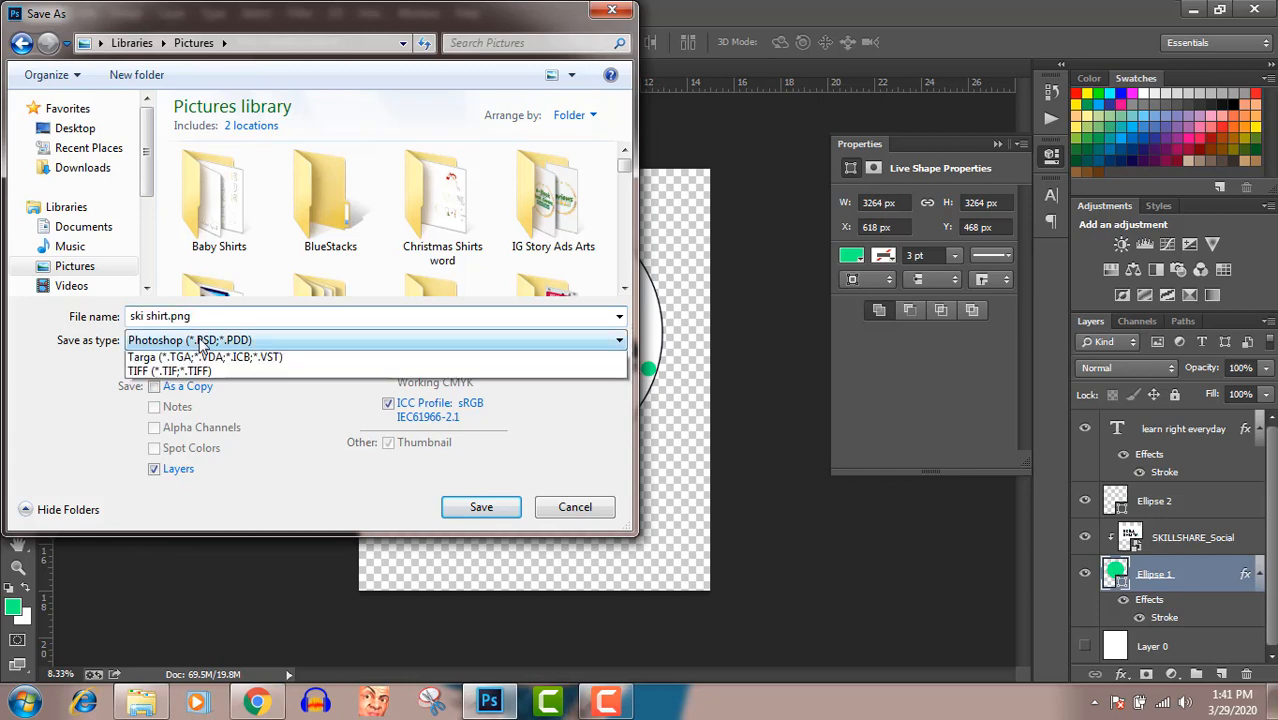
left_click(176, 597)
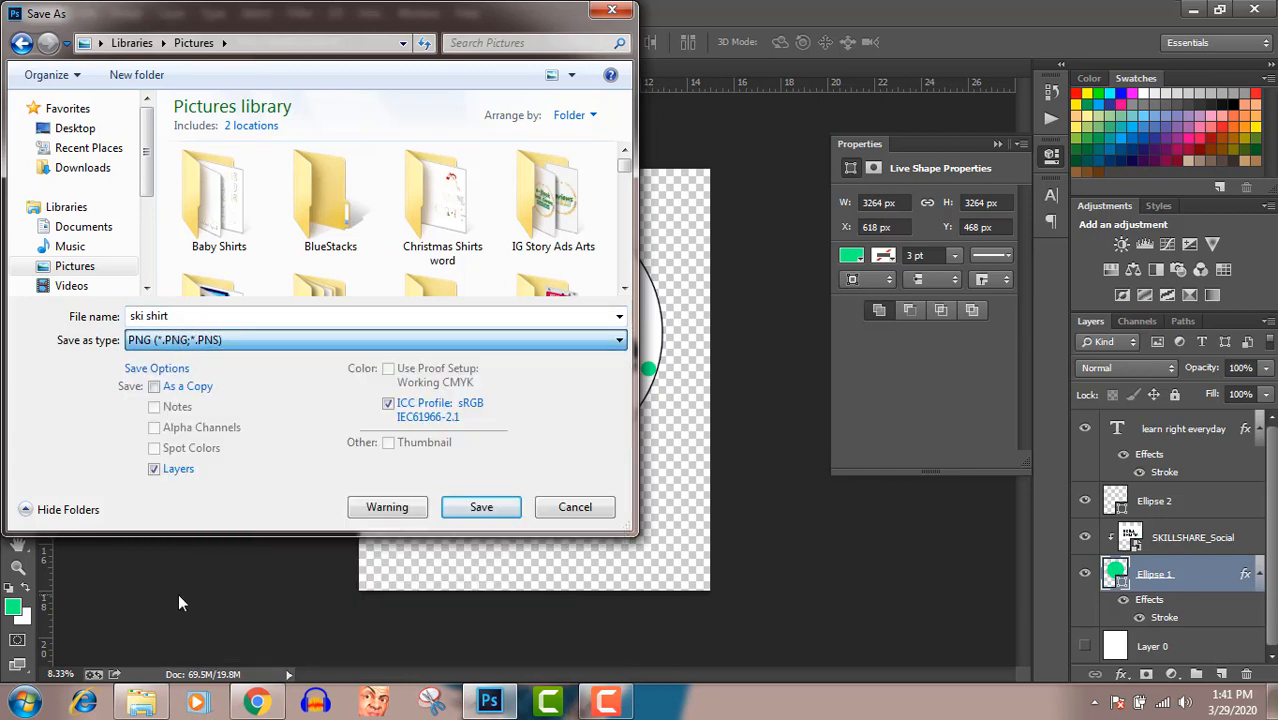
left_click(474, 517)
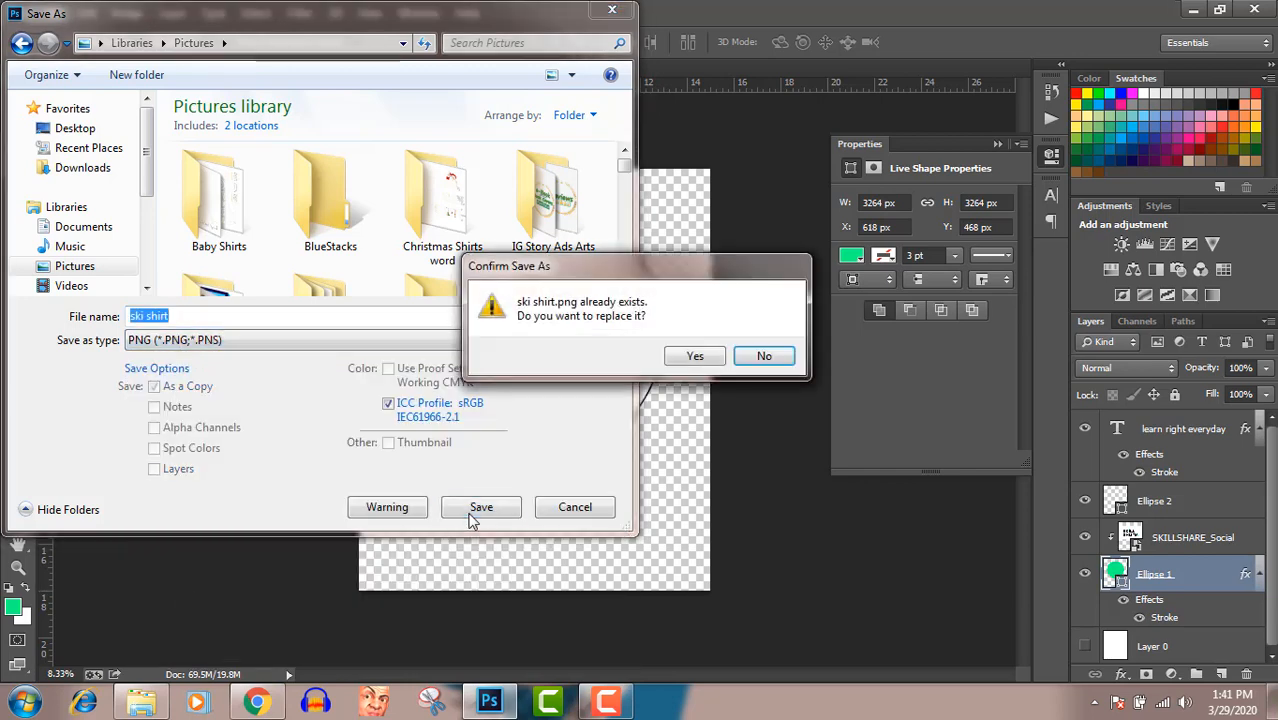
left_click(680, 356)
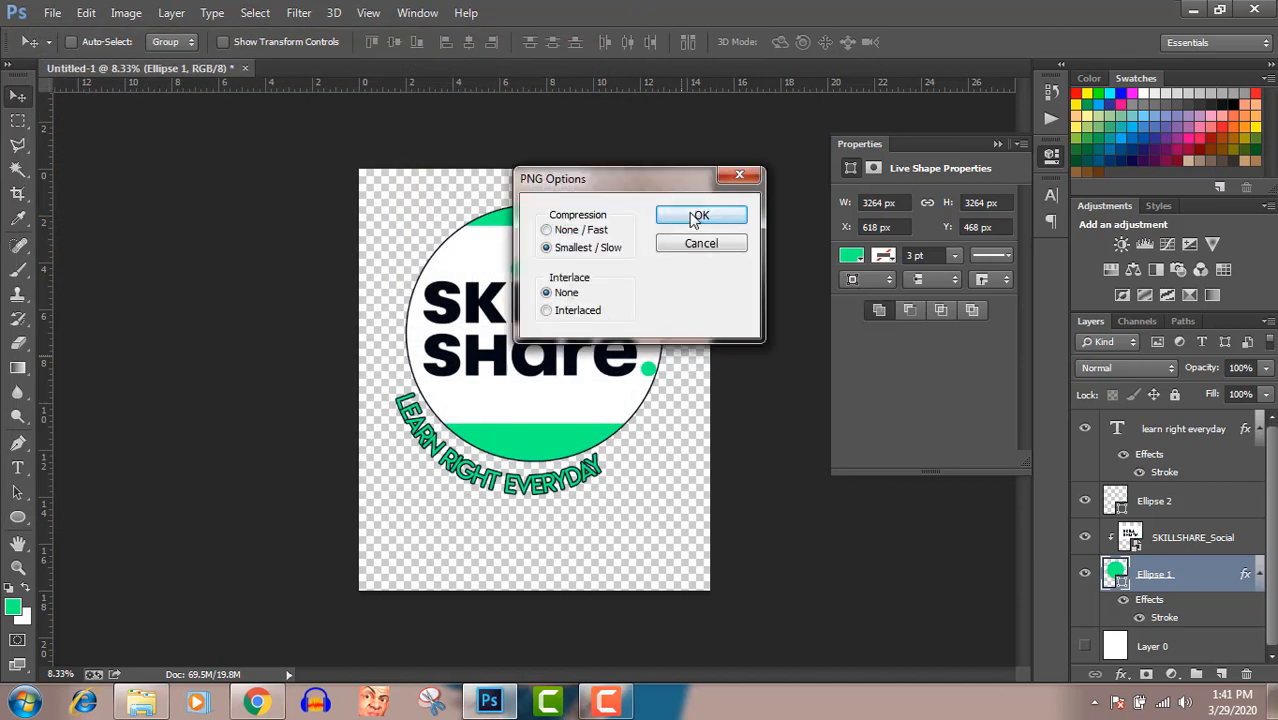
left_click(690, 214)
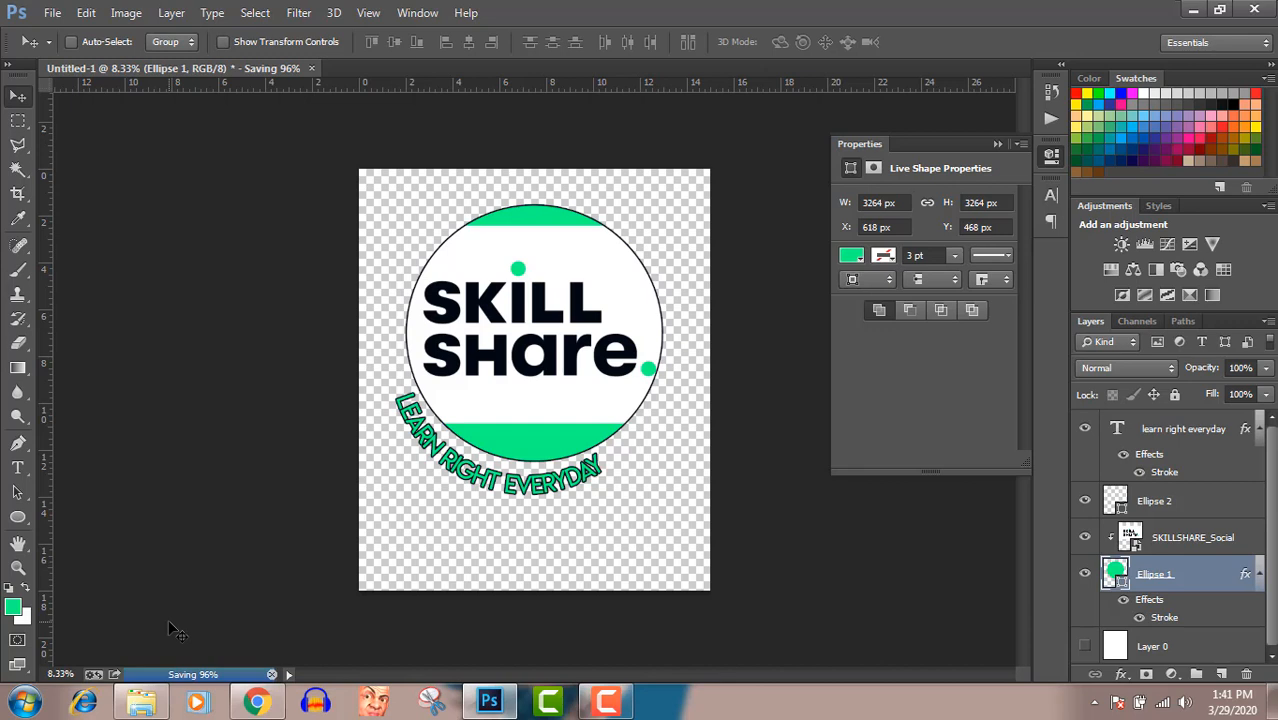
Switch to Windows Explorer, view the ski shirt PNG from the Pictures library, and close the viewer
left_click(141, 702)
left_click(76, 312)
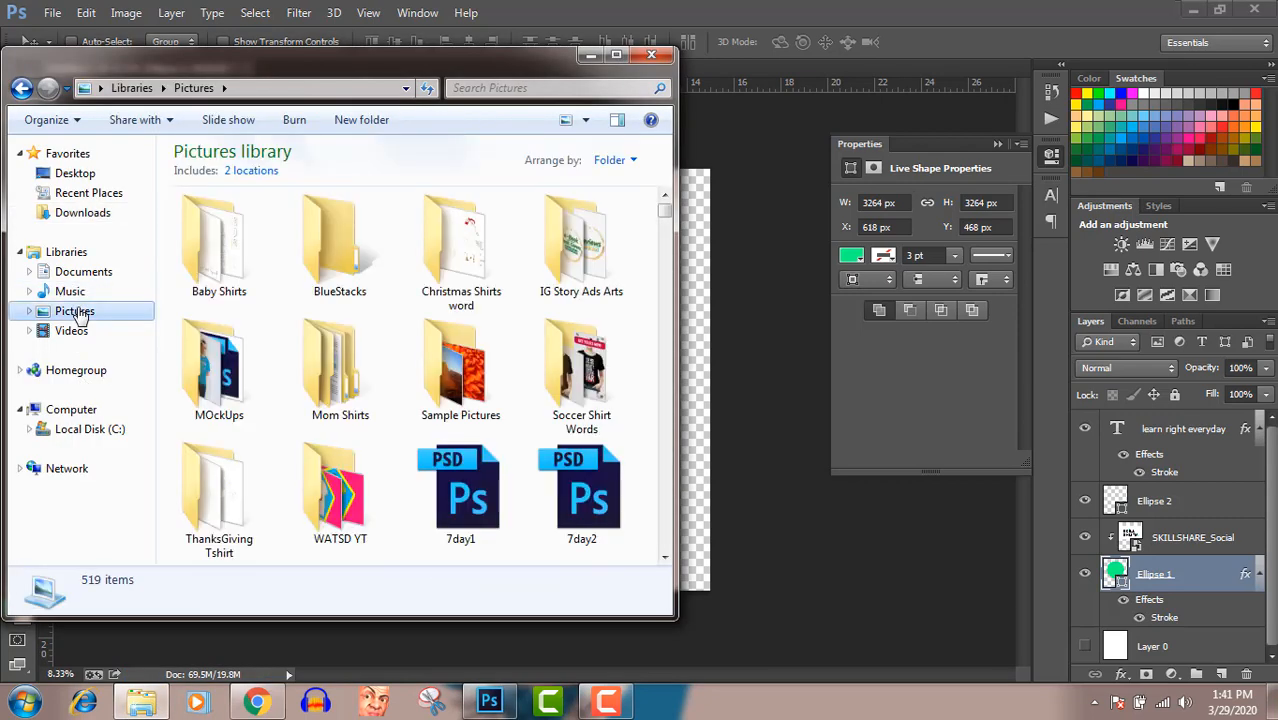
left_click(221, 363)
type("sk")
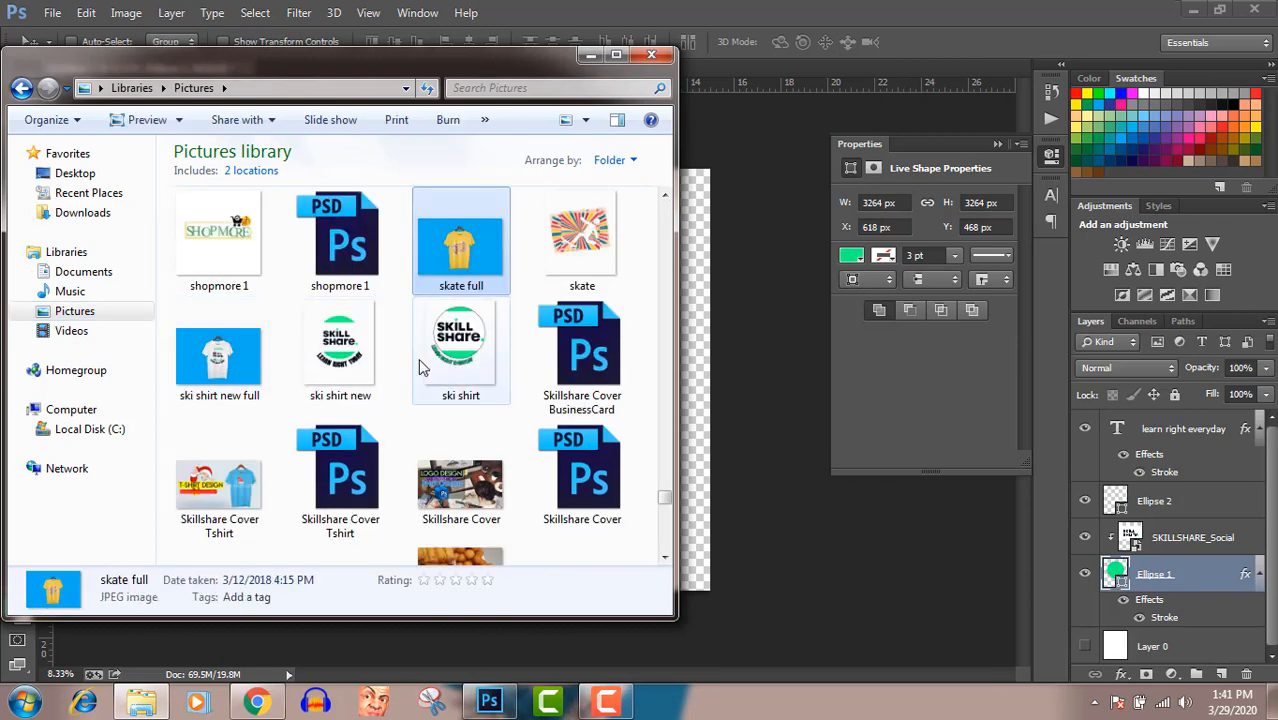
double_click(450, 358)
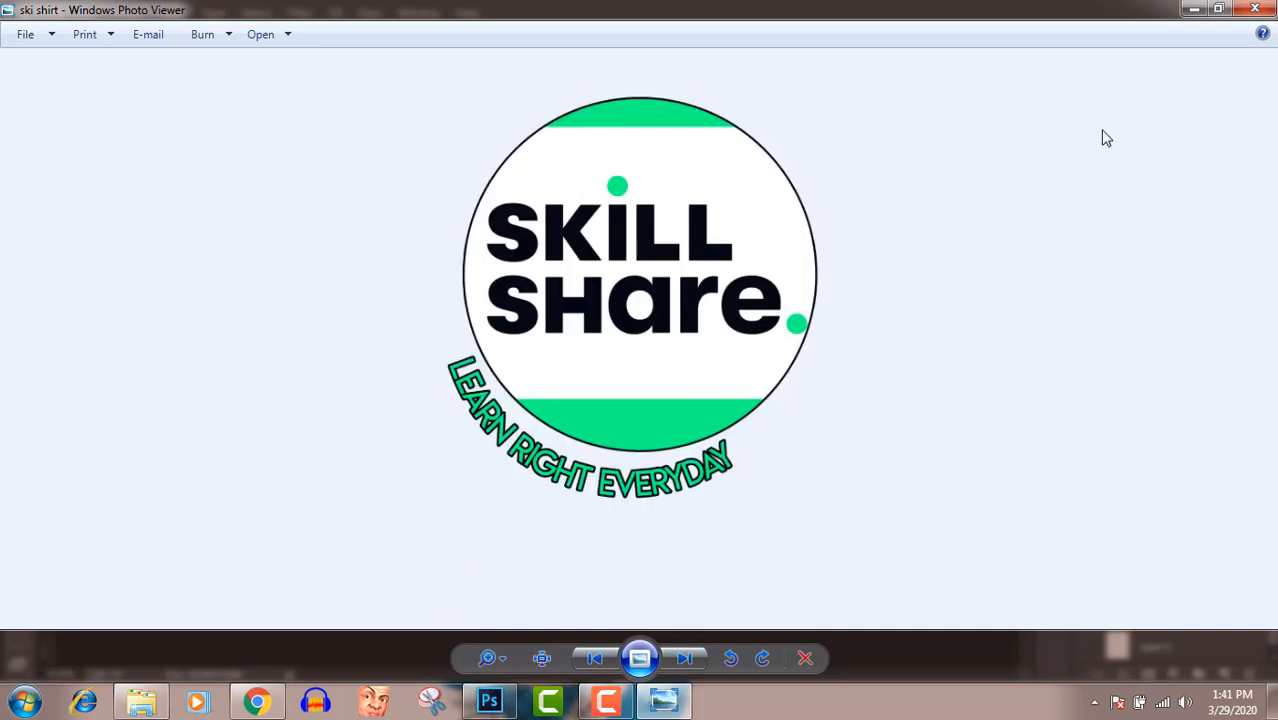
left_click(1258, 10)
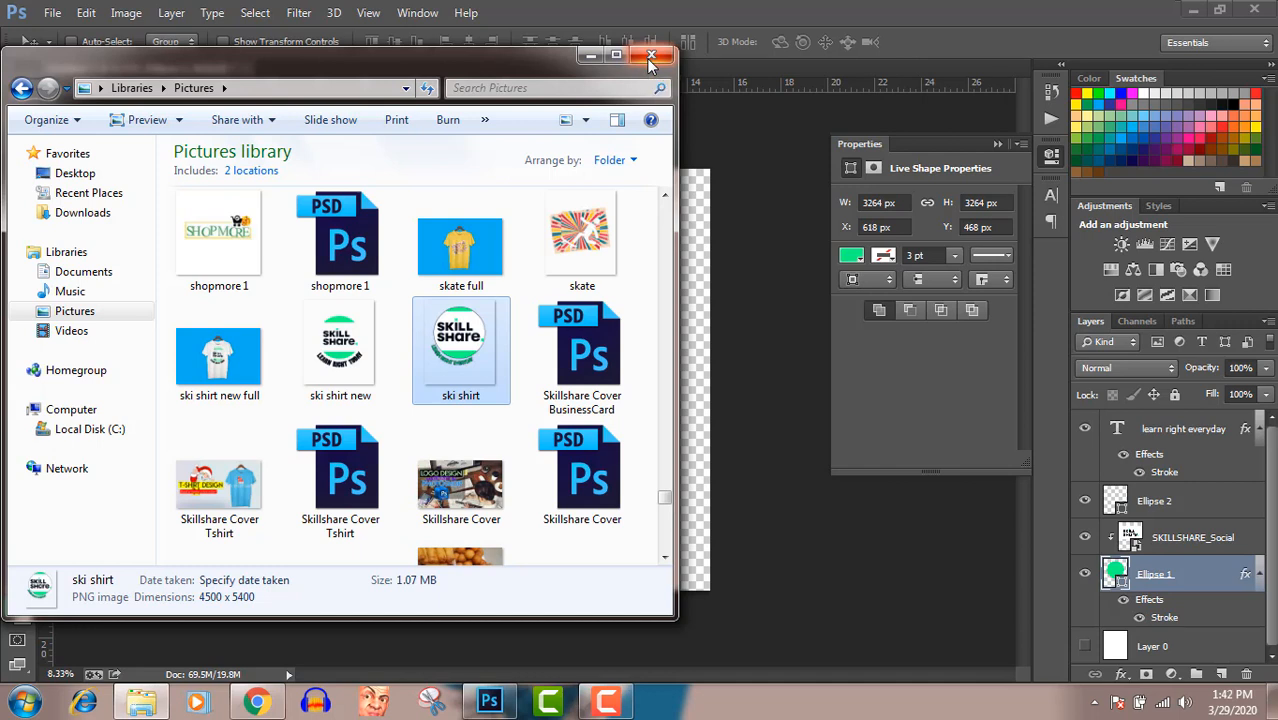
left_click(618, 705)
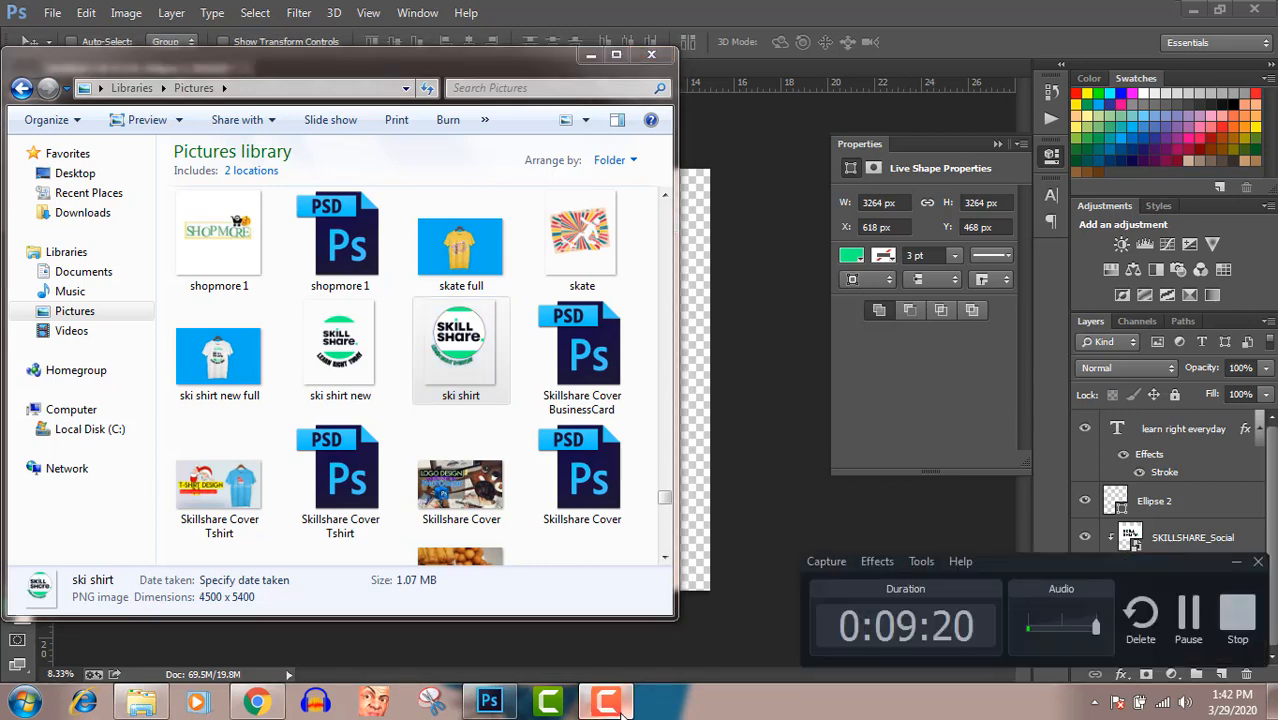
left_click(620, 706)
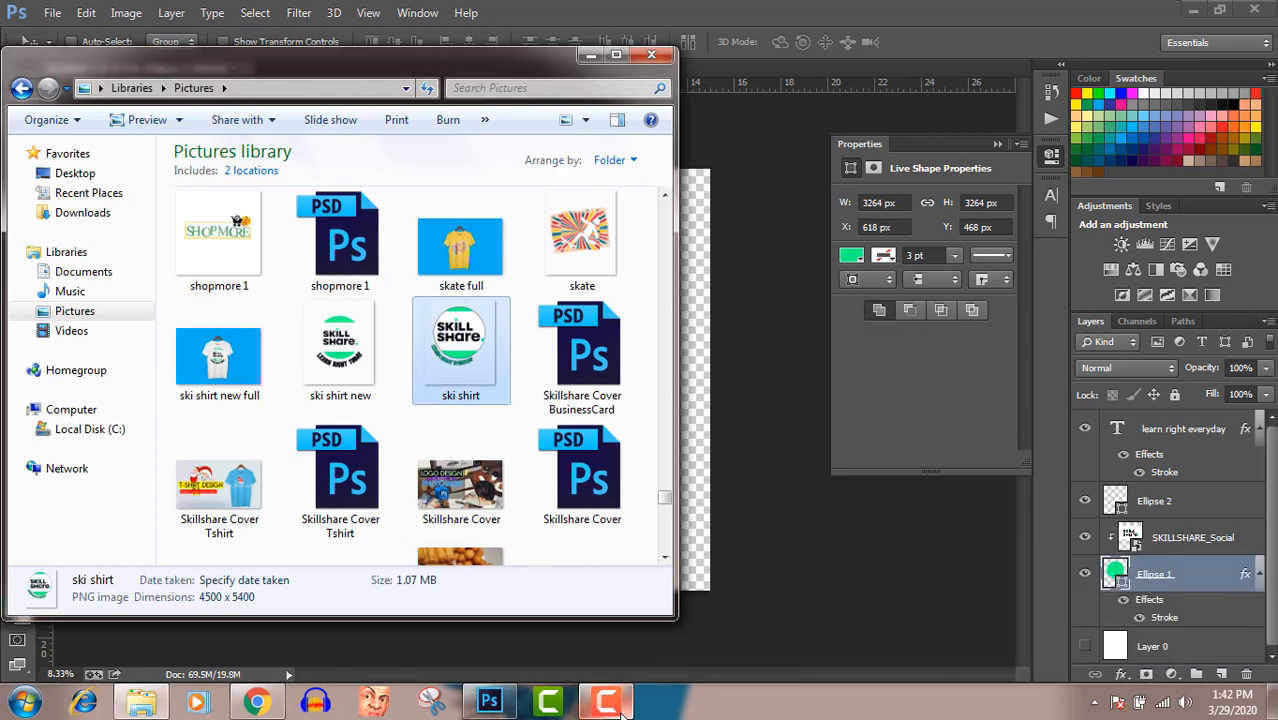
View the ski shirt new full image as a T-shirt mockup example and close the viewer
double_click(223, 375)
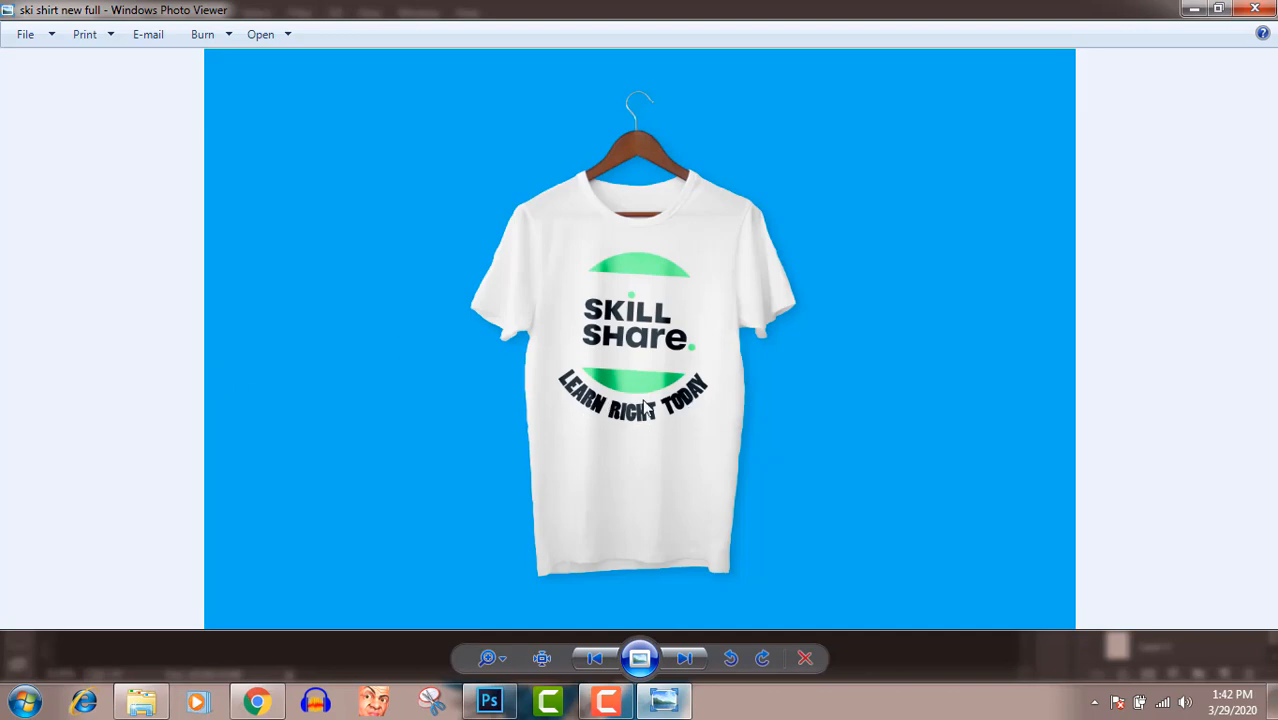
left_click(1255, 10)
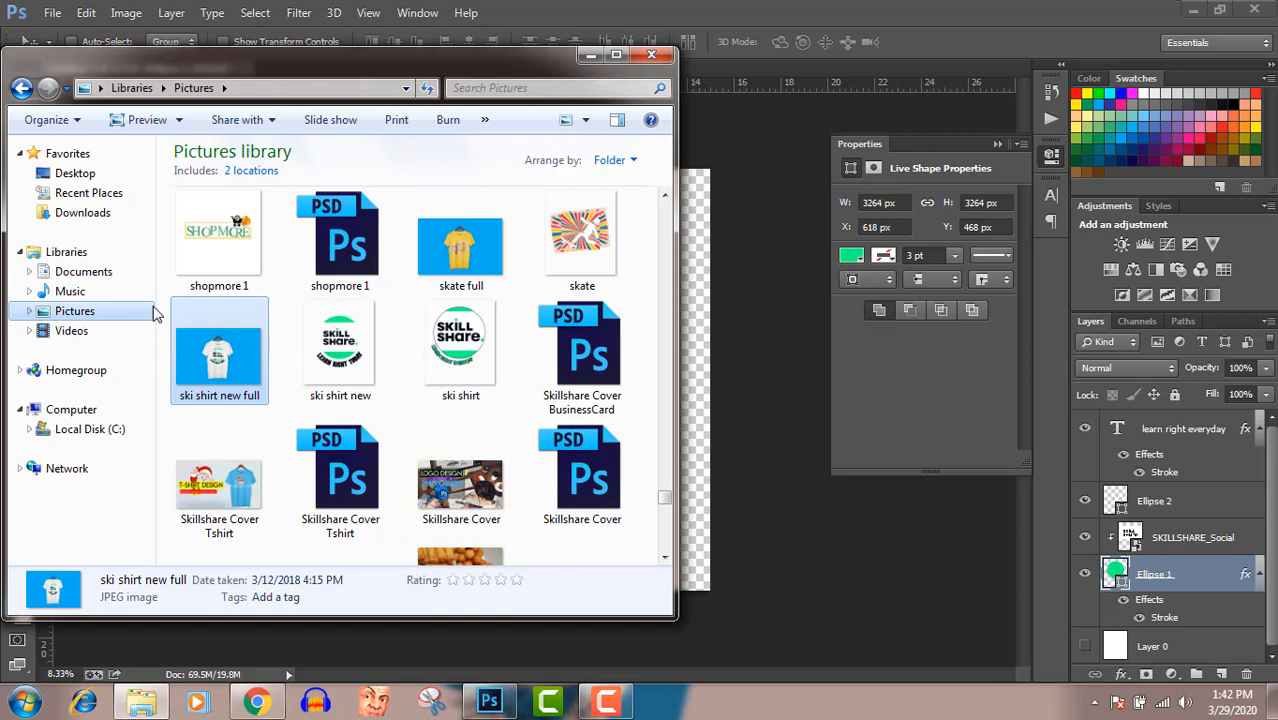
Open the New tshirt mockup on hunger PSD from the MOckUps folder in Photoshop and clear the view of its layers
key("Home")
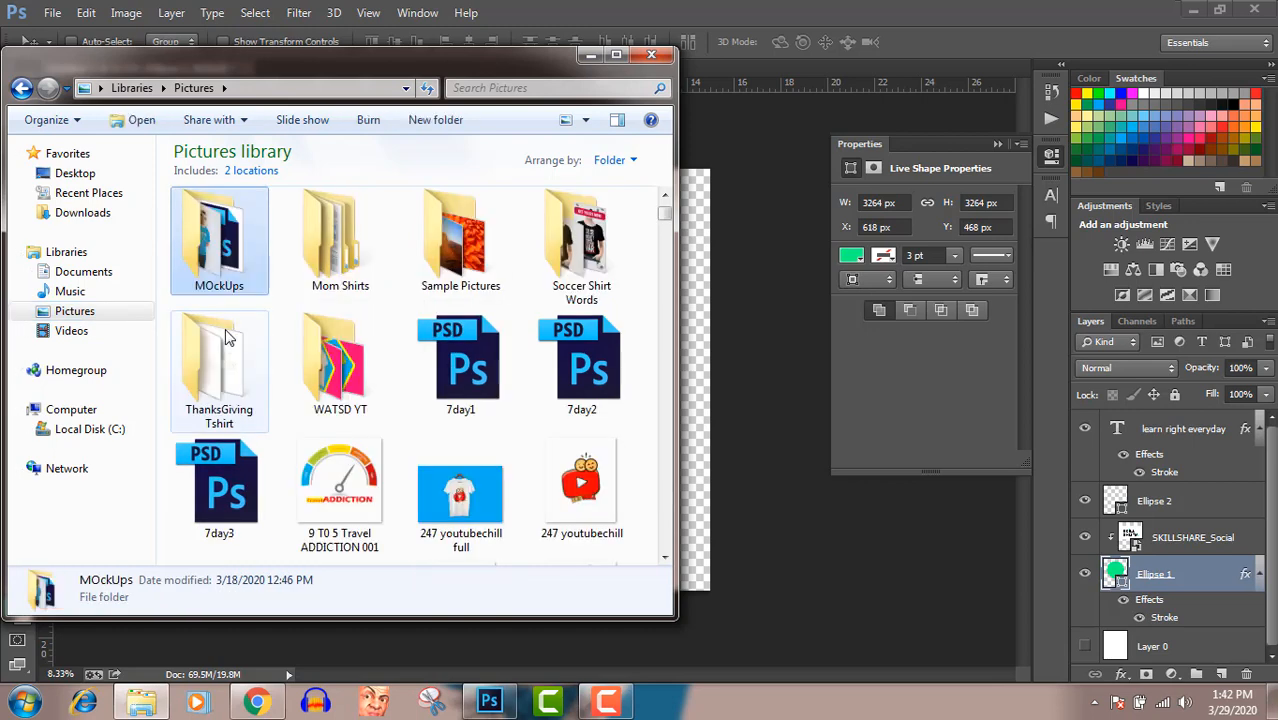
double_click(220, 270)
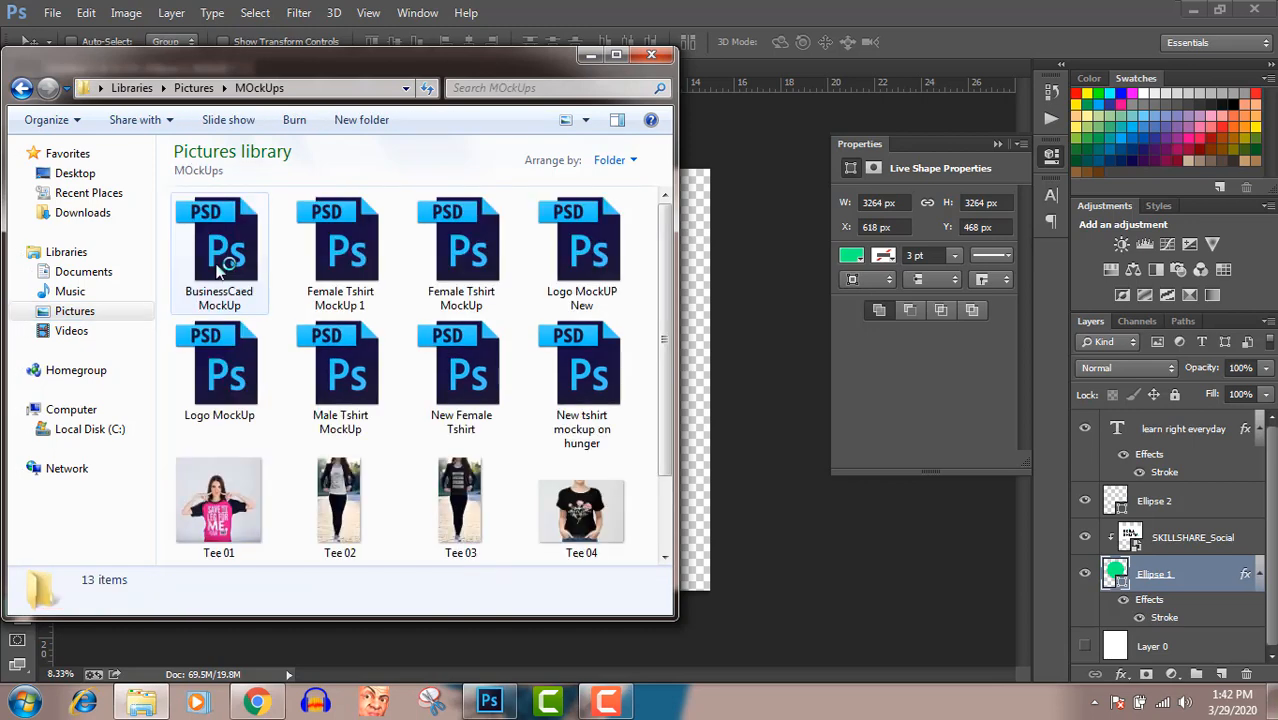
left_click(597, 373)
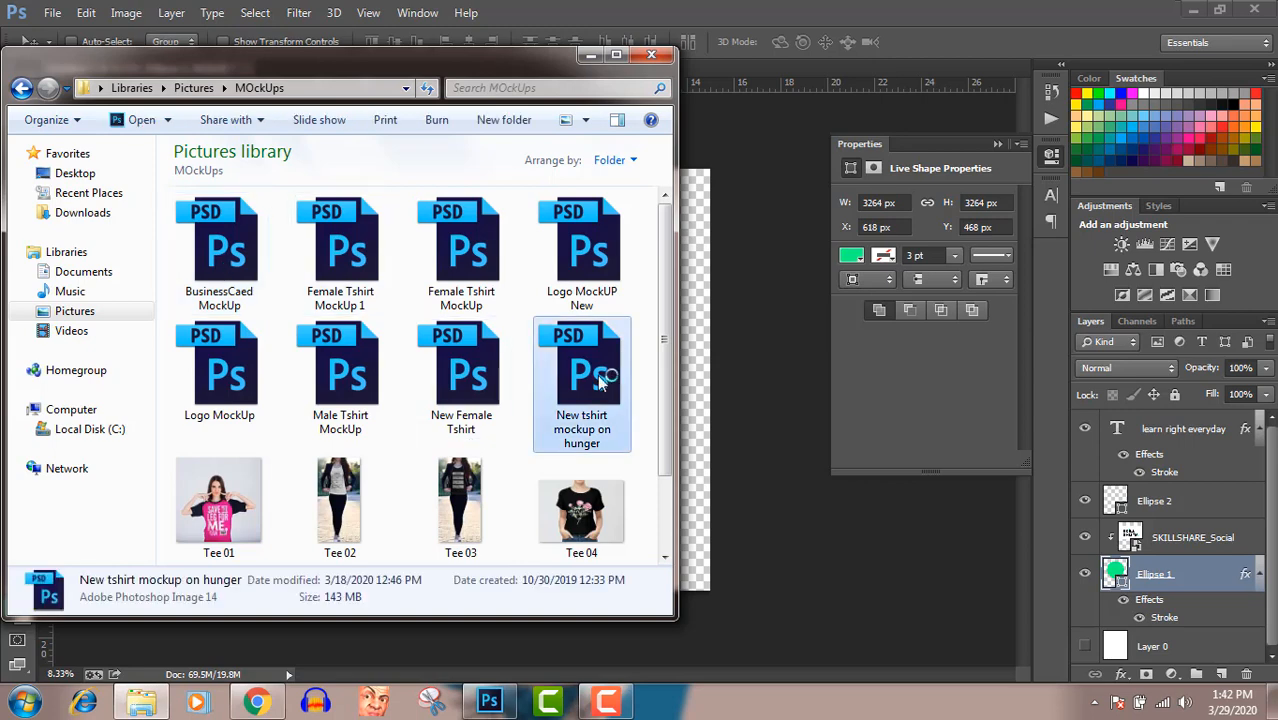
double_click(599, 376)
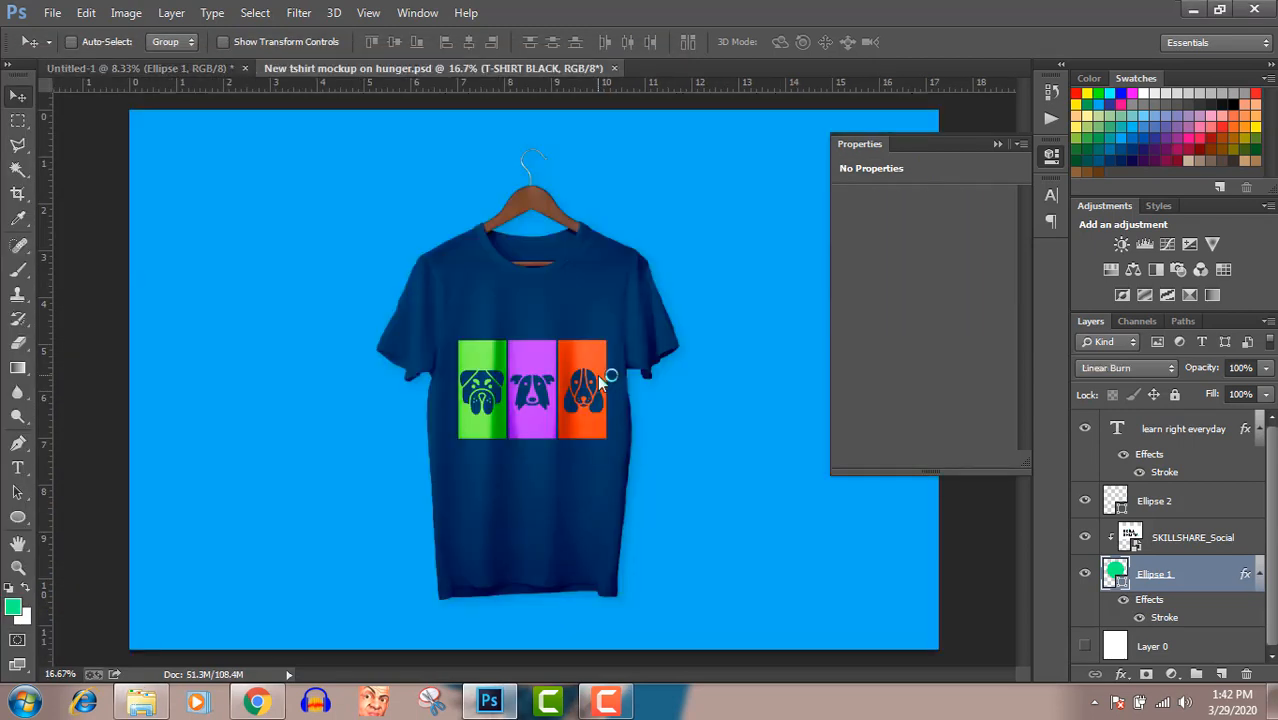
left_click(993, 142)
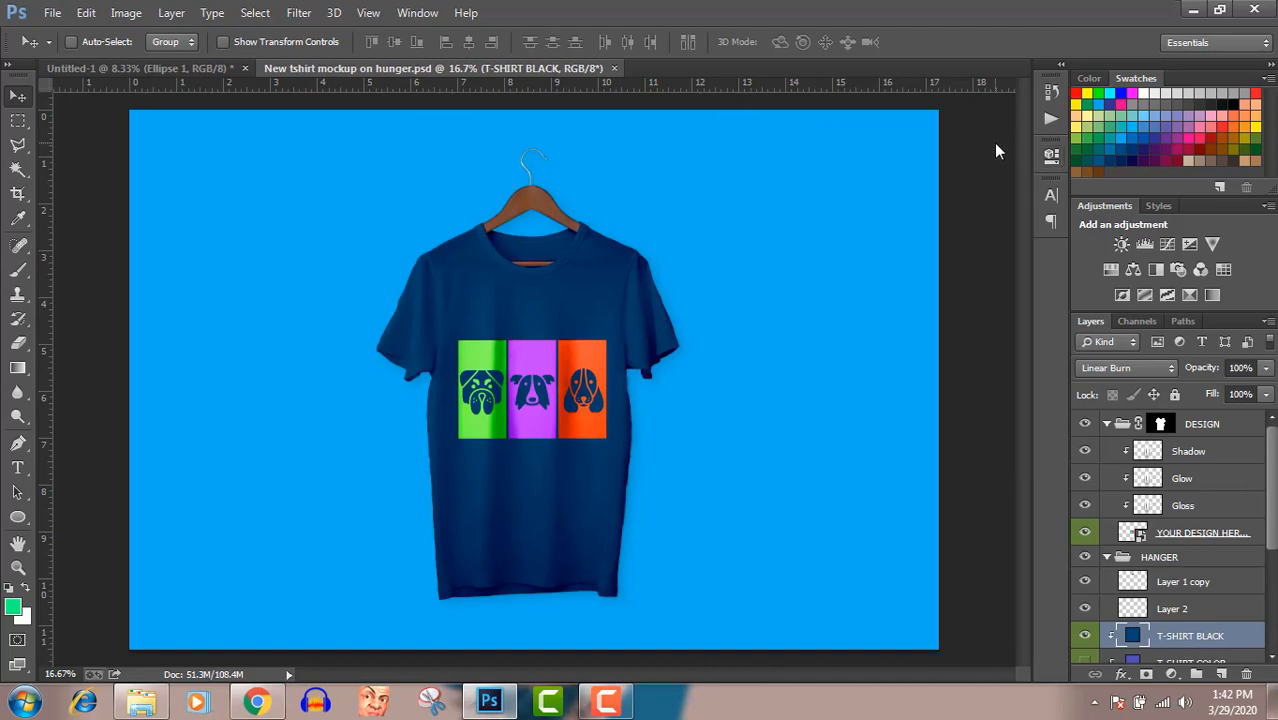
Open the mockup's YOUR DESIGN HERE smart object and delete its dg c and Bali layers
double_click(1130, 532)
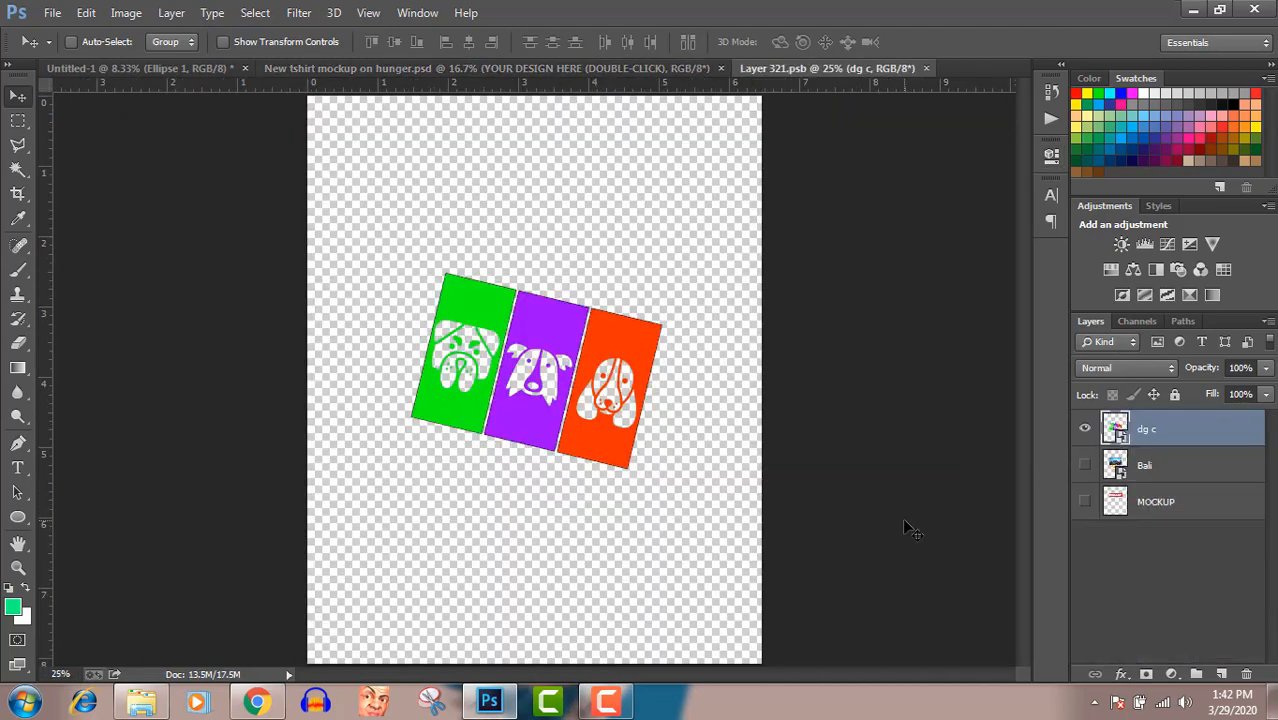
key("Delete")
key("Delete")
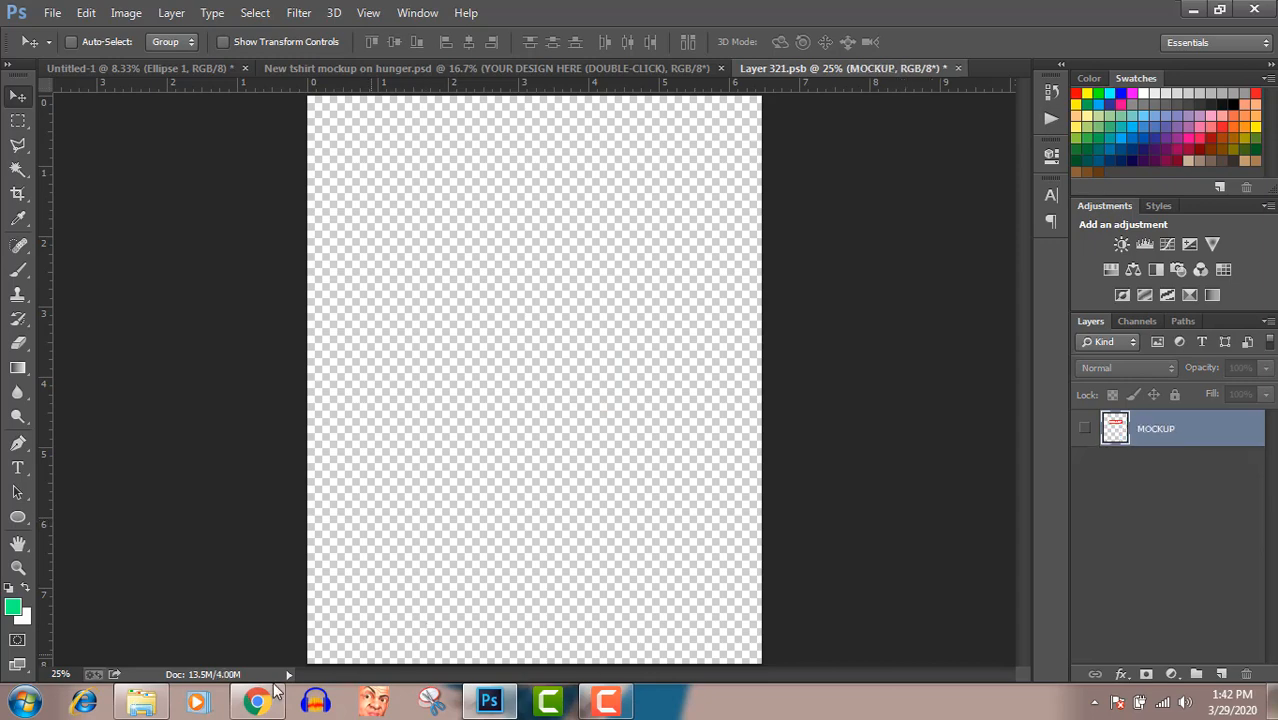
Switch to Windows Explorer, preview the ski shirt PNG in the Pictures library, and place it into the open Layer 321.psb document
left_click(141, 703)
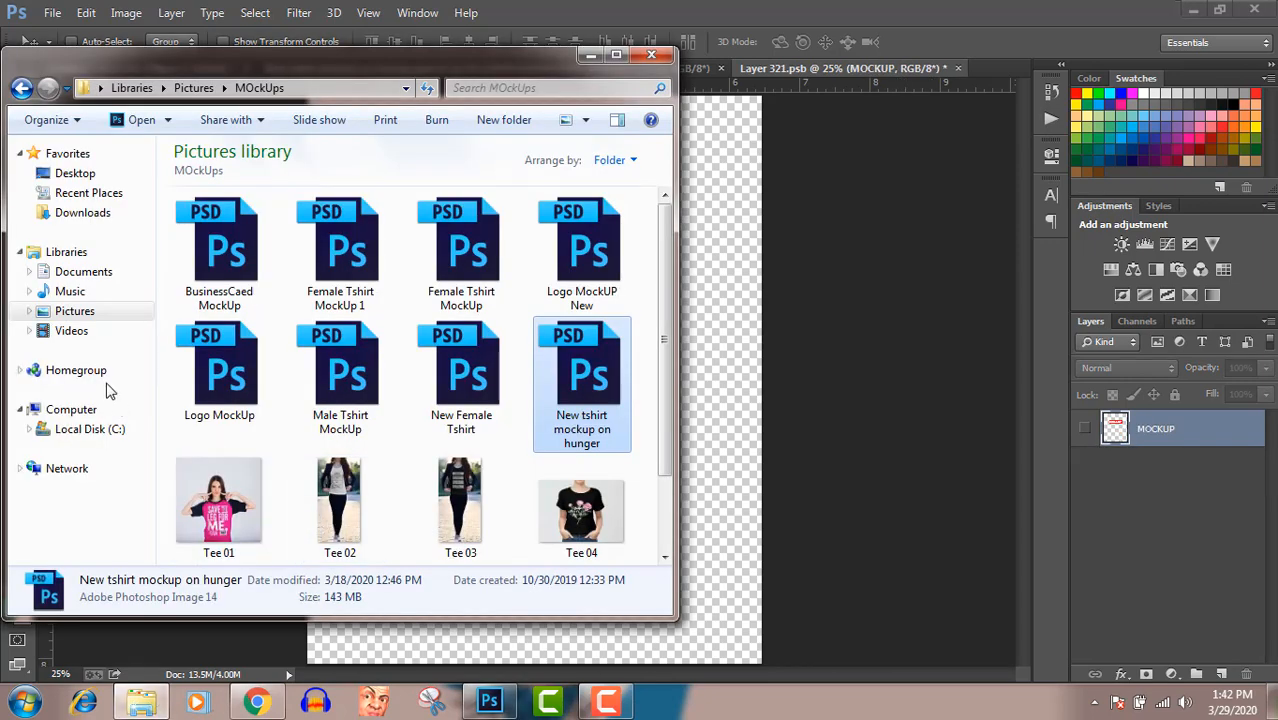
left_click(66, 315)
left_click(348, 390)
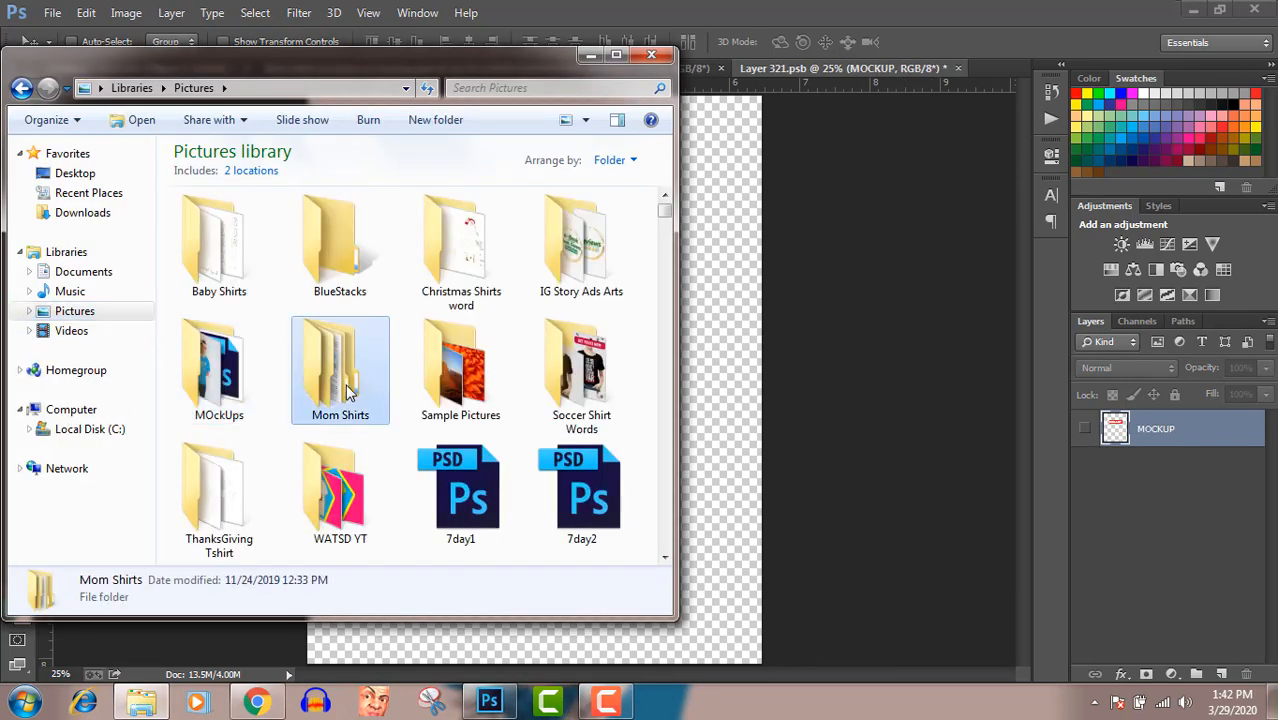
type("sk")
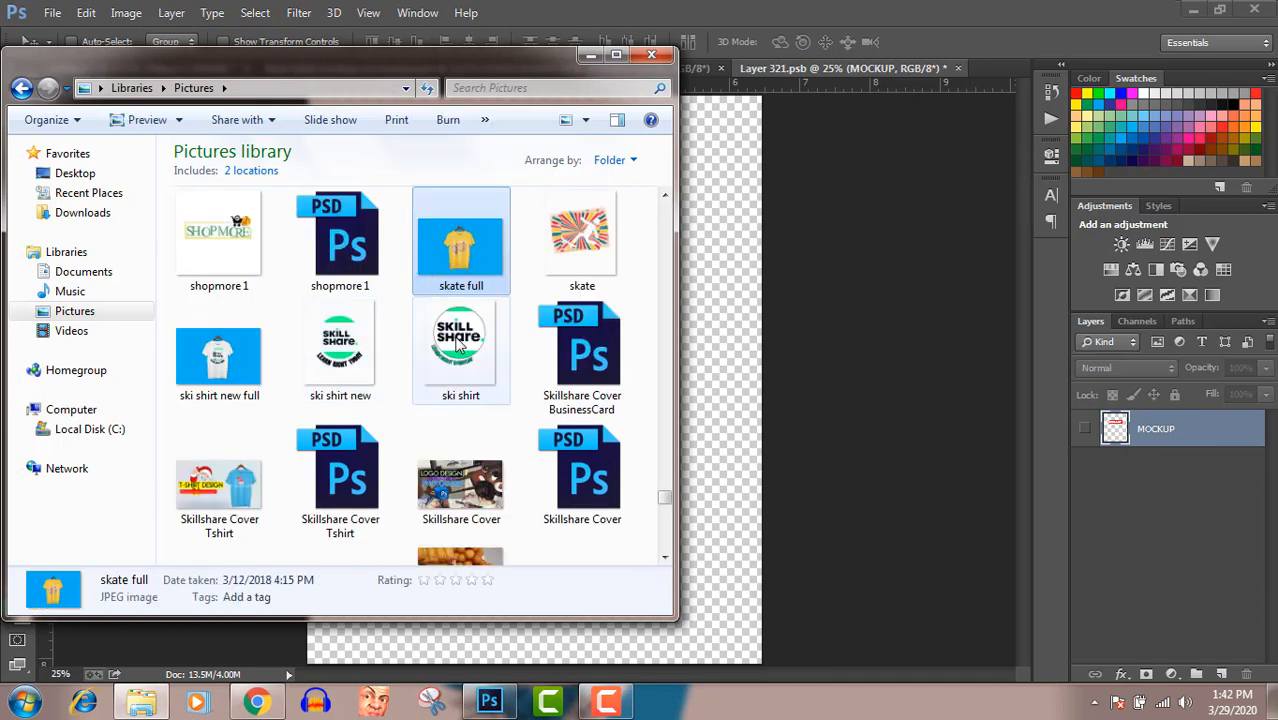
double_click(458, 343)
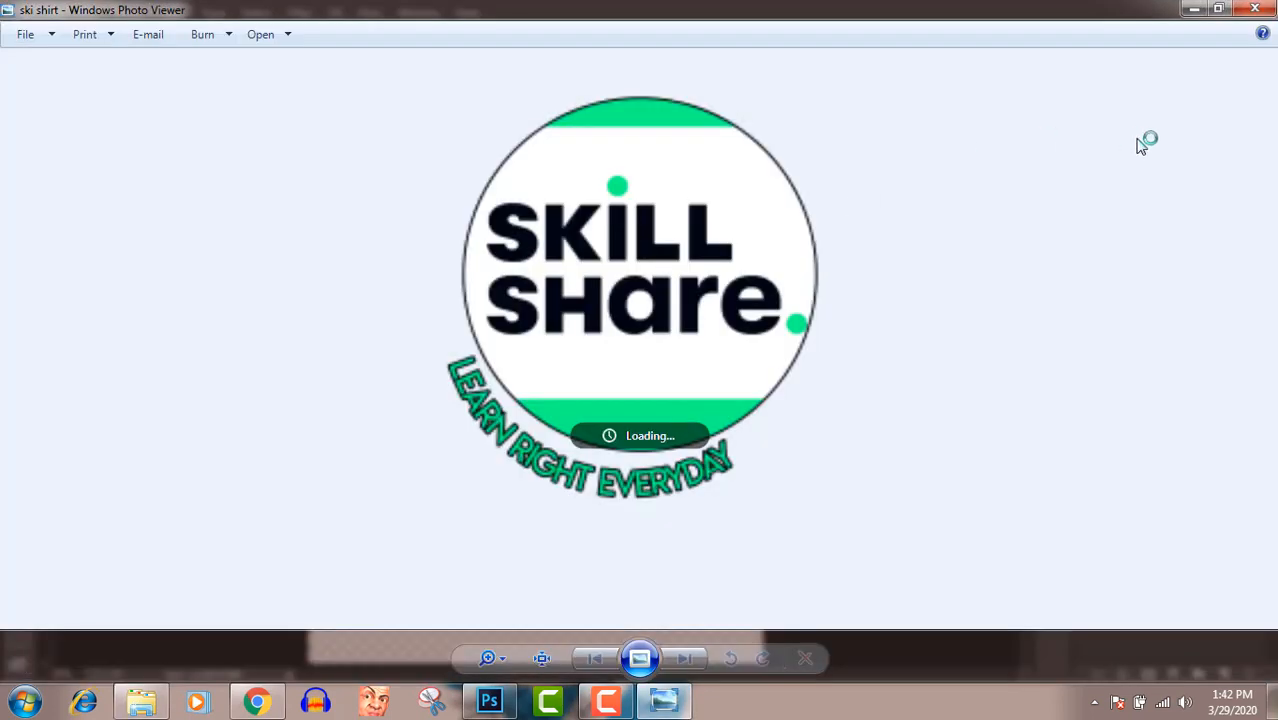
left_click(1255, 9)
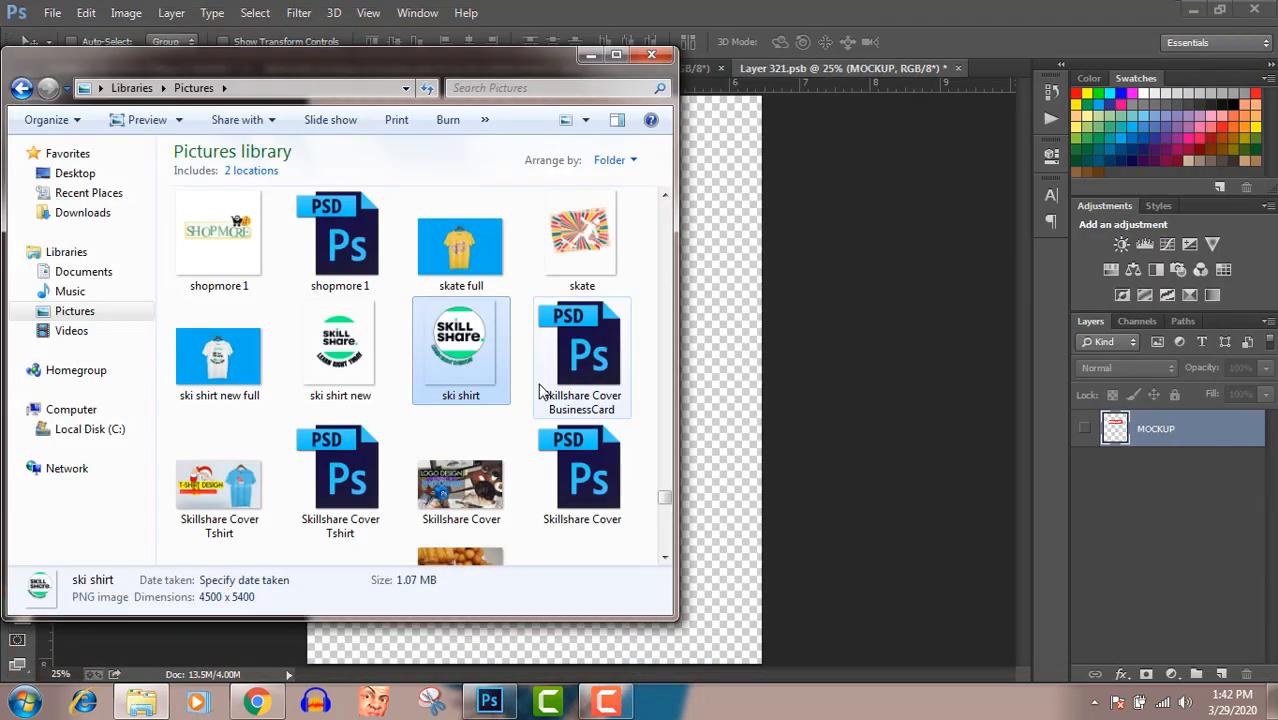
left_click_drag(472, 362, 697, 398)
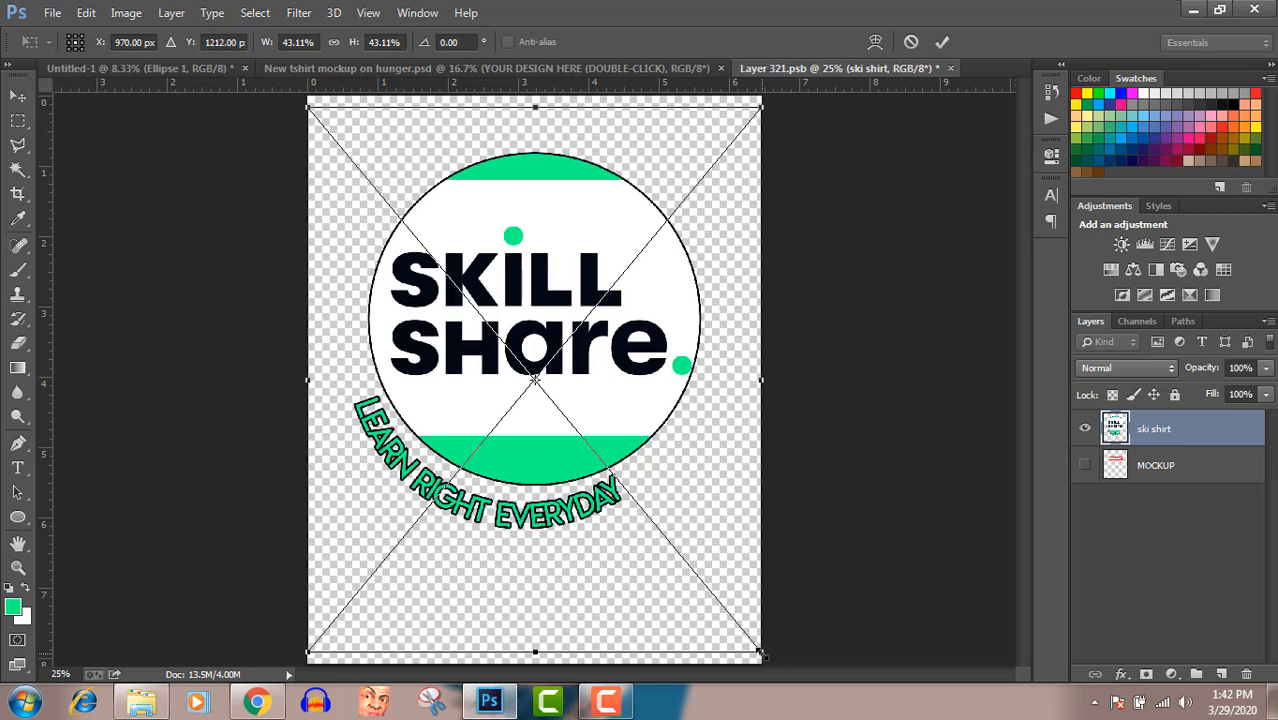
Scale the placed ski shirt logo to about 29%, commit the placement, and shift it slightly down and to the right
left_click_drag(762, 655, 675, 578)
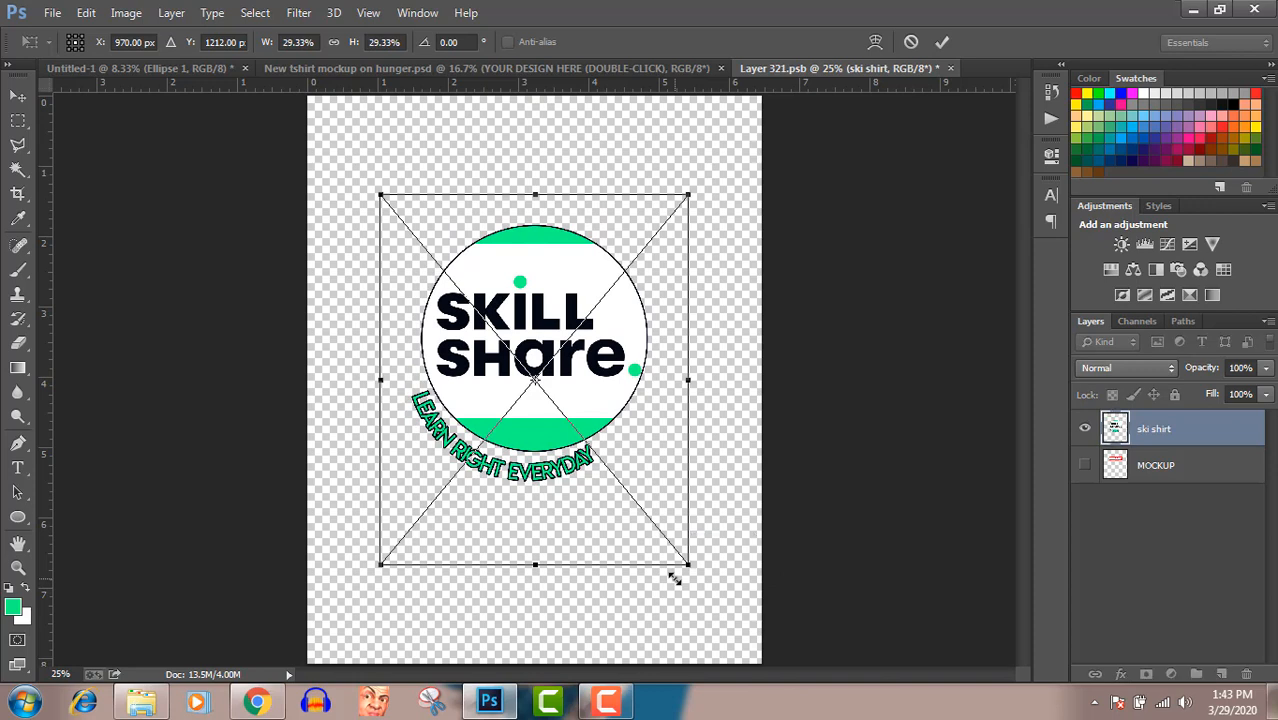
key("Return")
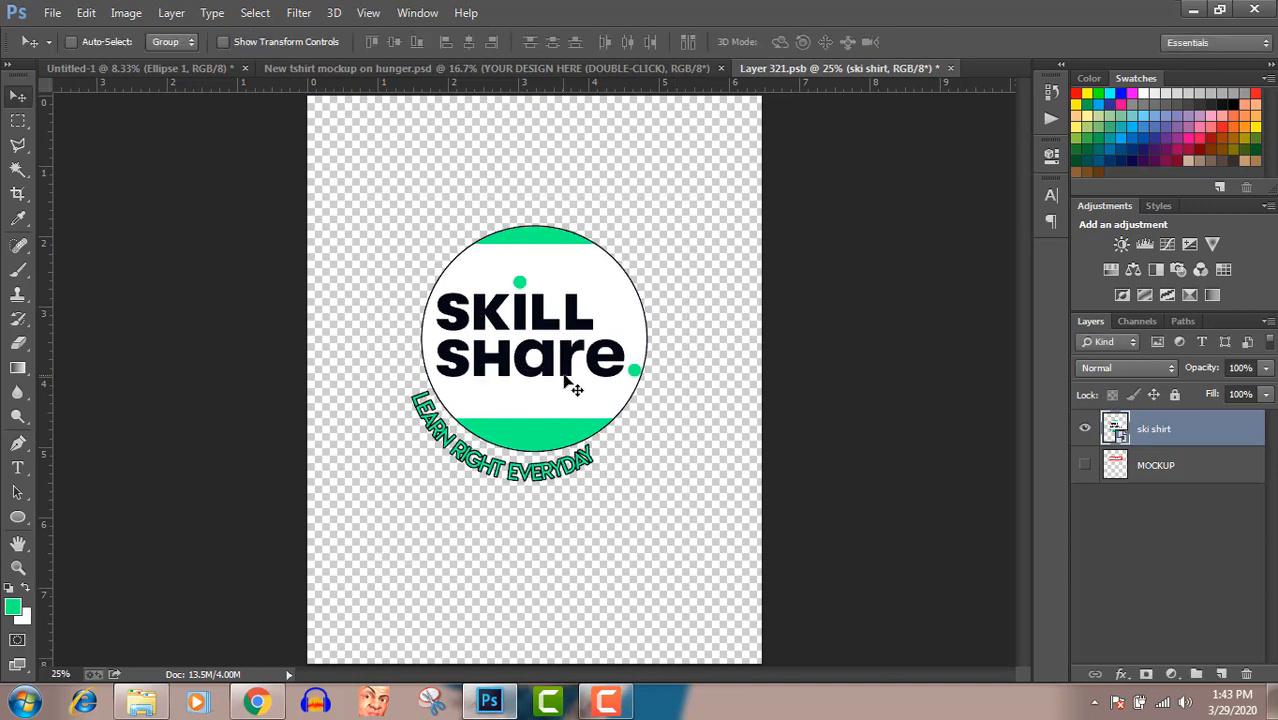
left_click_drag(563, 380, 576, 400)
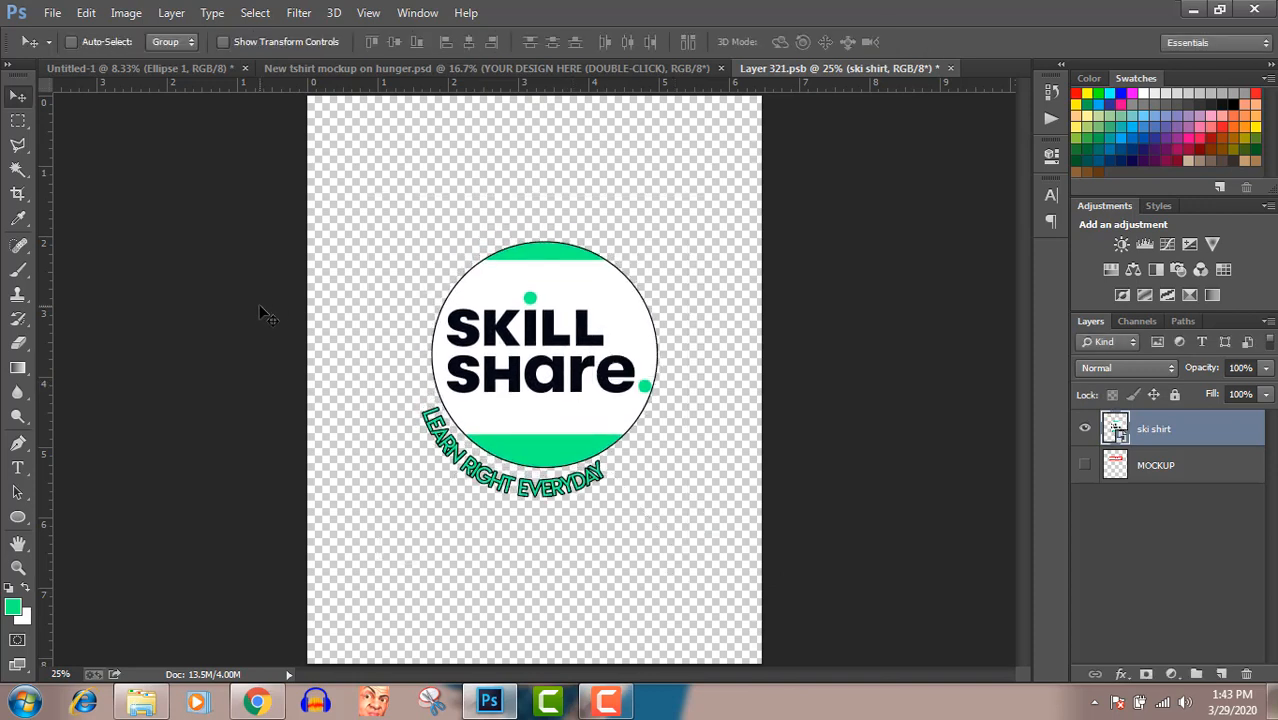
Save the Layer 321.psb smart object and return to the New tshirt mockup on hunger document
left_click(52, 13)
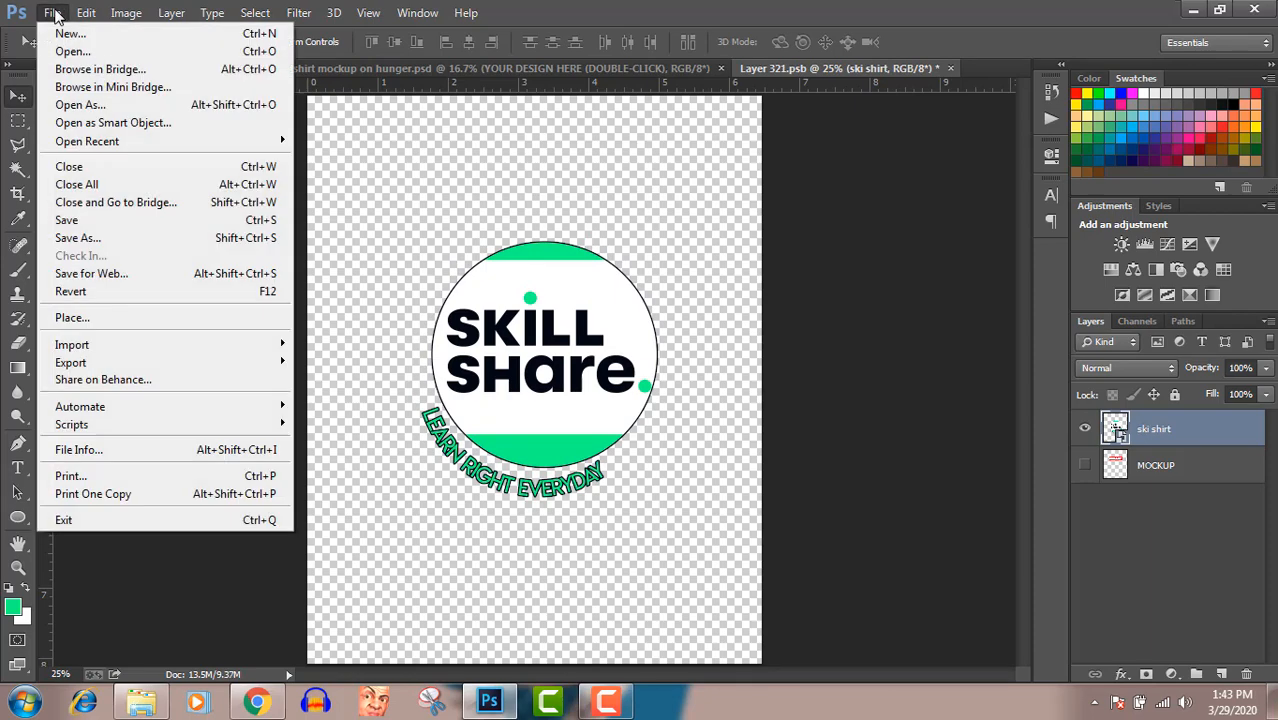
left_click(89, 222)
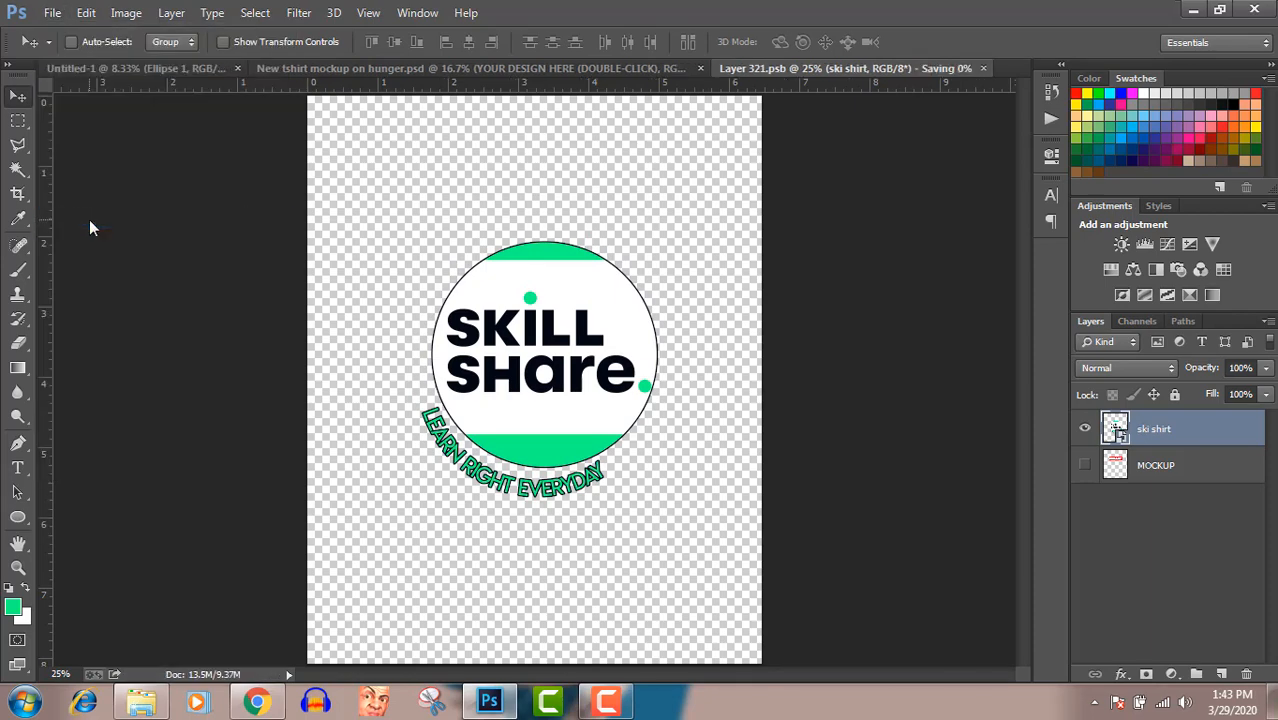
left_click(547, 70)
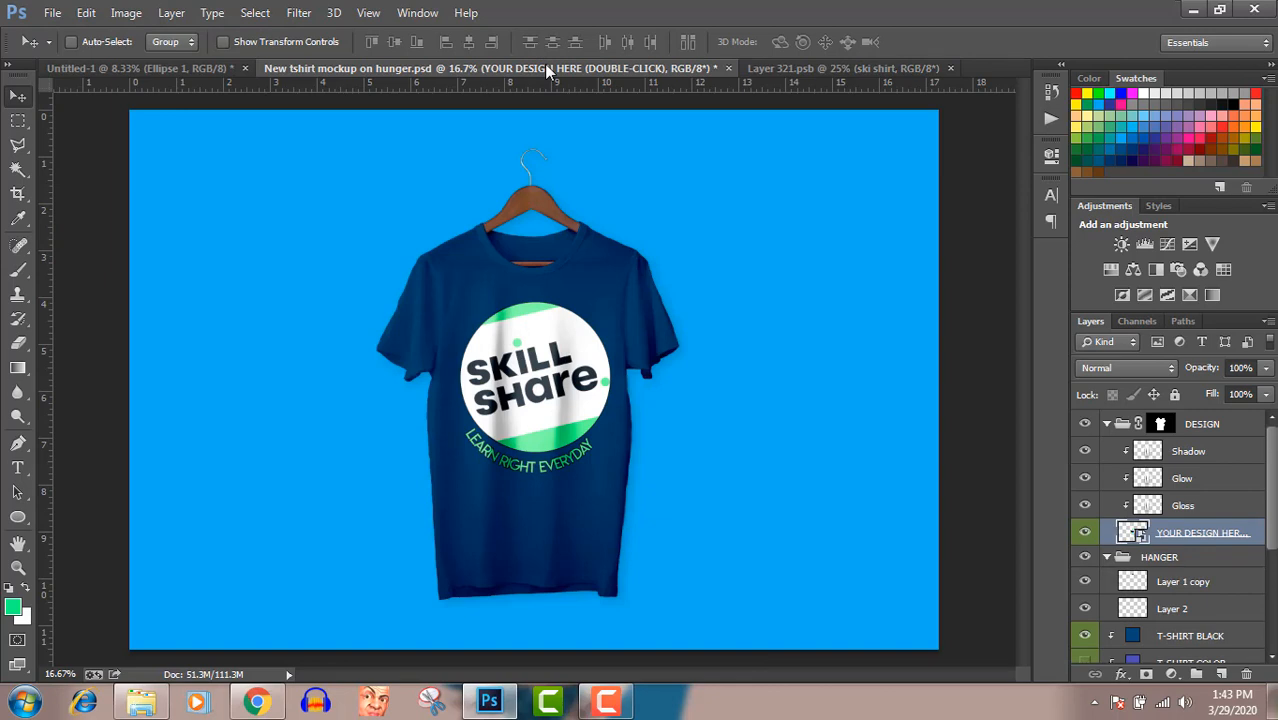
Shift the Skillshare design slightly left and down on the shirt, and nudge it to centre it on the chest
mouse_move(550, 352)
left_mouse_down()
mouse_move(530, 322)
mouse_move(544, 357)
left_mouse_up()
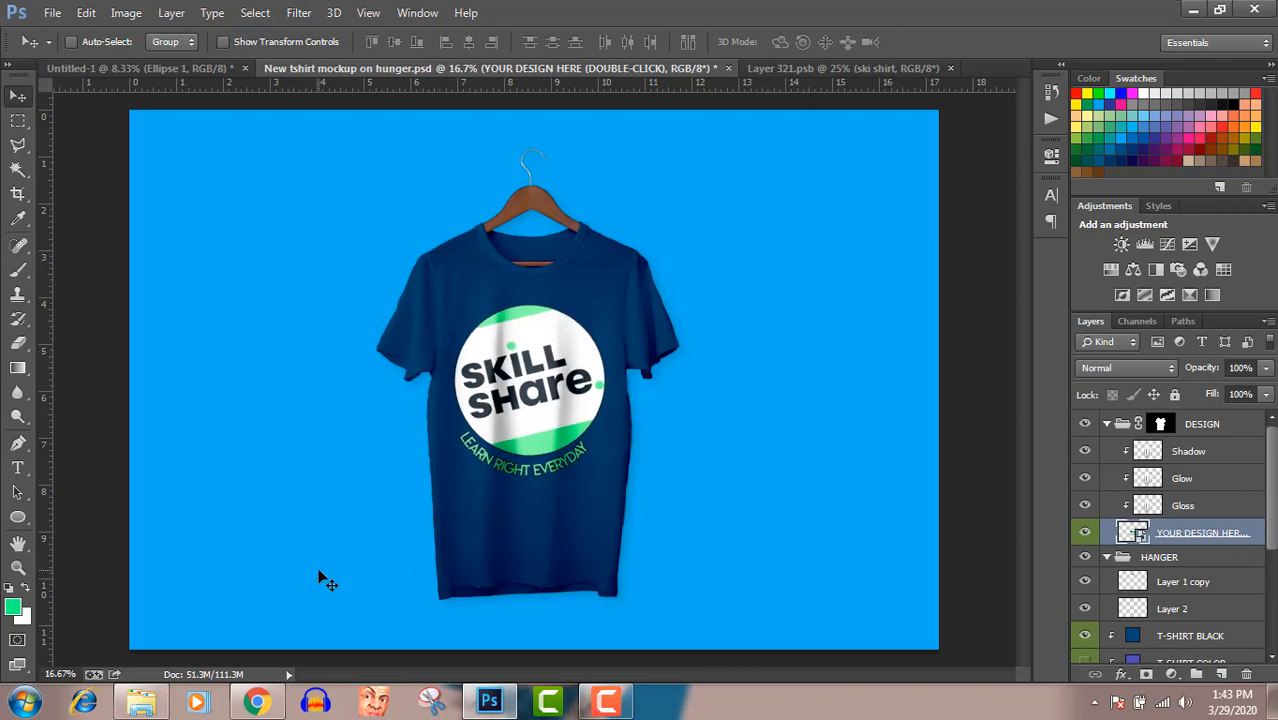
key("Right")
key("Right")
key("Down")
key("Down")
key("Down")
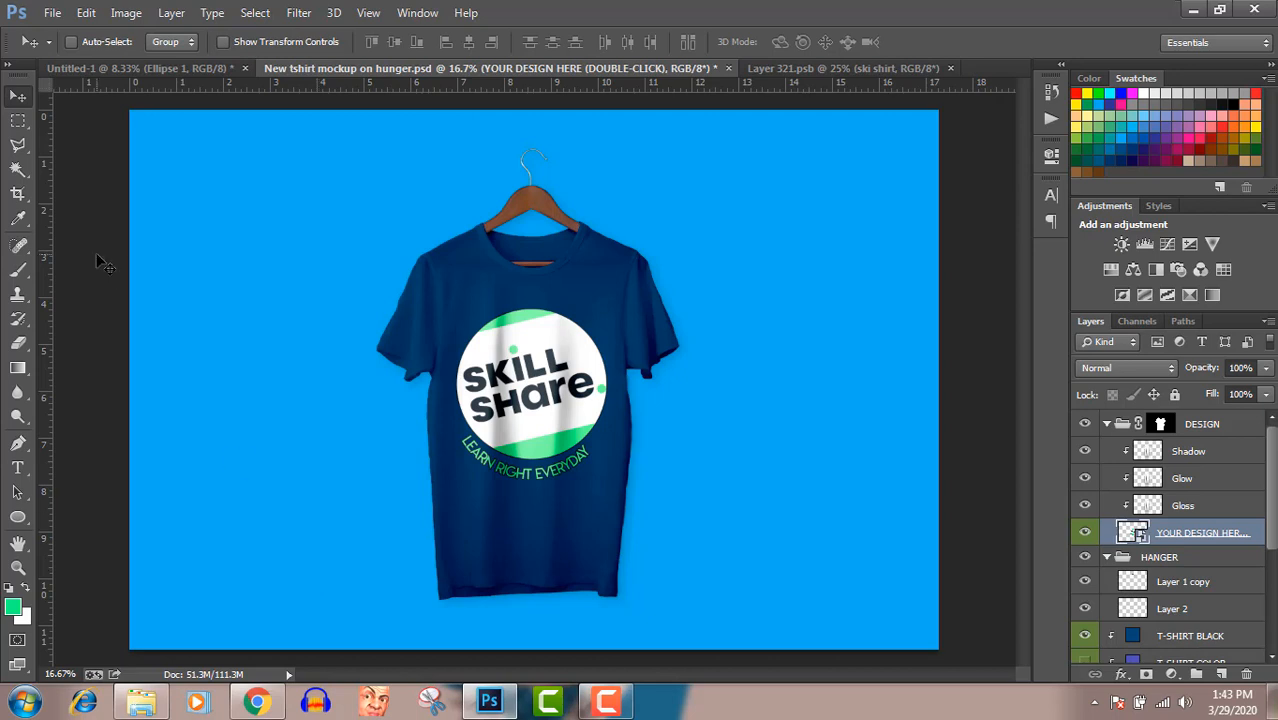
Start saving the mockup under a new name, choosing the Pictures library and the file name ski shirt new full
left_click(52, 12)
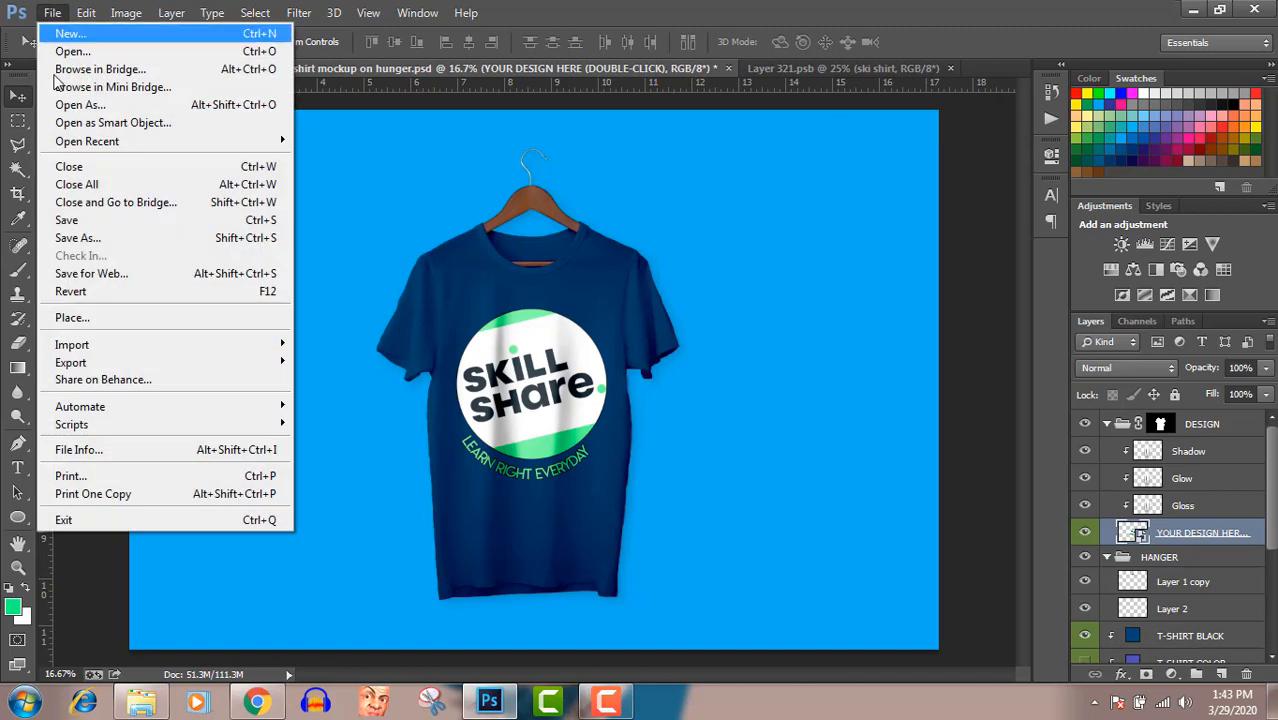
left_click(80, 238)
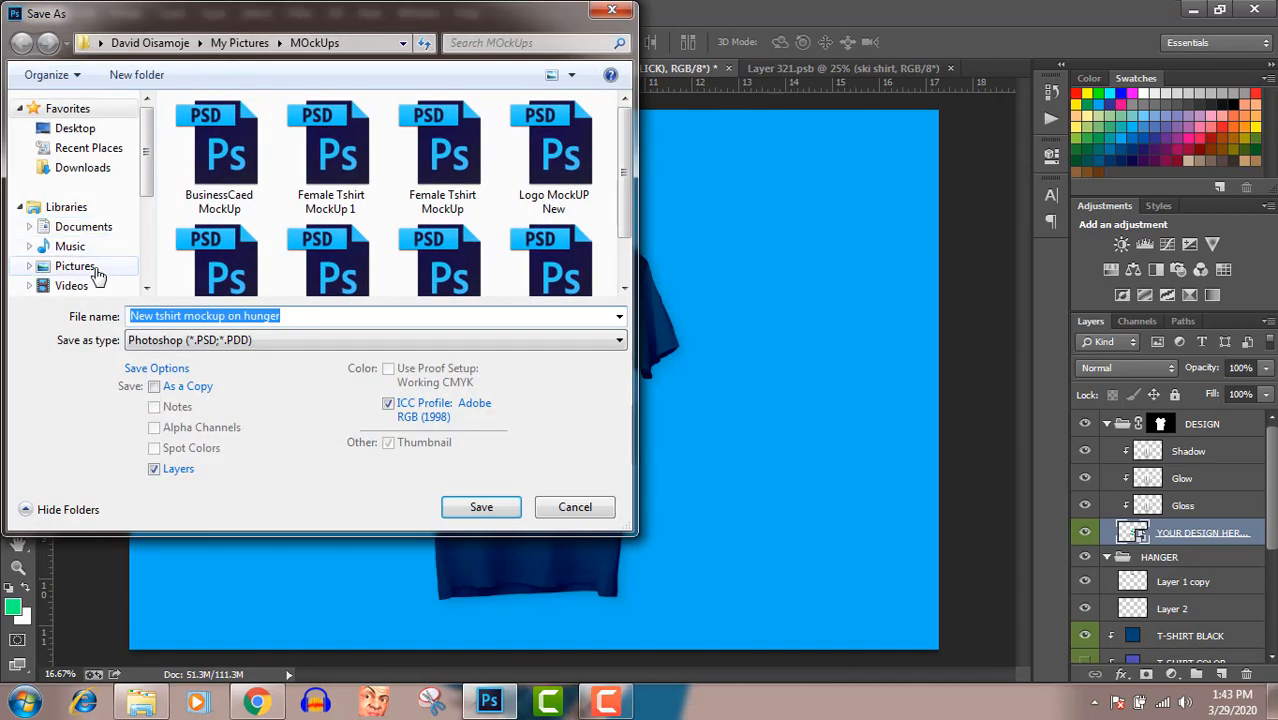
left_click(77, 266)
left_click(168, 315)
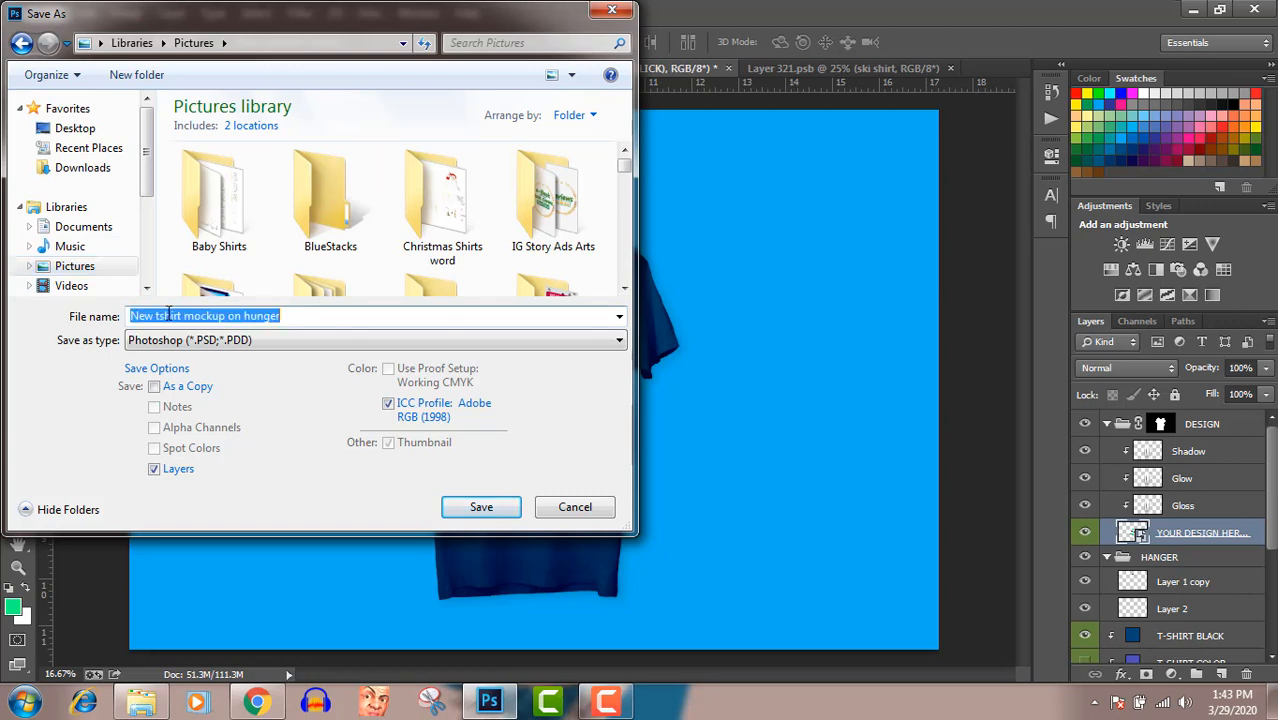
type("sk")
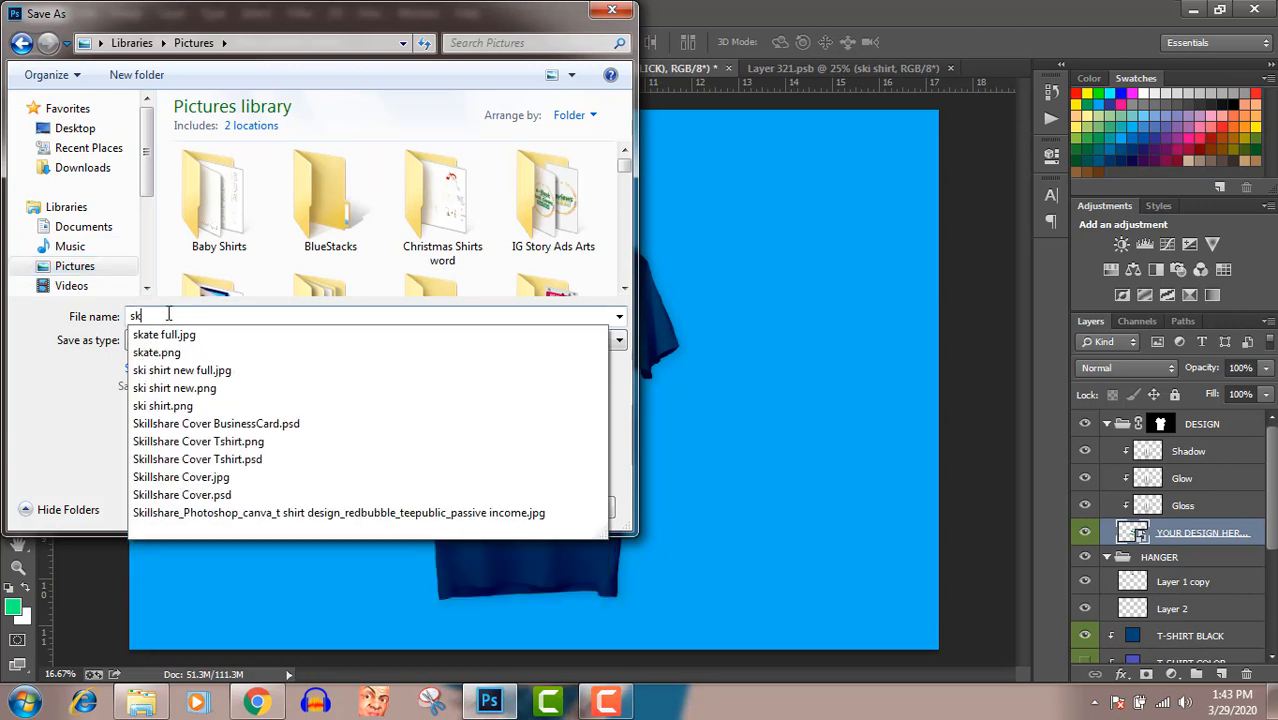
key("Down")
key("Down")
key("Down")
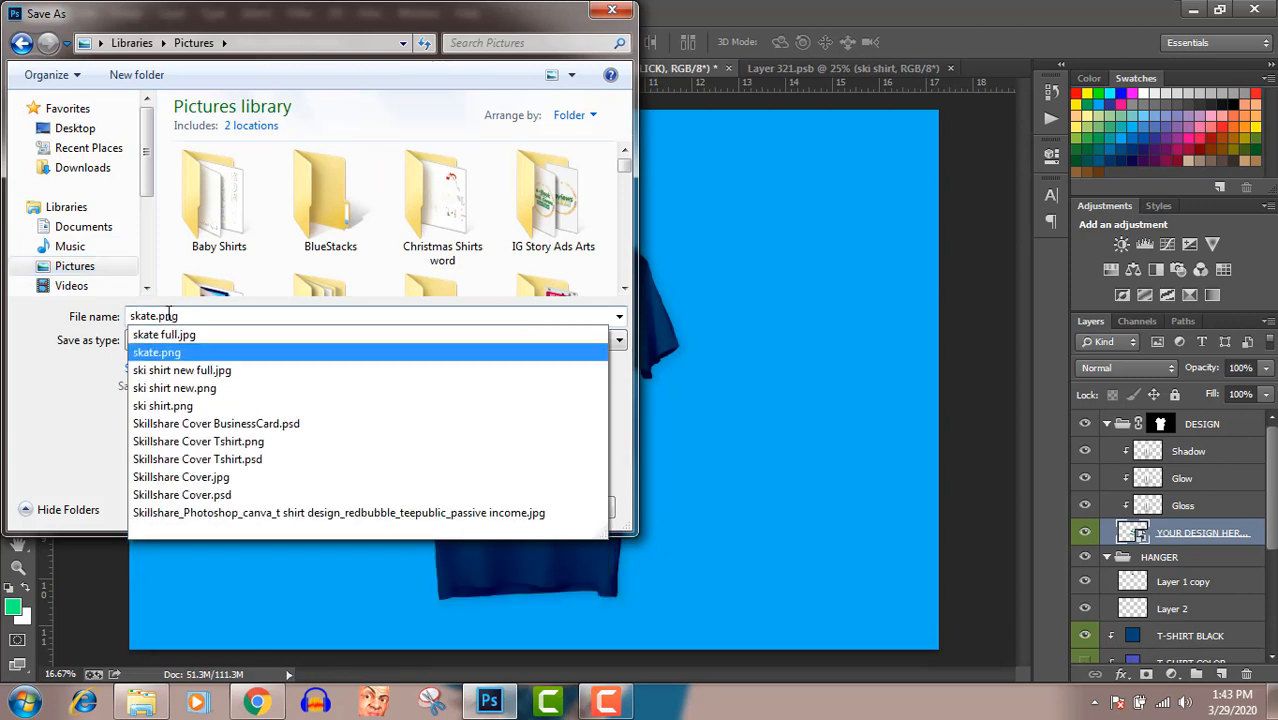
key("BackSpace")
key("BackSpace")
key("BackSpace")
key("BackSpace")
key("BackSpace")
key("BackSpace")
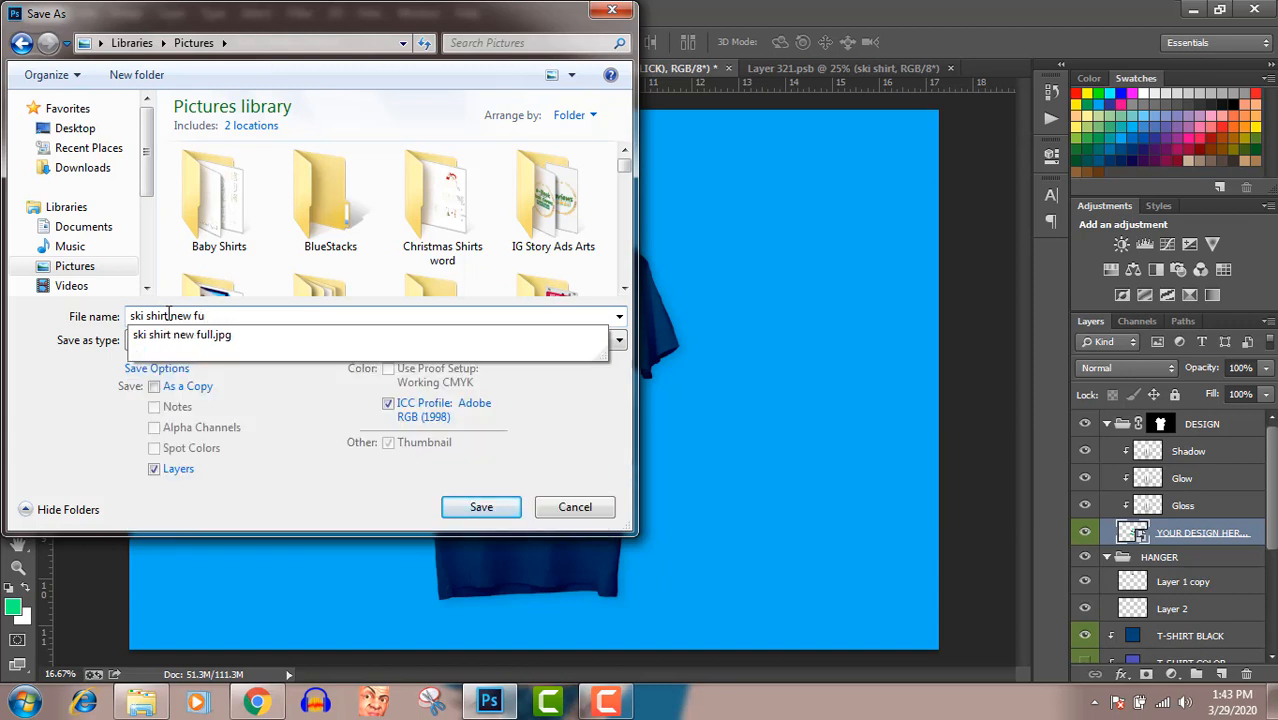
type("ll")
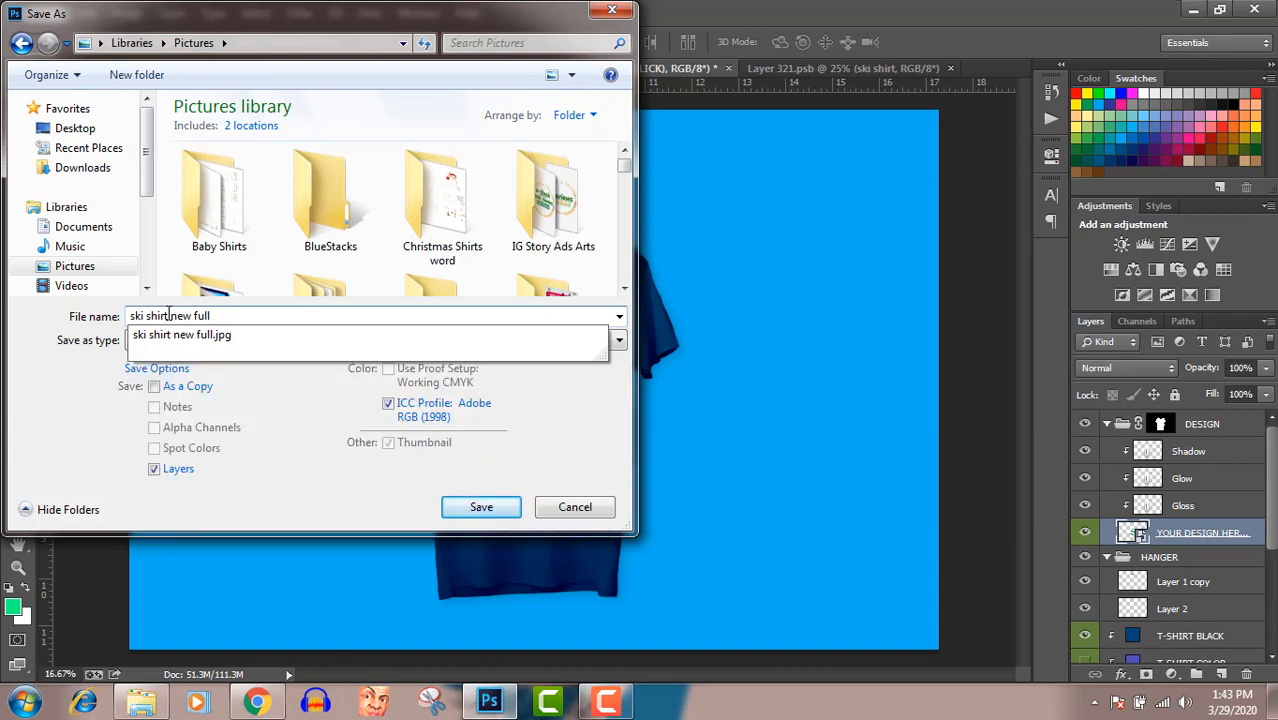
Set the format to JPEG and save over the existing file at quality 12 (Maximum) with the Baseline ("Standard") option
left_click(107, 374)
left_click(158, 340)
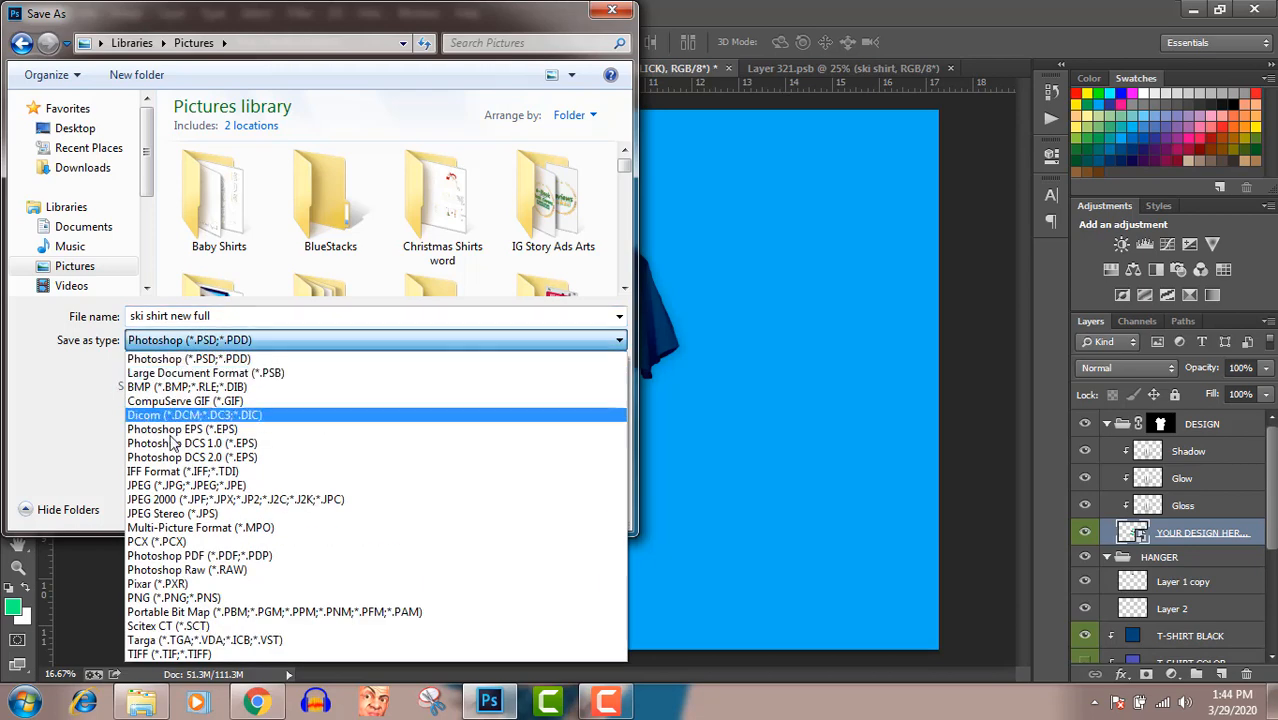
left_click(254, 484)
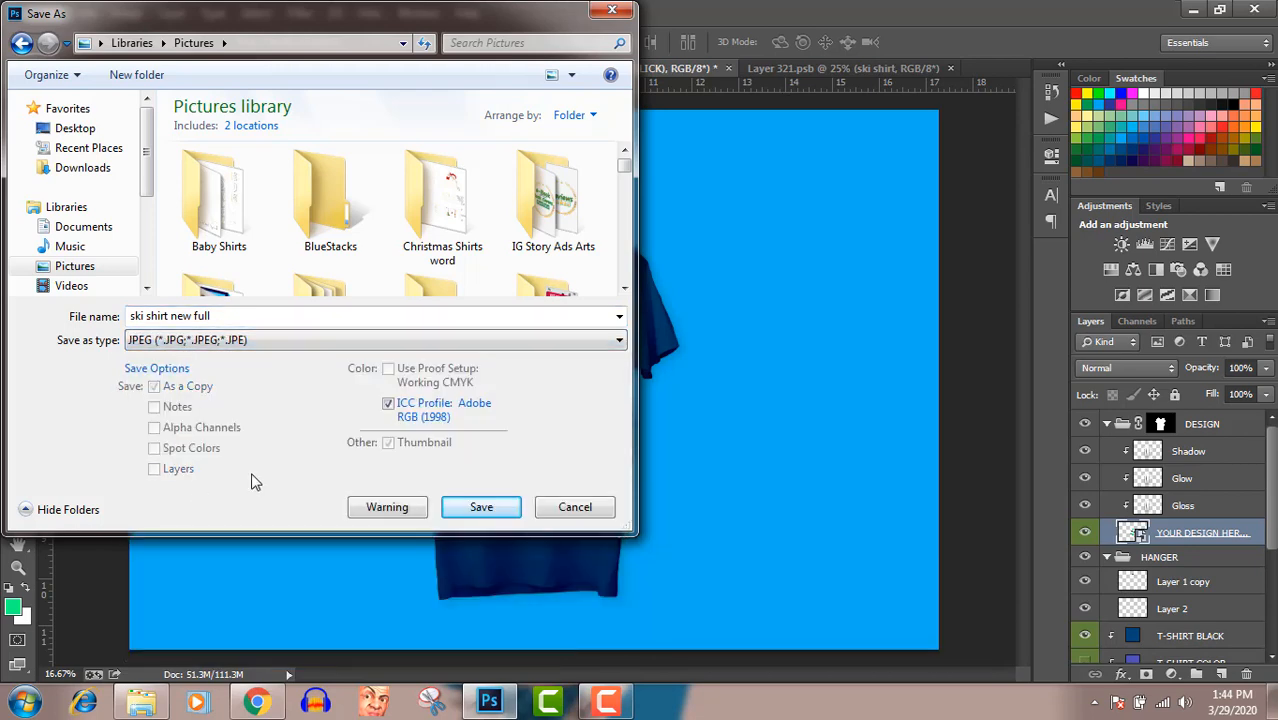
left_click(494, 510)
left_click(705, 356)
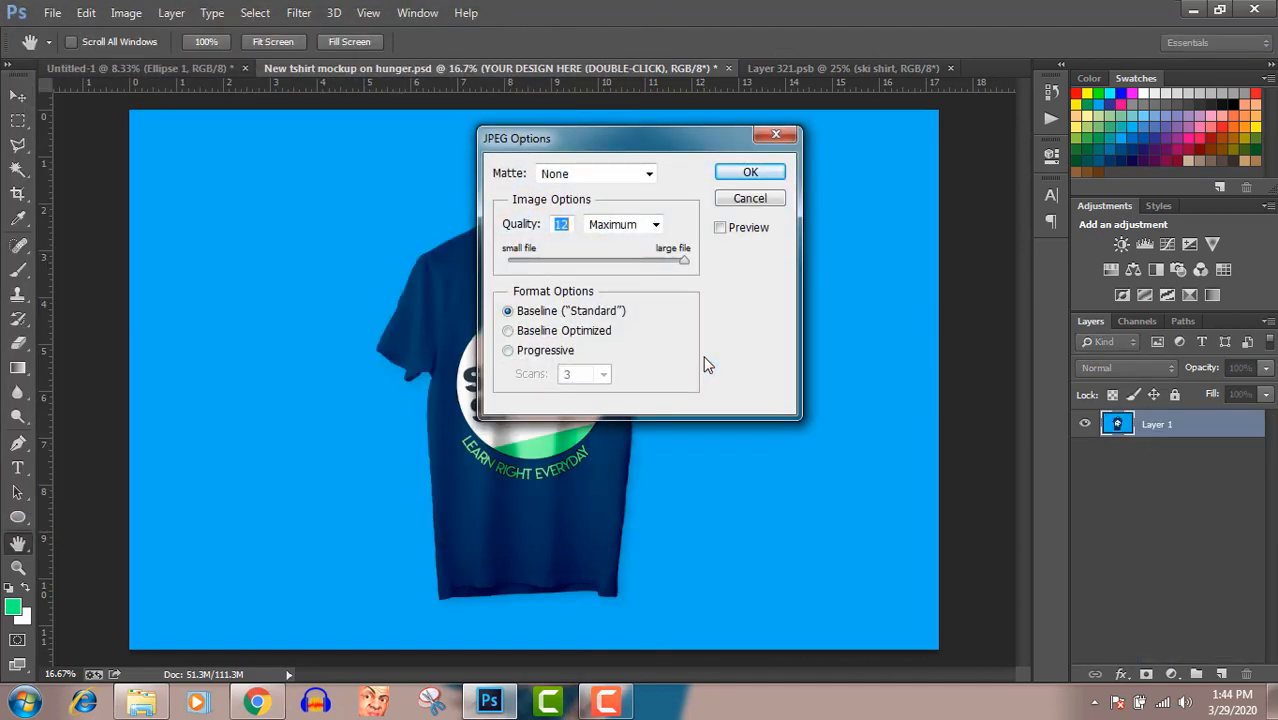
left_click(770, 173)
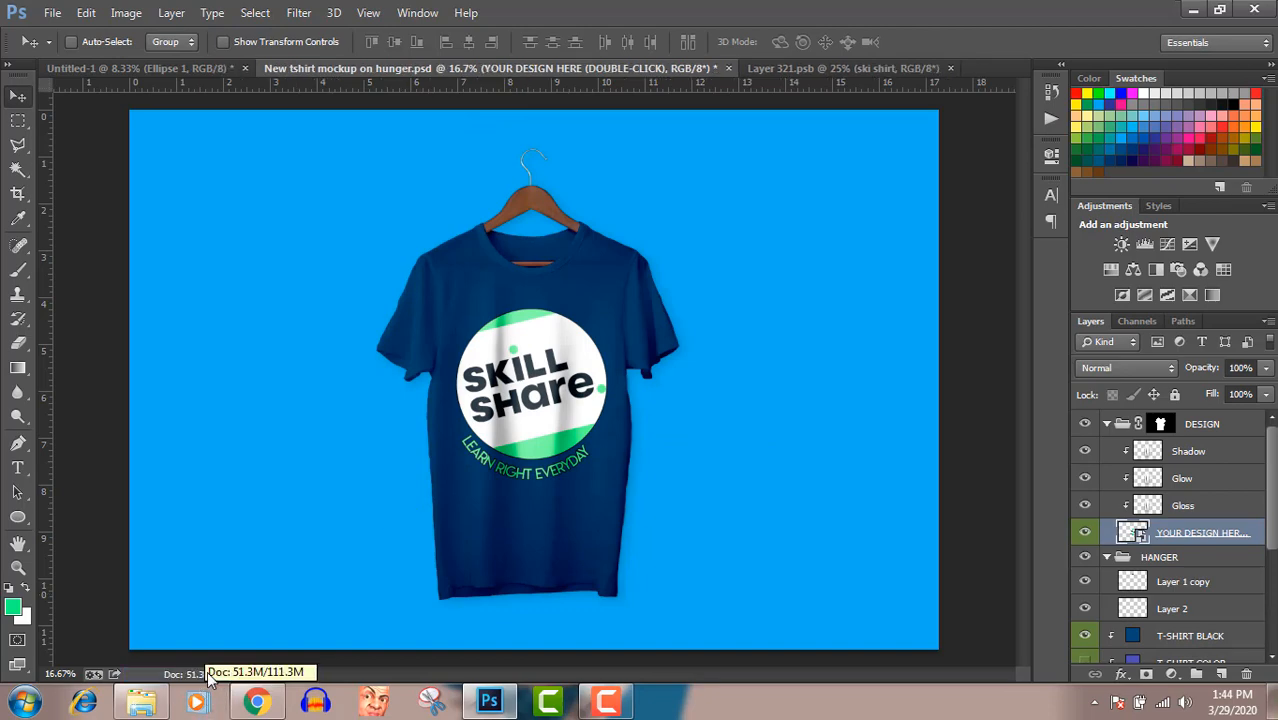
Switch to Windows Explorer, open the ski shirt new full image, inspect the shirt design up close, and close the viewer
left_click(141, 702)
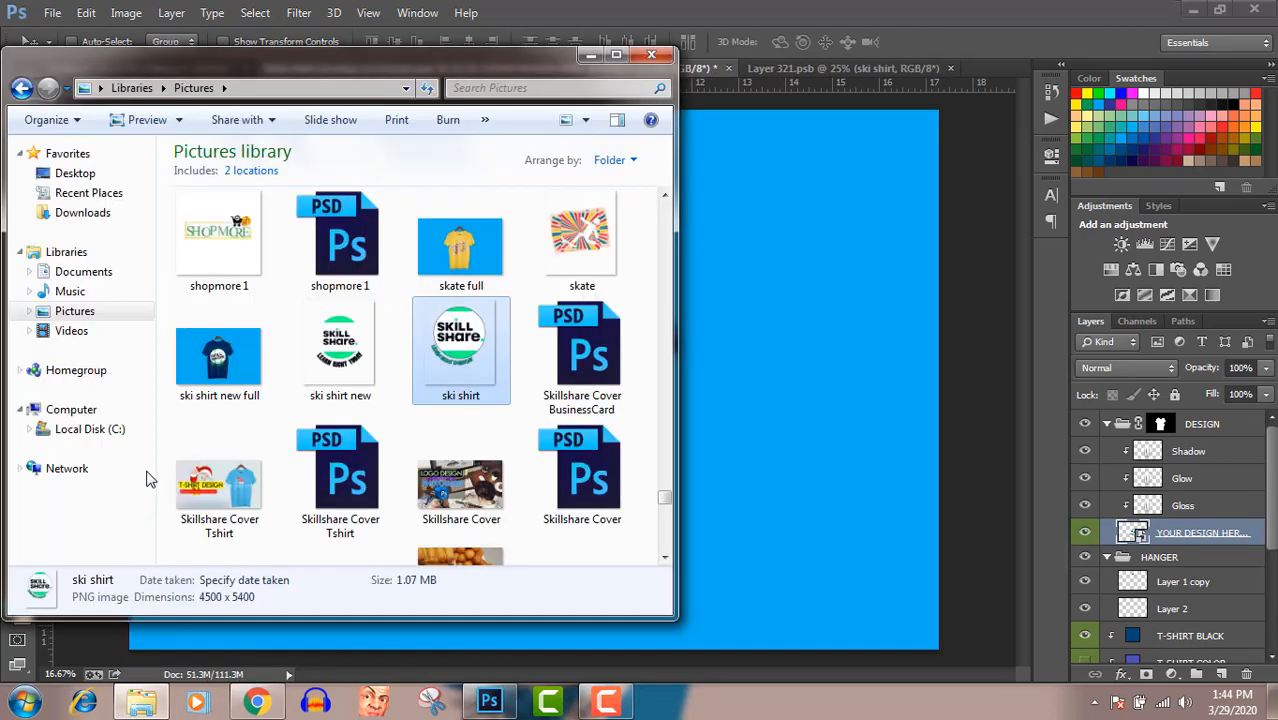
double_click(211, 362)
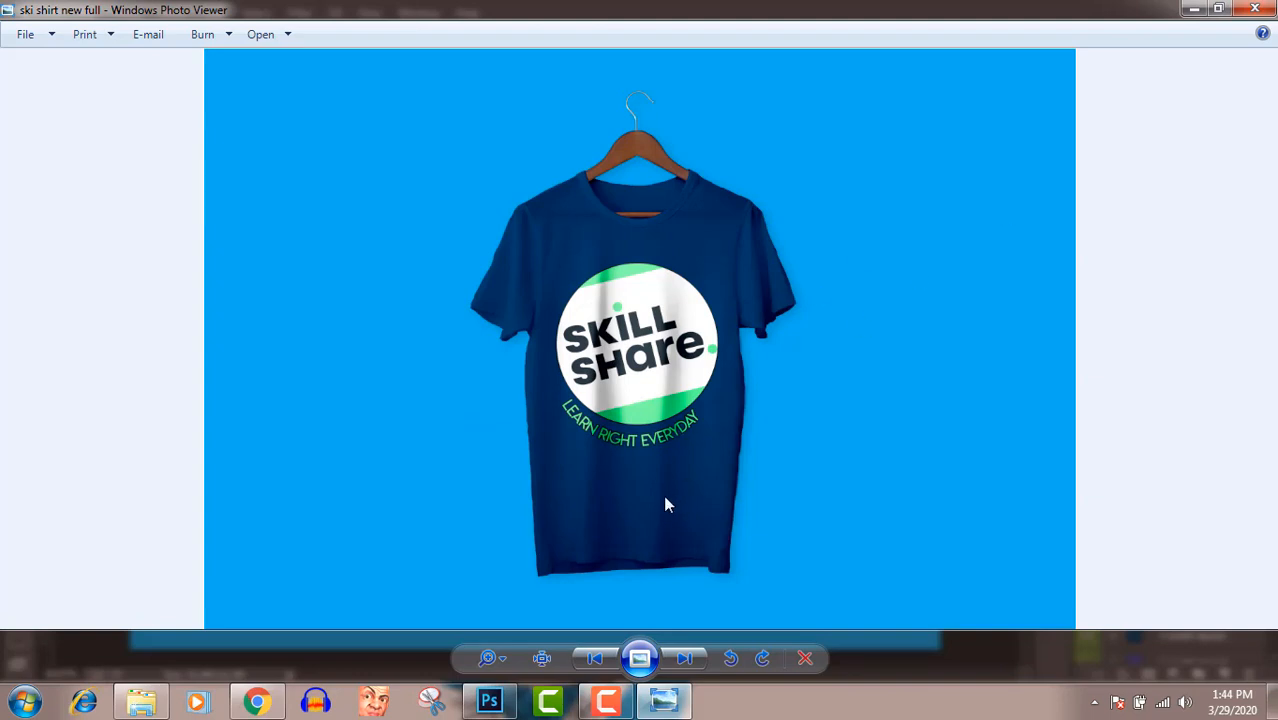
left_click(501, 659)
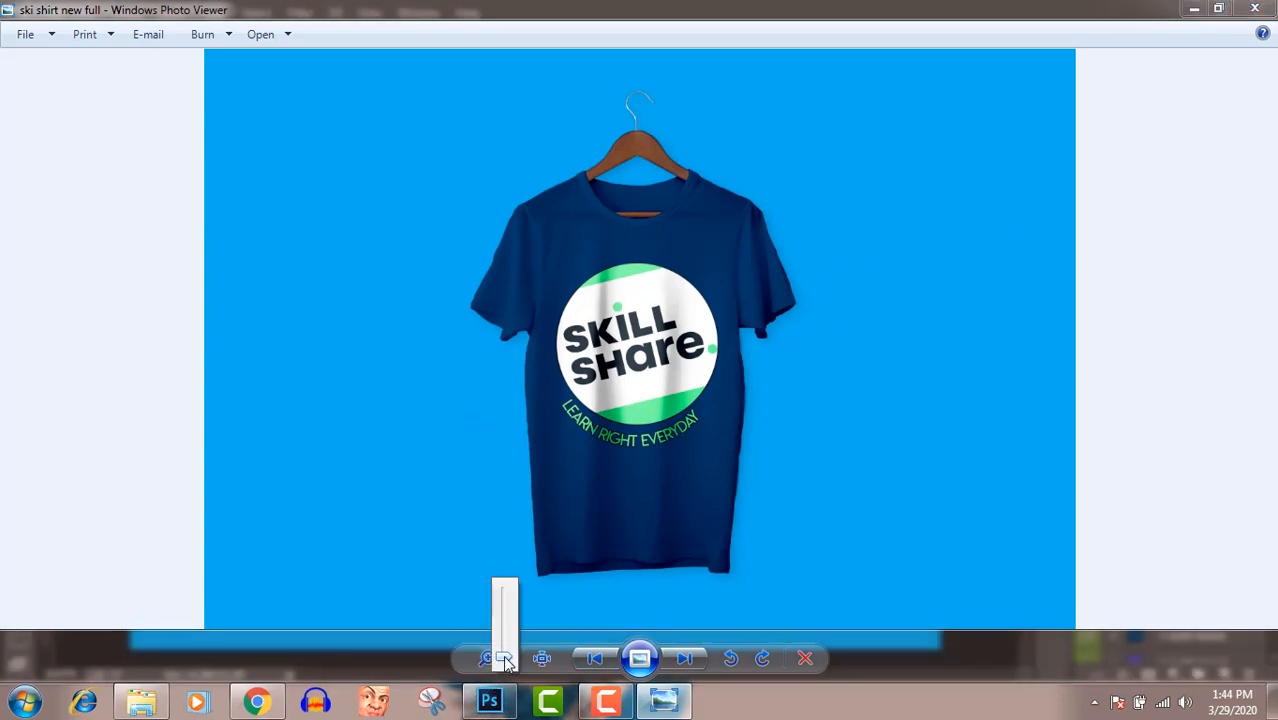
mouse_move(507, 664)
left_mouse_down()
mouse_move(505, 605)
mouse_move(507, 648)
left_mouse_up()
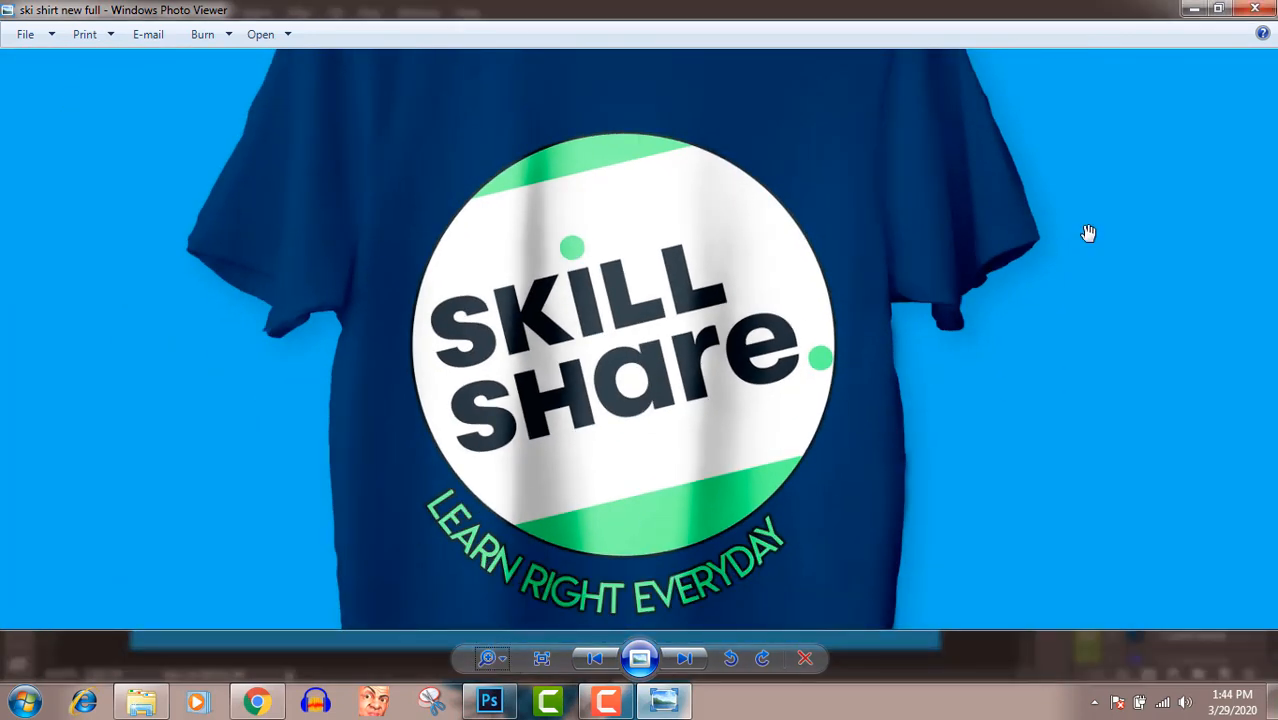
left_click(1262, 10)
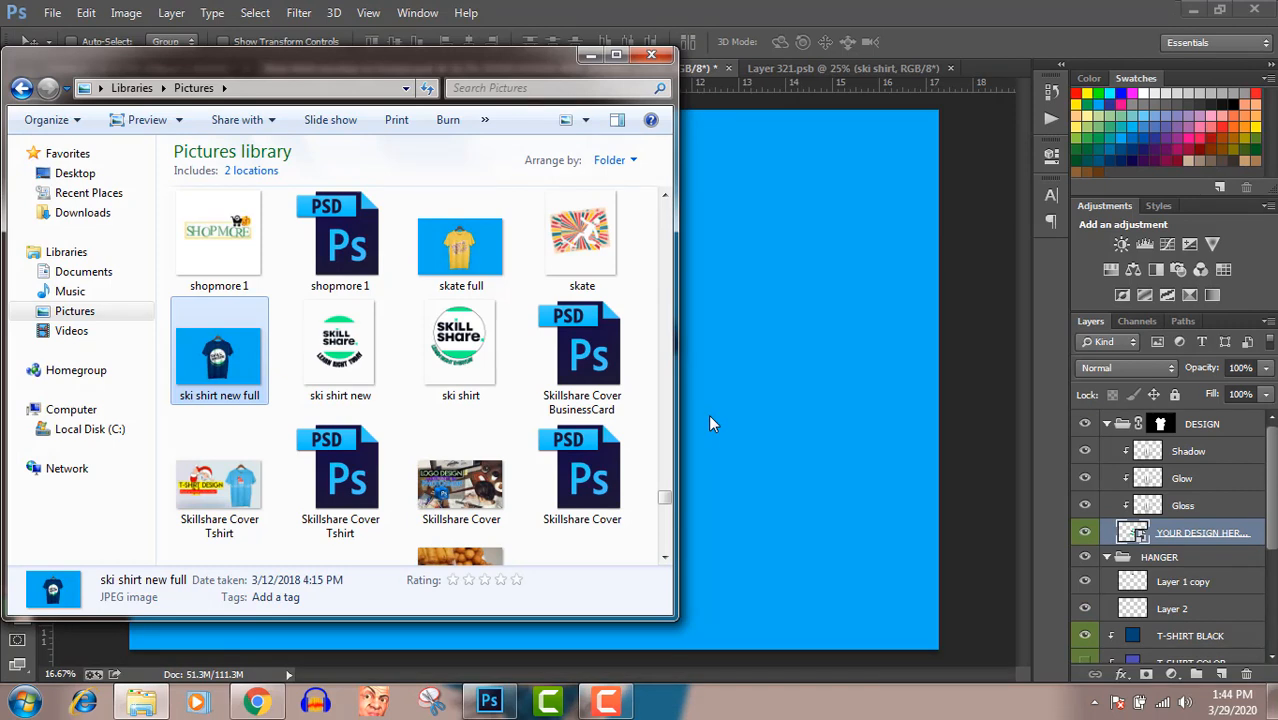
left_click(609, 702)
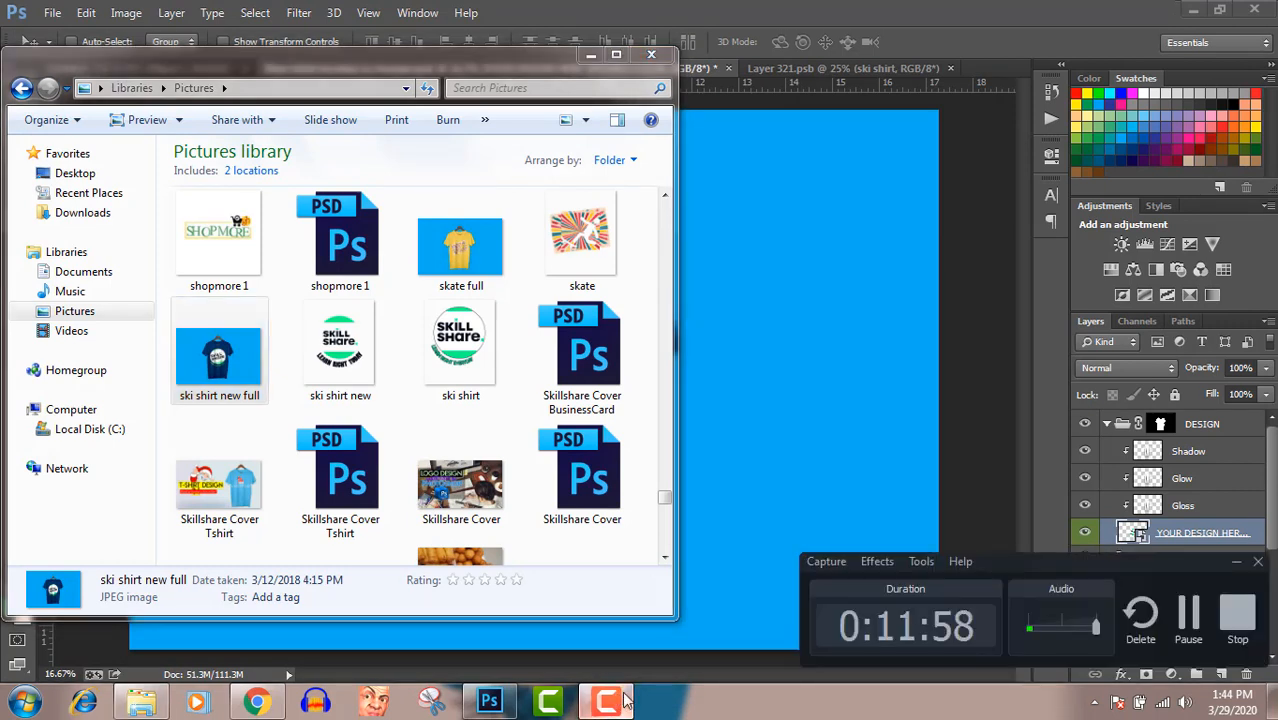